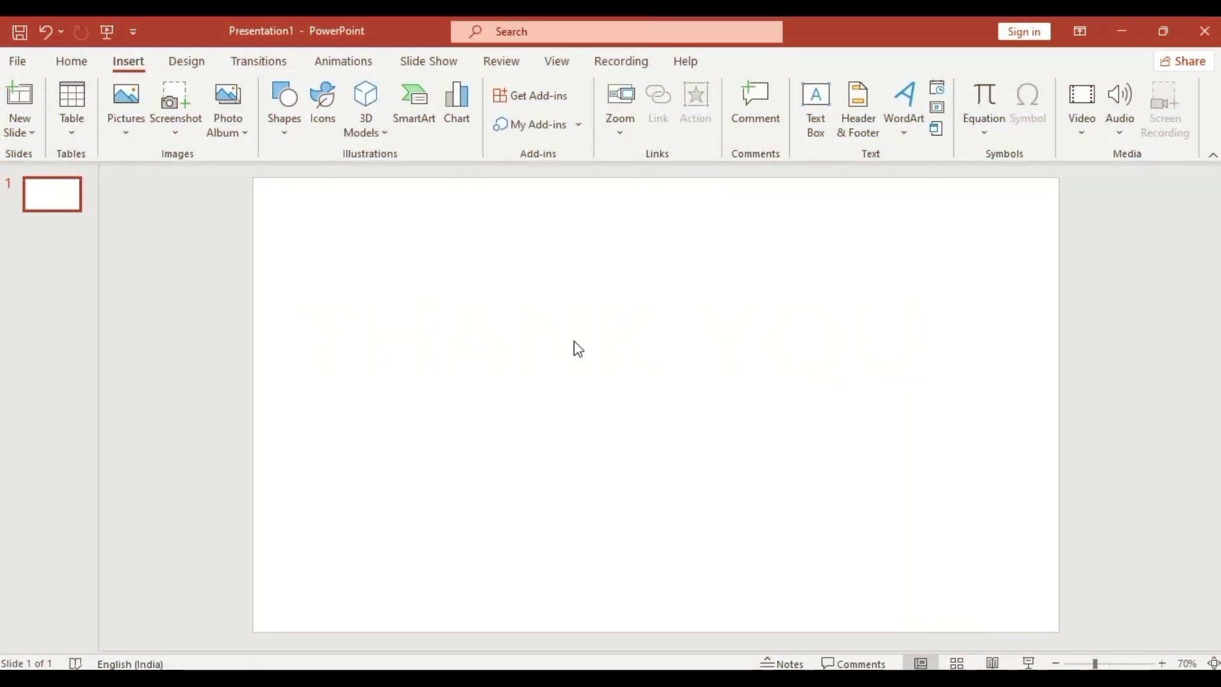
# Give the slide a light grey solid background fill.
pyautogui.rightClick(750, 360)
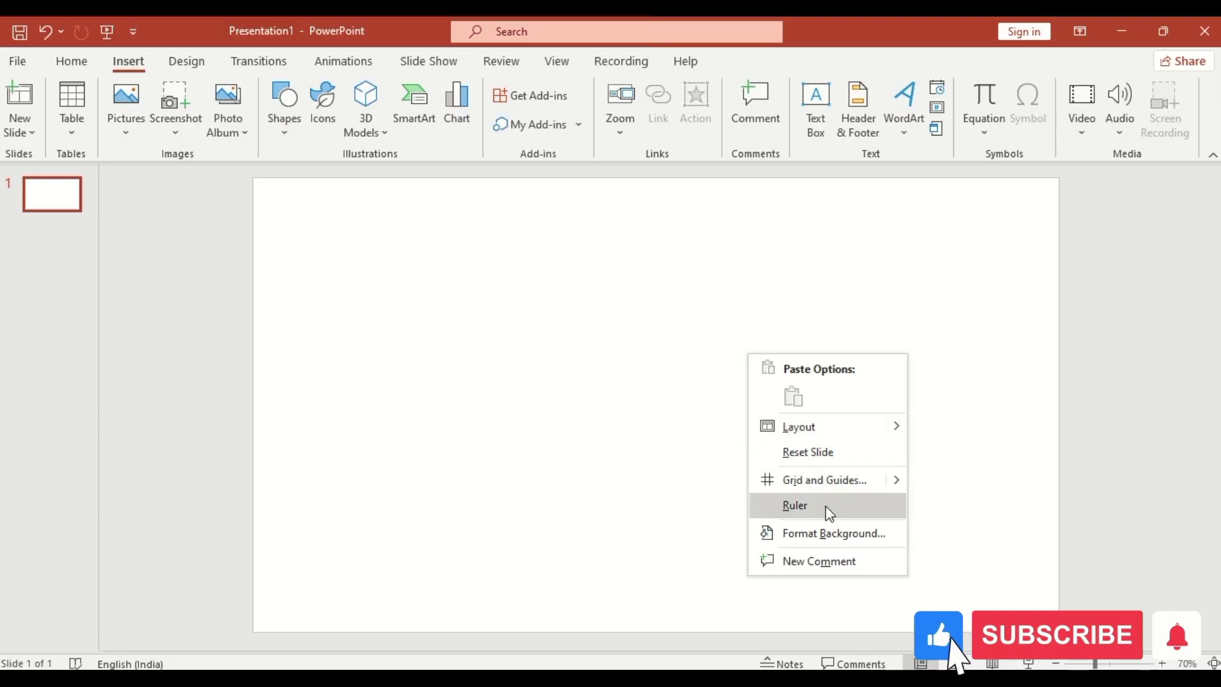
pyautogui.click(825, 531)
pyautogui.click(1183, 400)
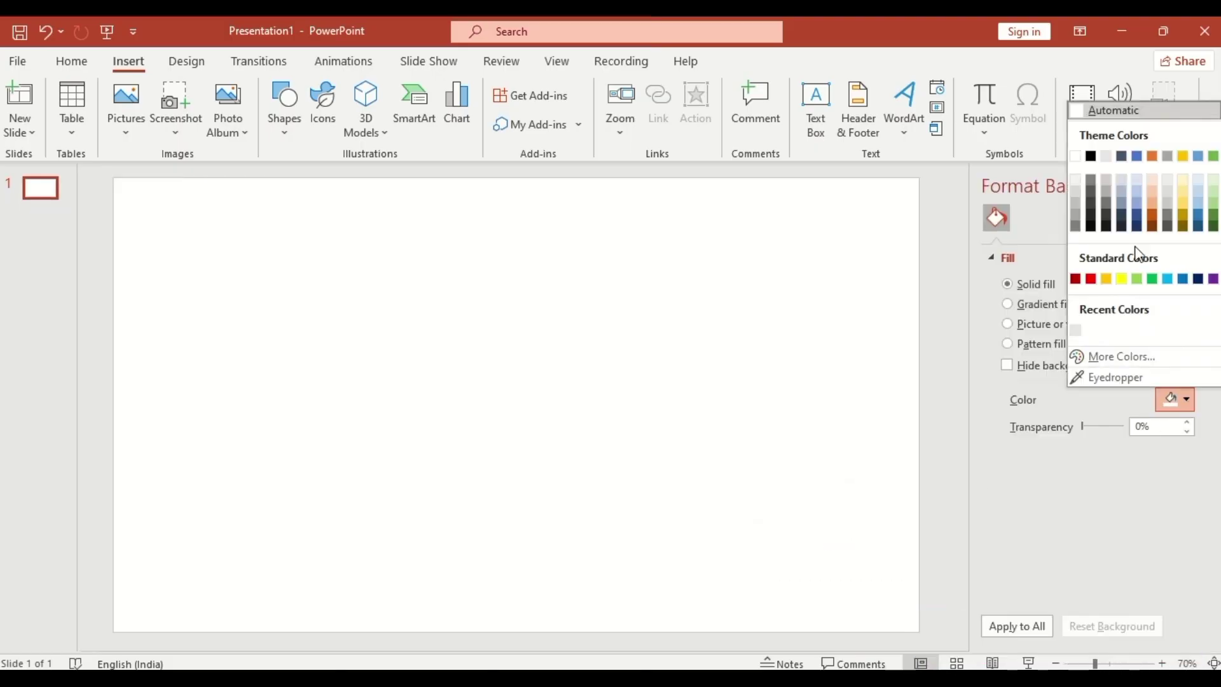
pyautogui.click(1106, 158)
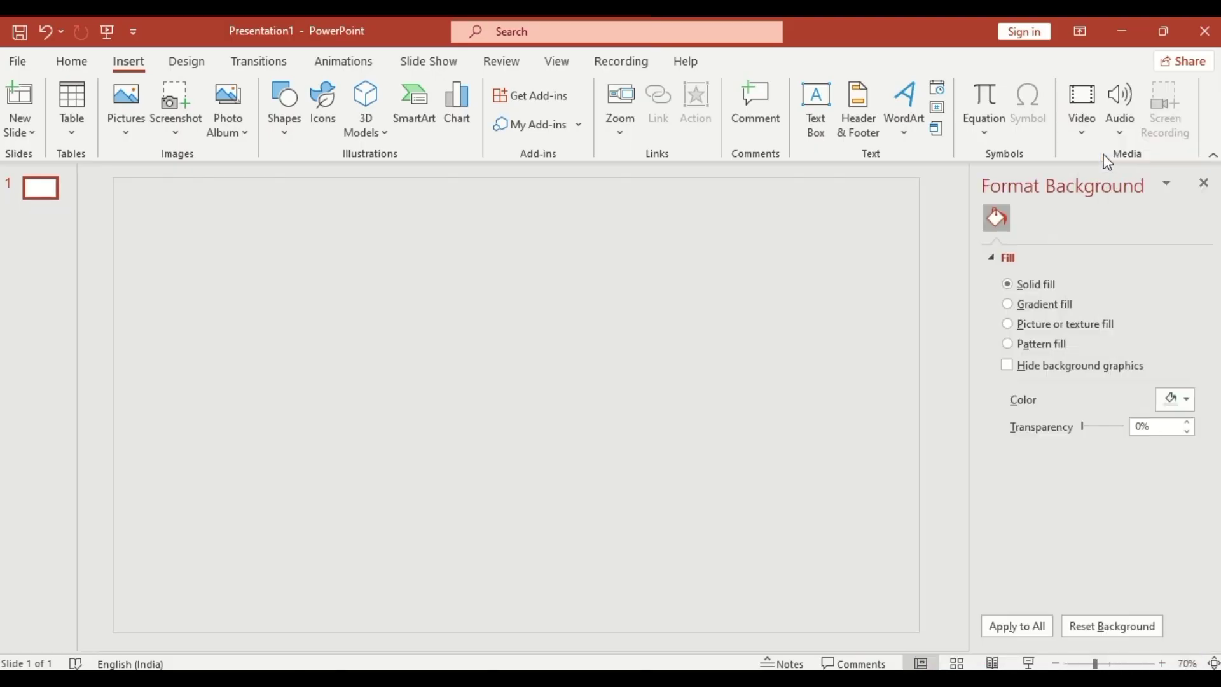
pyautogui.click(1205, 186)
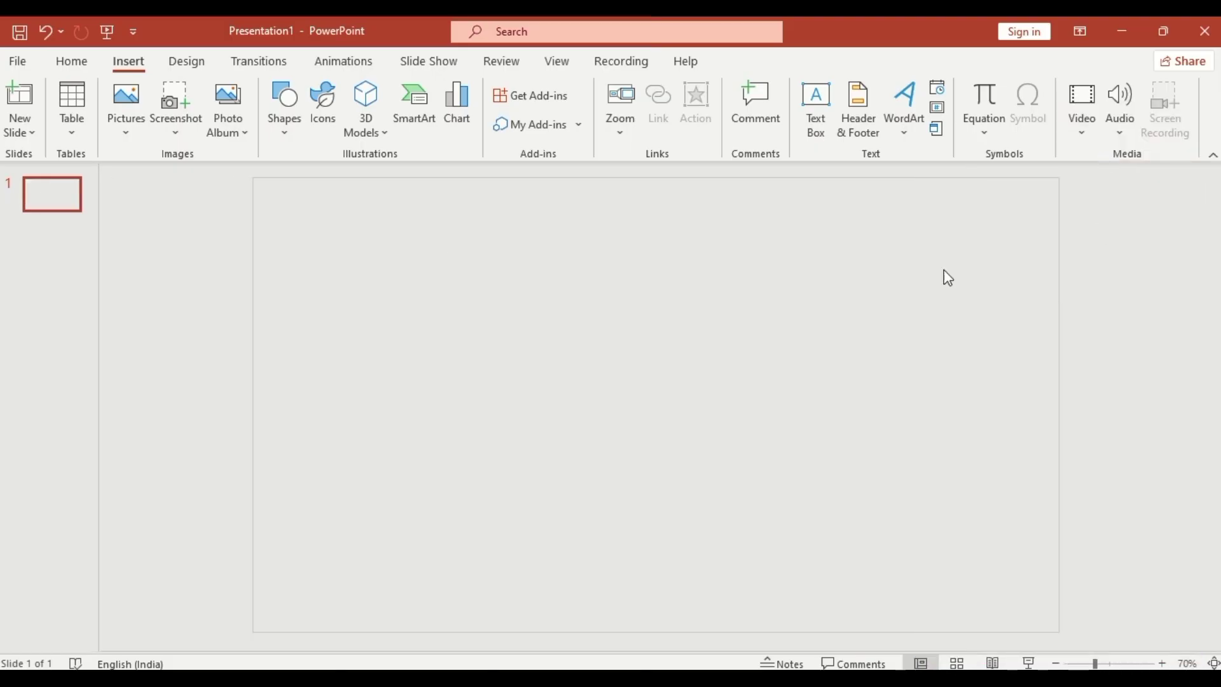
# Insert the grey and yellow circles stock illustration found by searching 'circle'.
pyautogui.click(320, 118)
pyautogui.click(526, 190)
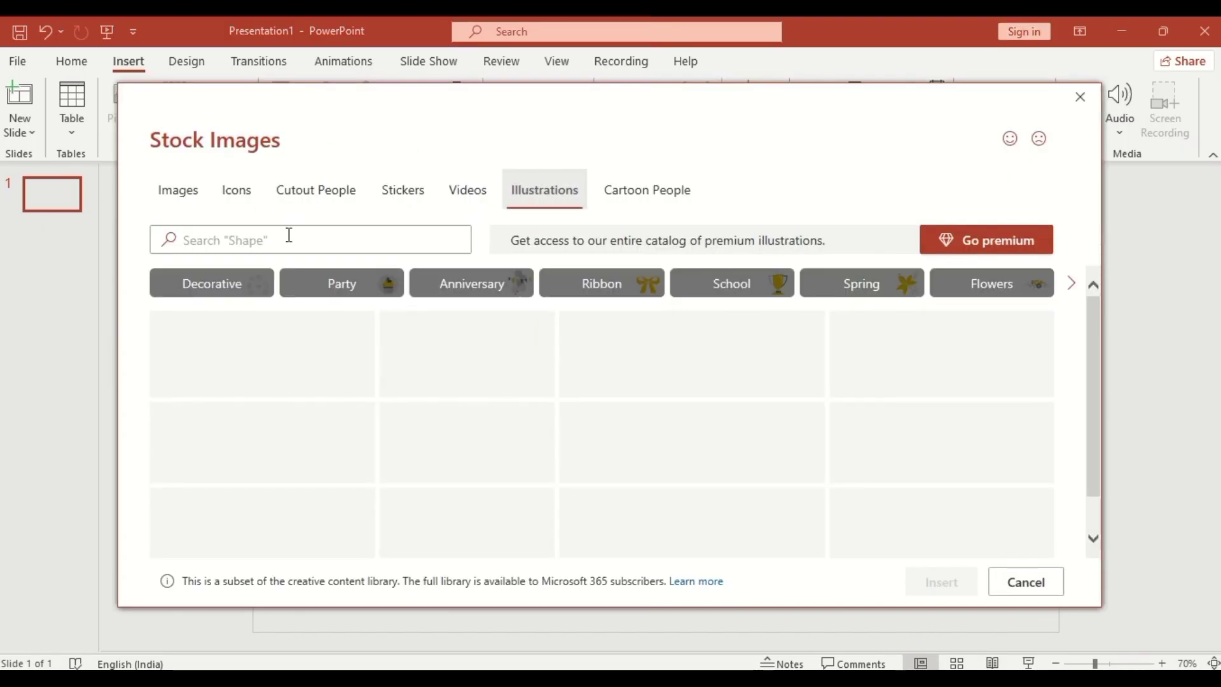
pyautogui.click(289, 234)
pyautogui.write('circle')
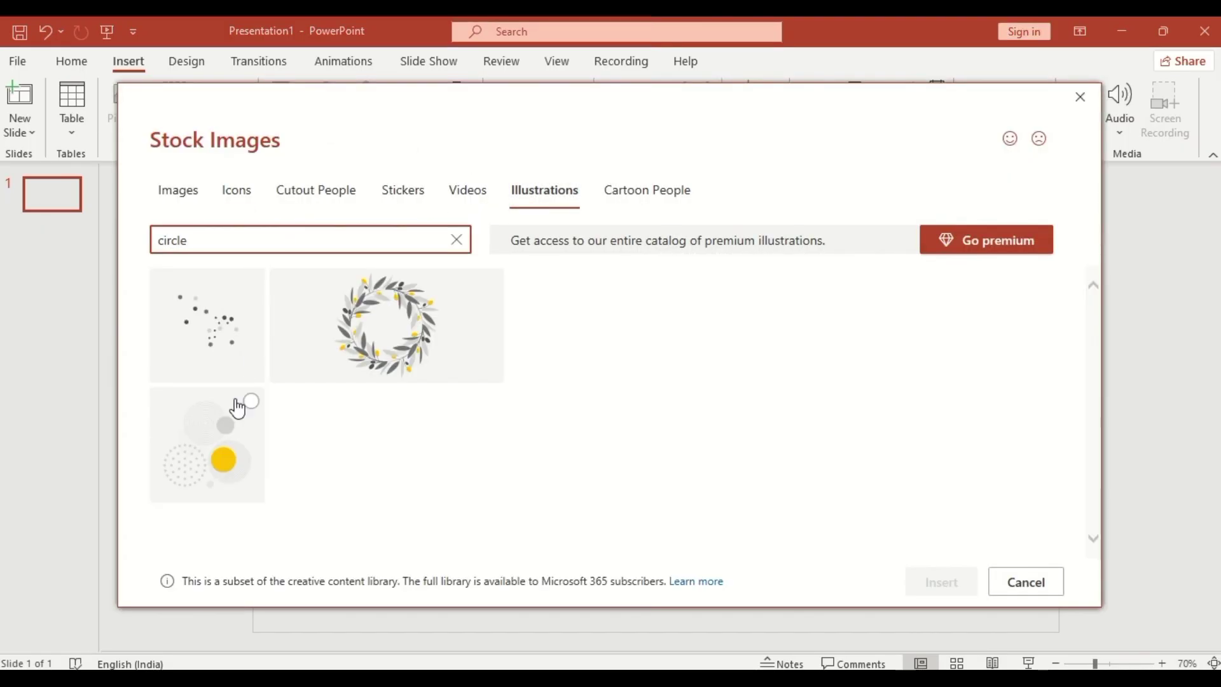
pyautogui.click(227, 433)
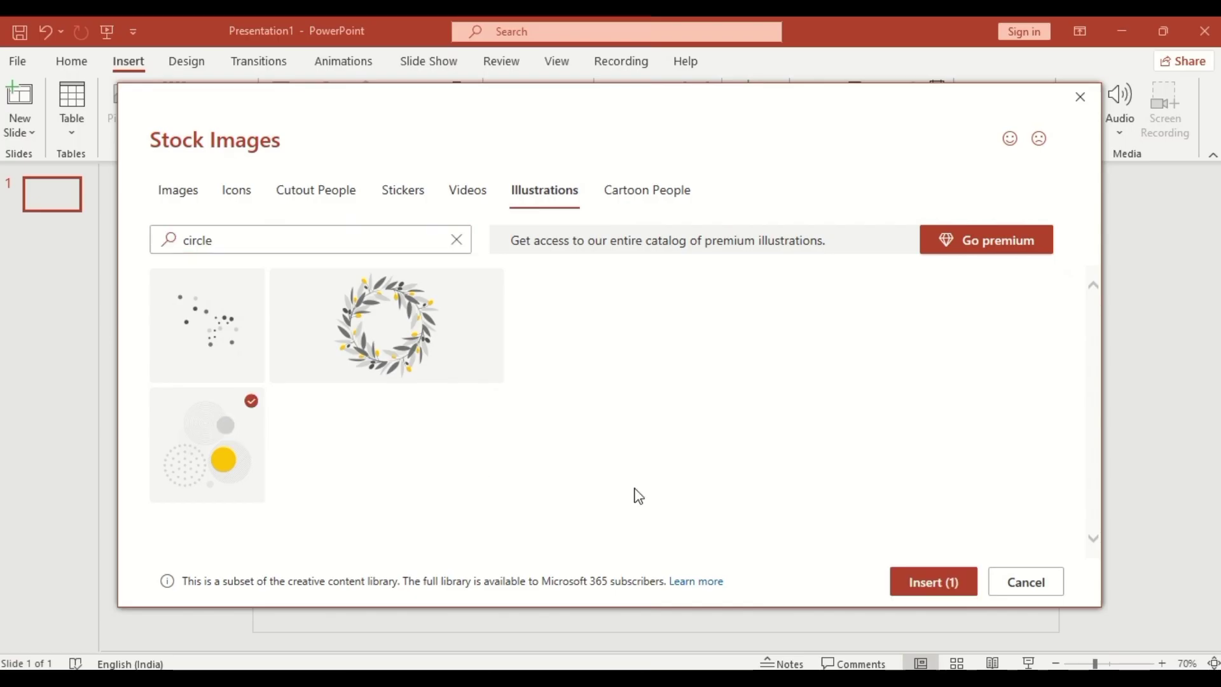
pyautogui.click(903, 582)
# Convert the illustration to shapes and delete all but the concentric rings and light circle.
pyautogui.click(894, 135)
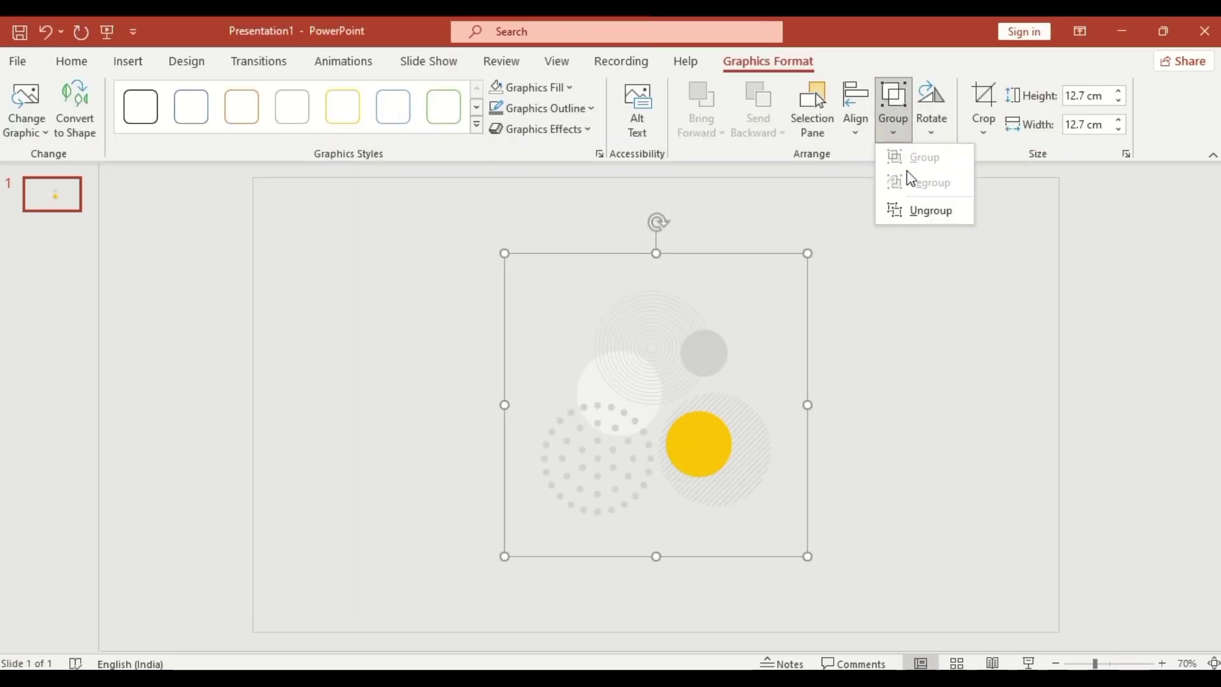
pyautogui.click(929, 210)
pyautogui.click(596, 407)
pyautogui.keyDown('shift'); pyautogui.click(642, 283); pyautogui.keyUp('shift')
pyautogui.keyDown('shift'); pyautogui.click(591, 355); pyautogui.keyUp('shift')
pyautogui.press('Delete')
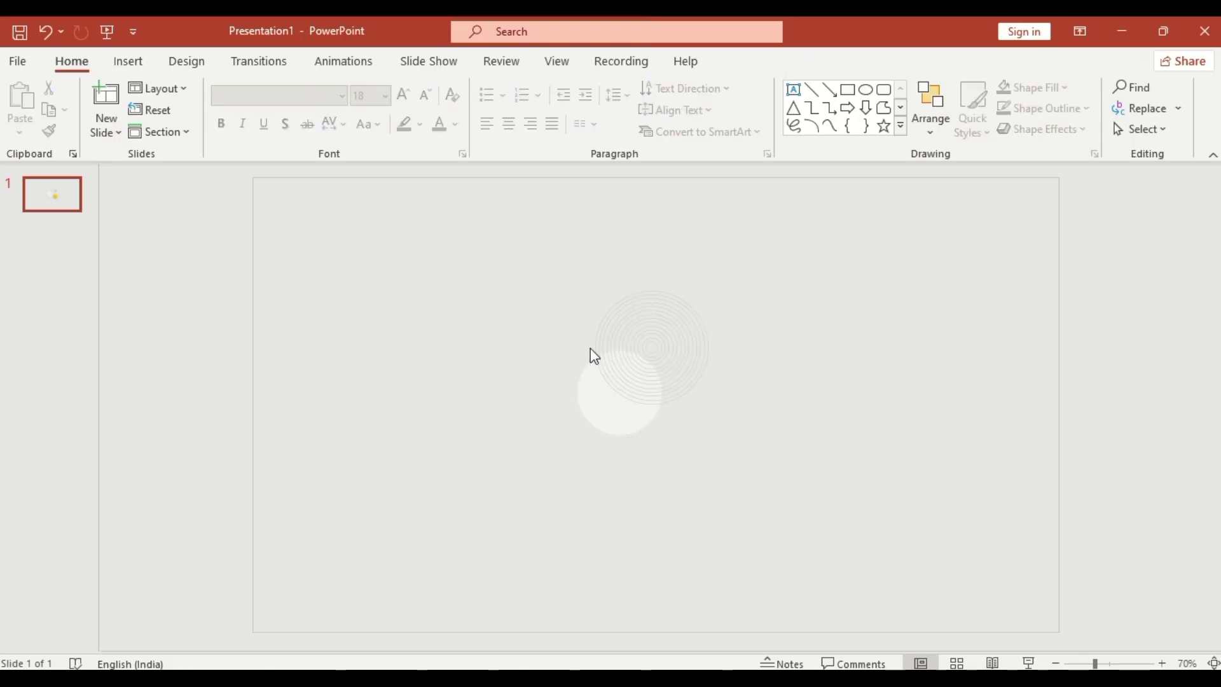
# Fill the concentric rings and the light circle with grey.
pyautogui.click(654, 347)
pyautogui.keyDown('shift'); pyautogui.click(640, 428); pyautogui.keyUp('shift')
pyautogui.click(757, 63)
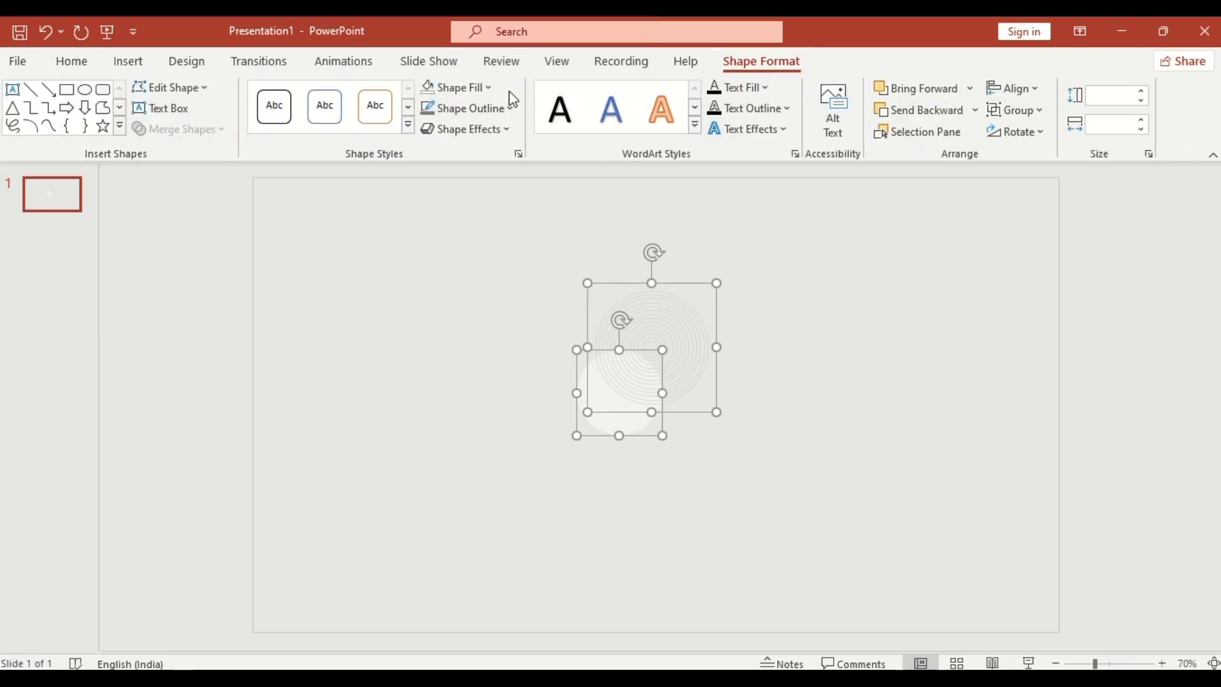
pyautogui.click(441, 87)
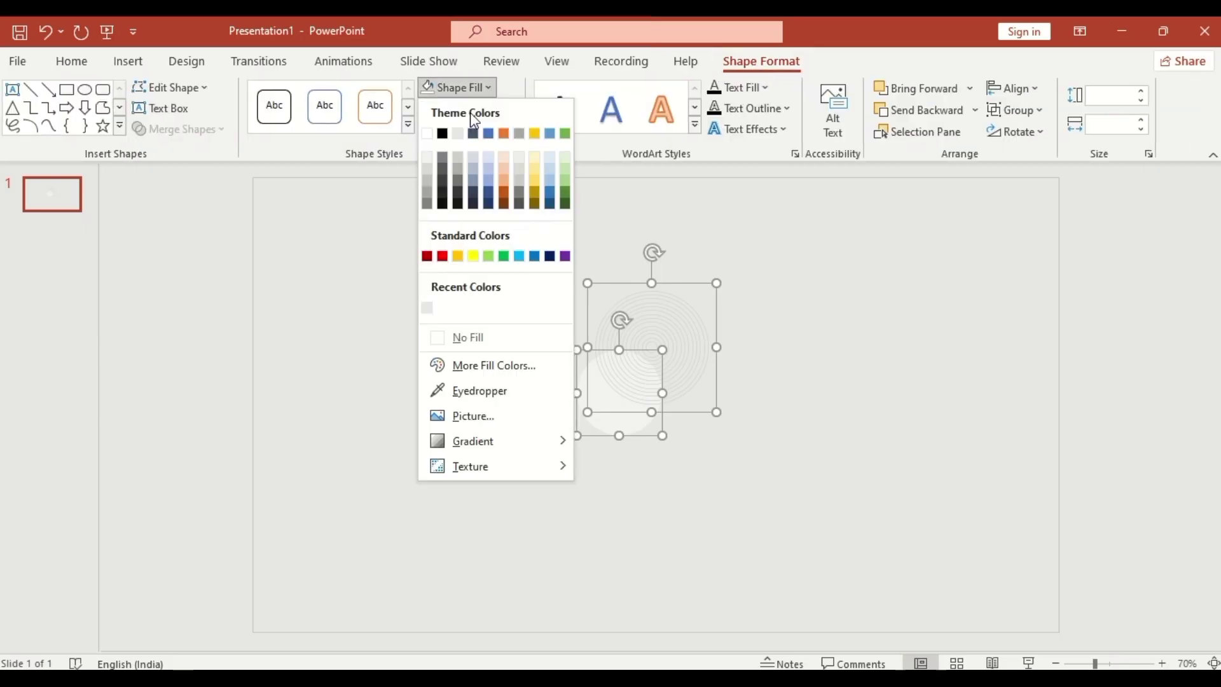
pyautogui.click(441, 157)
pyautogui.click(767, 316)
# Enlarge the concentric rings and grow the grey circle to 4.8 cm.
pyautogui.click(693, 367)
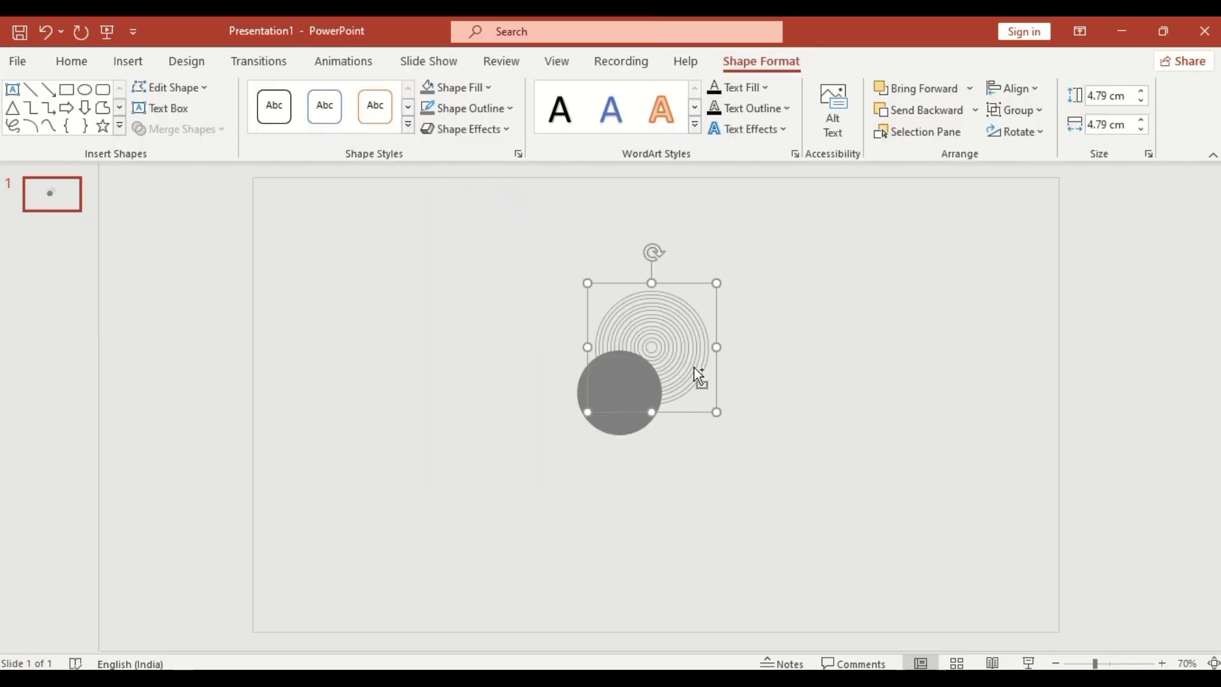
pyautogui.moveTo(716, 412); pyautogui.dragTo(741, 445)
pyautogui.click(636, 388)
pyautogui.moveTo(662, 435); pyautogui.dragTo(676, 451)
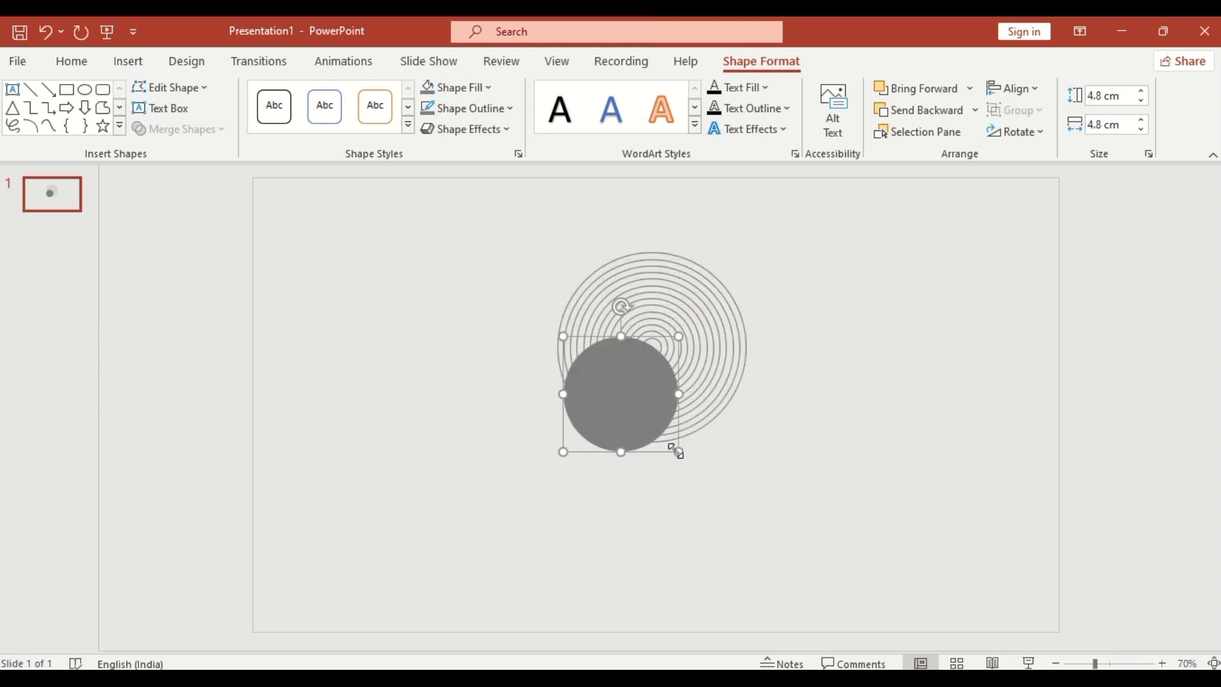
# Centre and group the circle with its rings, placing one top-left and a 10.63 cm copy bottom-right.
pyautogui.keyDown('shift'); pyautogui.click(720, 395); pyautogui.keyUp('shift')
pyautogui.click(1011, 88)
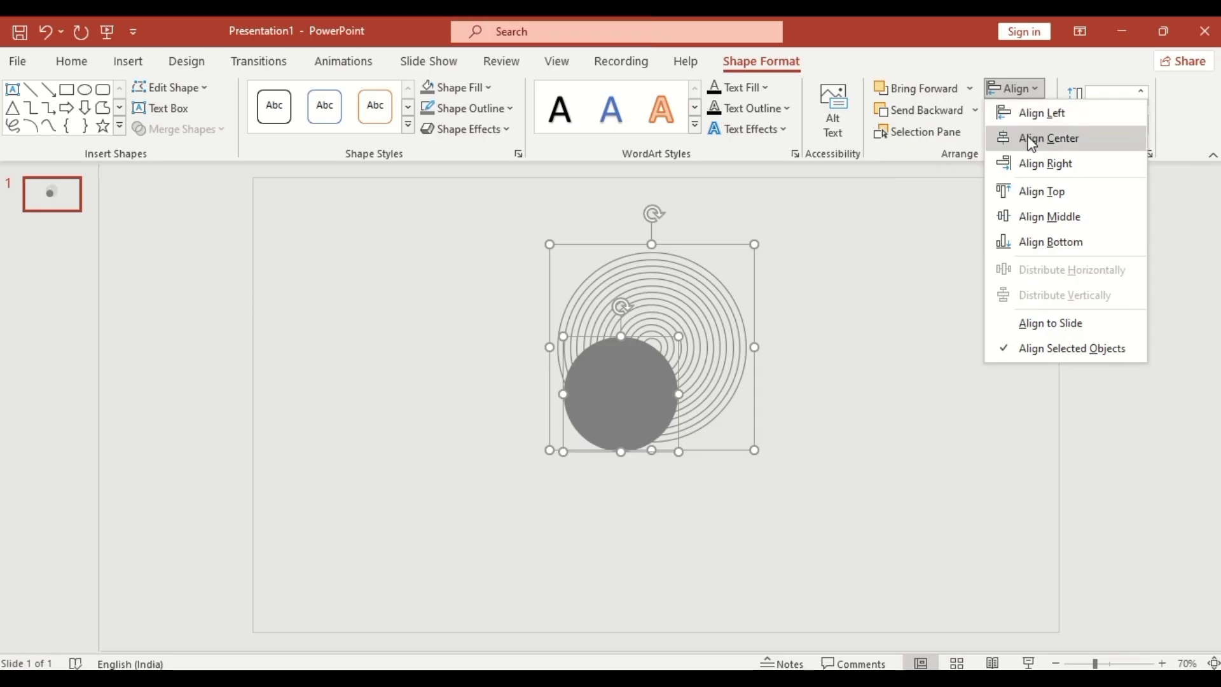
pyautogui.click(1047, 136)
pyautogui.click(1035, 95)
pyautogui.click(1039, 216)
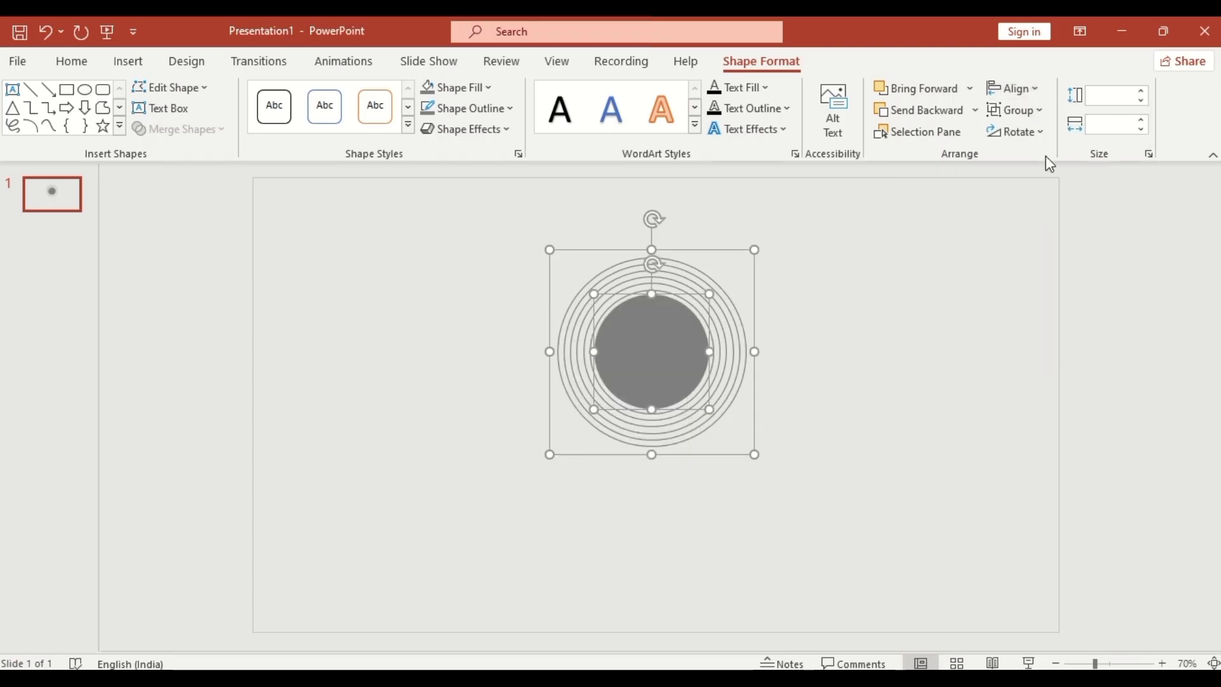
pyautogui.click(1040, 116)
pyautogui.click(1039, 132)
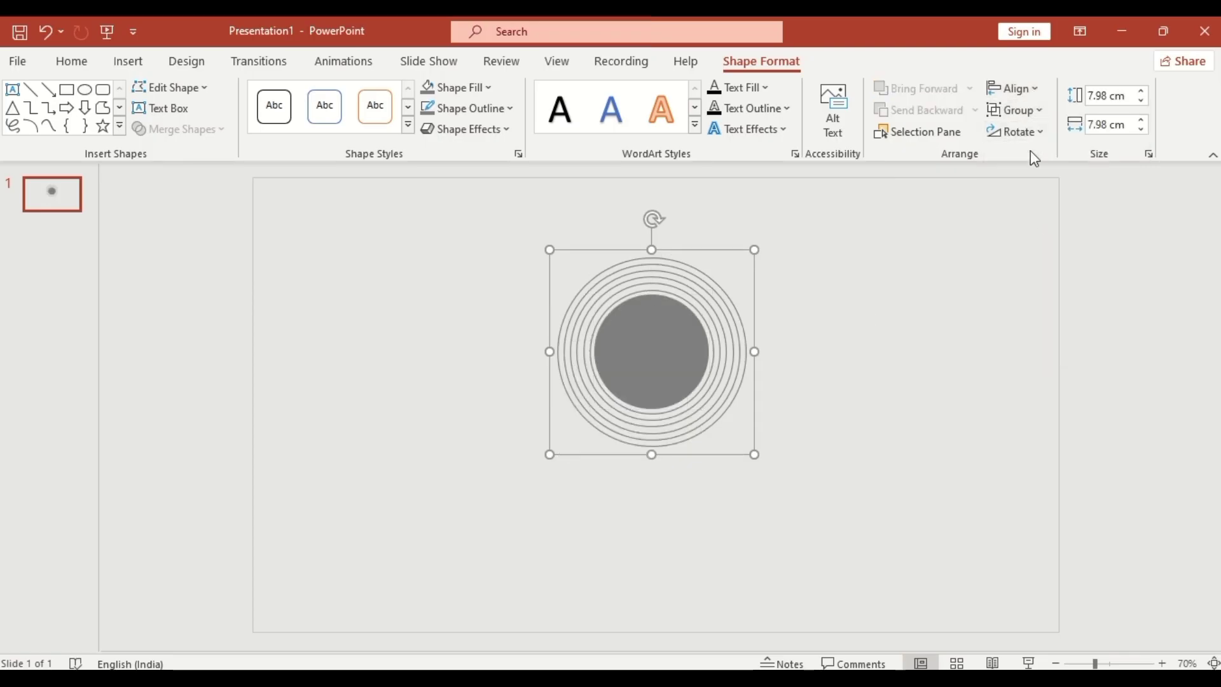
pyautogui.moveTo(754, 420); pyautogui.dragTo(653, 496)
pyautogui.moveTo(424, 237); pyautogui.dragTo(910, 488)
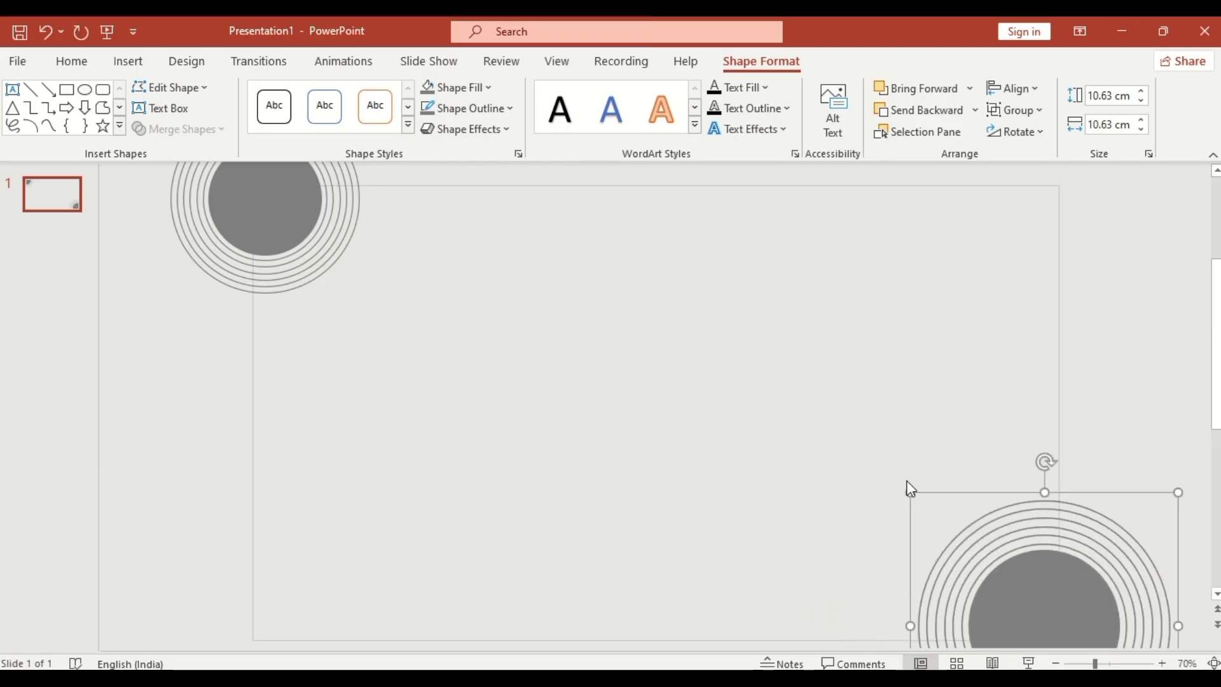
# Add a centred 'PRESENTATION' title in Bahnschrift SemiBold at 88 pt.
pyautogui.click(13, 89)
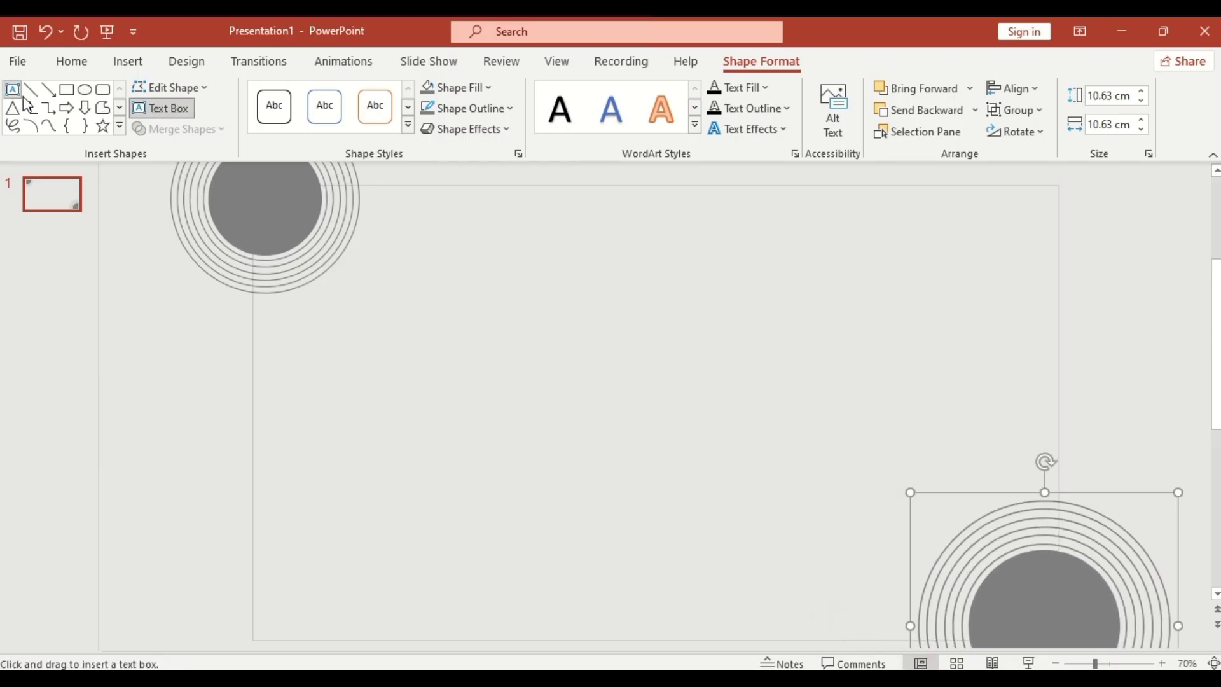
pyautogui.moveTo(370, 294); pyautogui.dragTo(947, 465)
pyautogui.write('PRESENTATION')
pyautogui.click(509, 125)
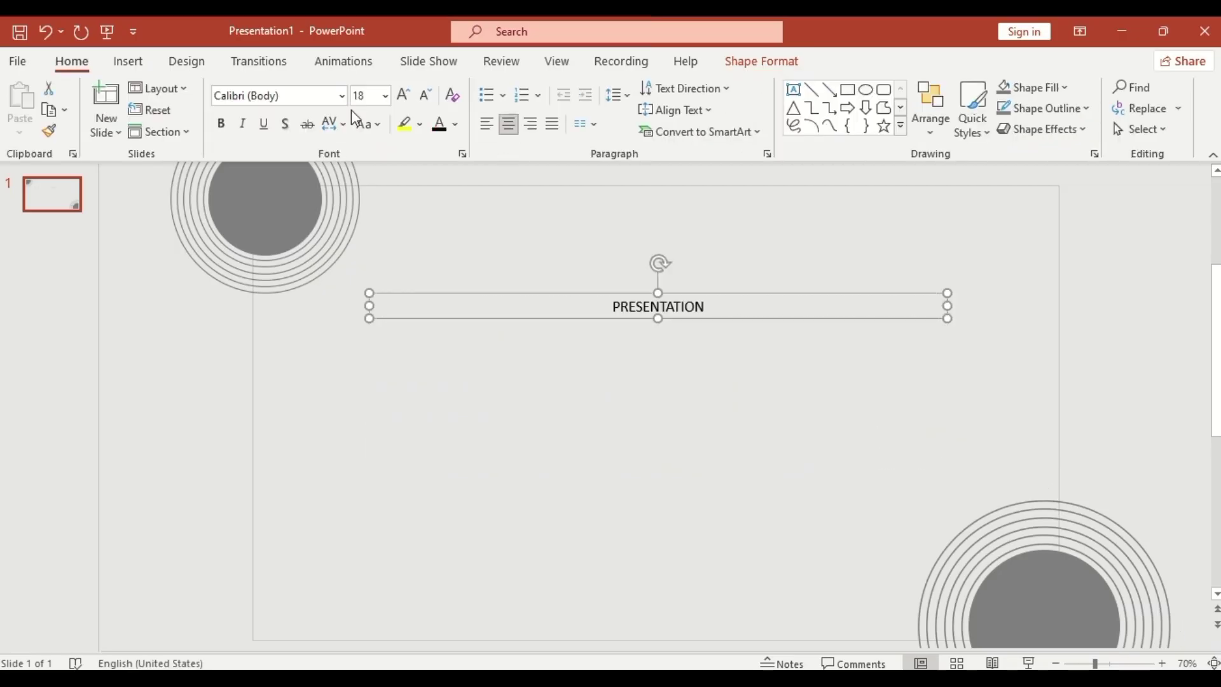
pyautogui.click(342, 96)
pyautogui.click(337, 244)
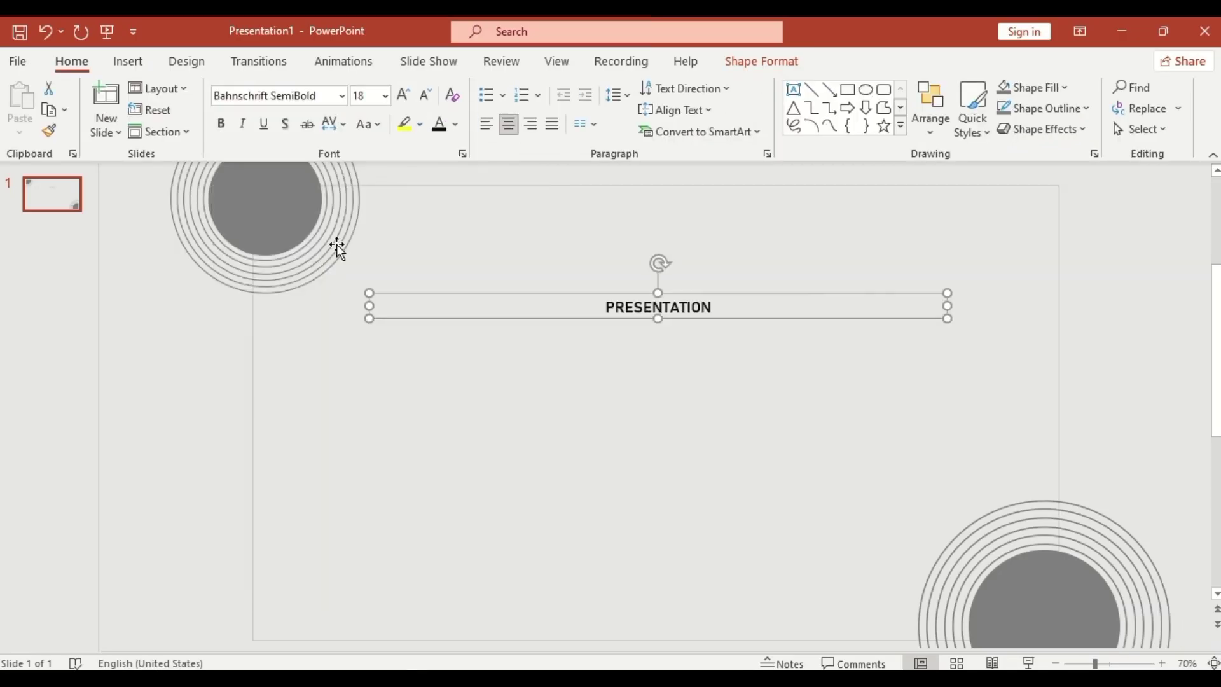
pyautogui.click(403, 95)
pyautogui.click(403, 96)
pyautogui.click(403, 95)
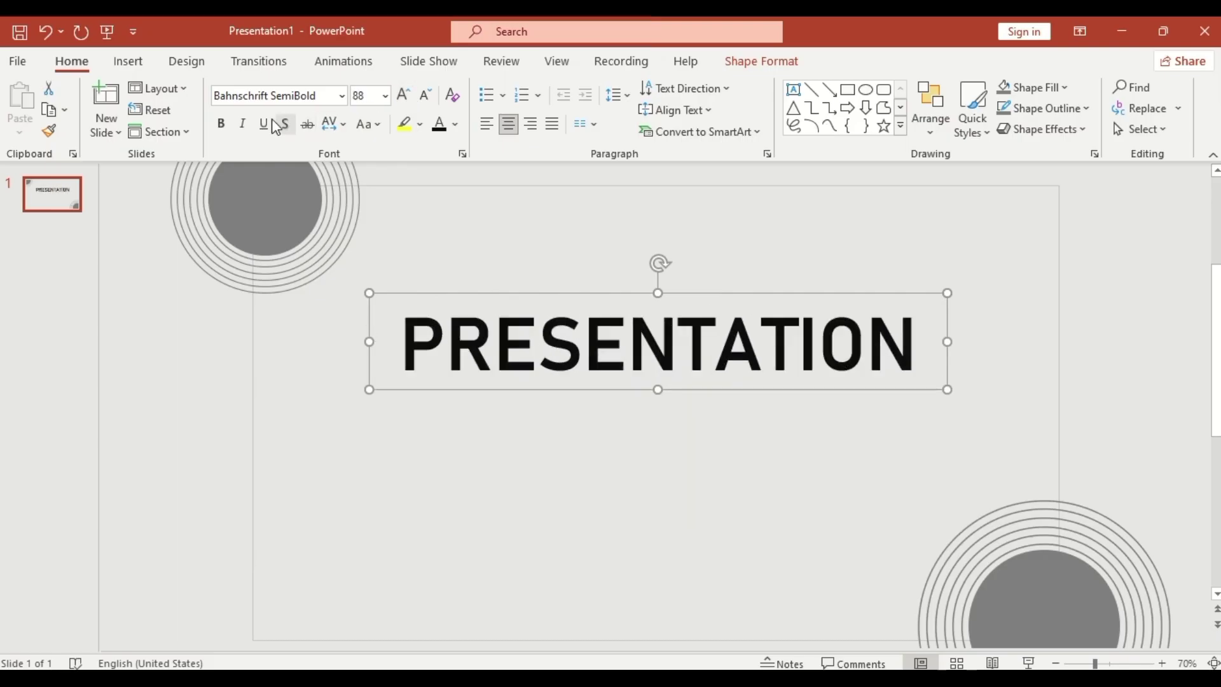
# Duplicate the title below as a non-bold Nunito 36 pt author byline subtitle, narrowed to fit.
pyautogui.moveTo(498, 296); pyautogui.dragTo(498, 366)
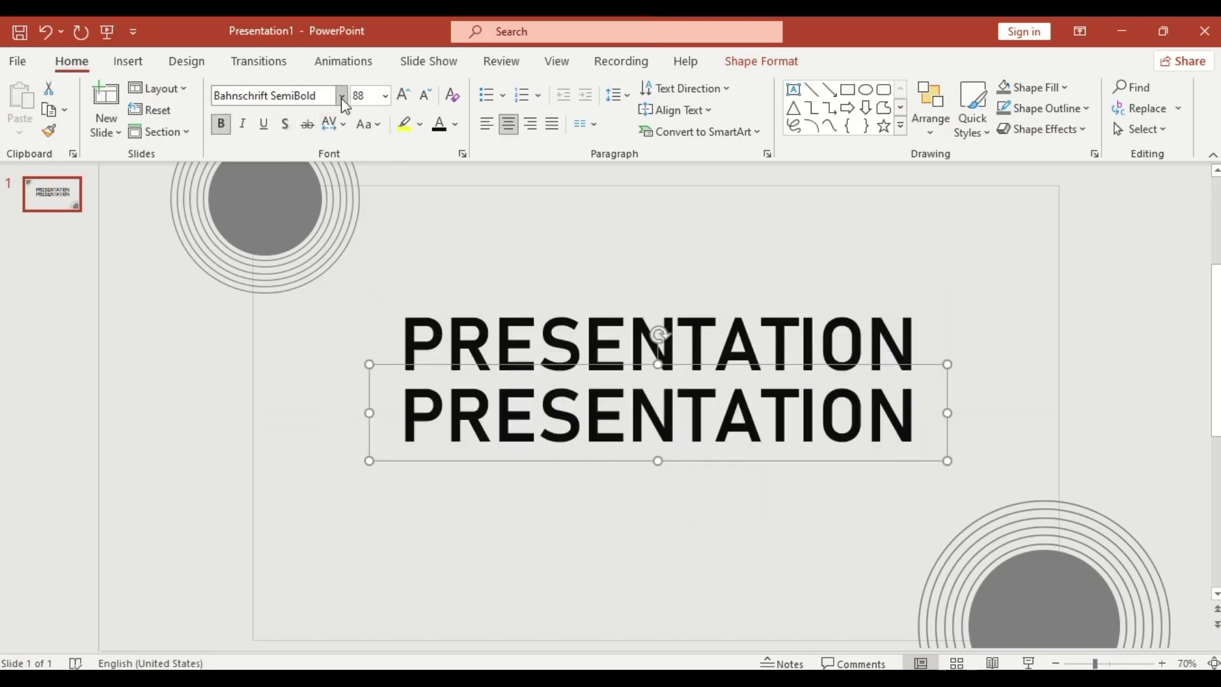
pyautogui.click(342, 96)
pyautogui.click(317, 250)
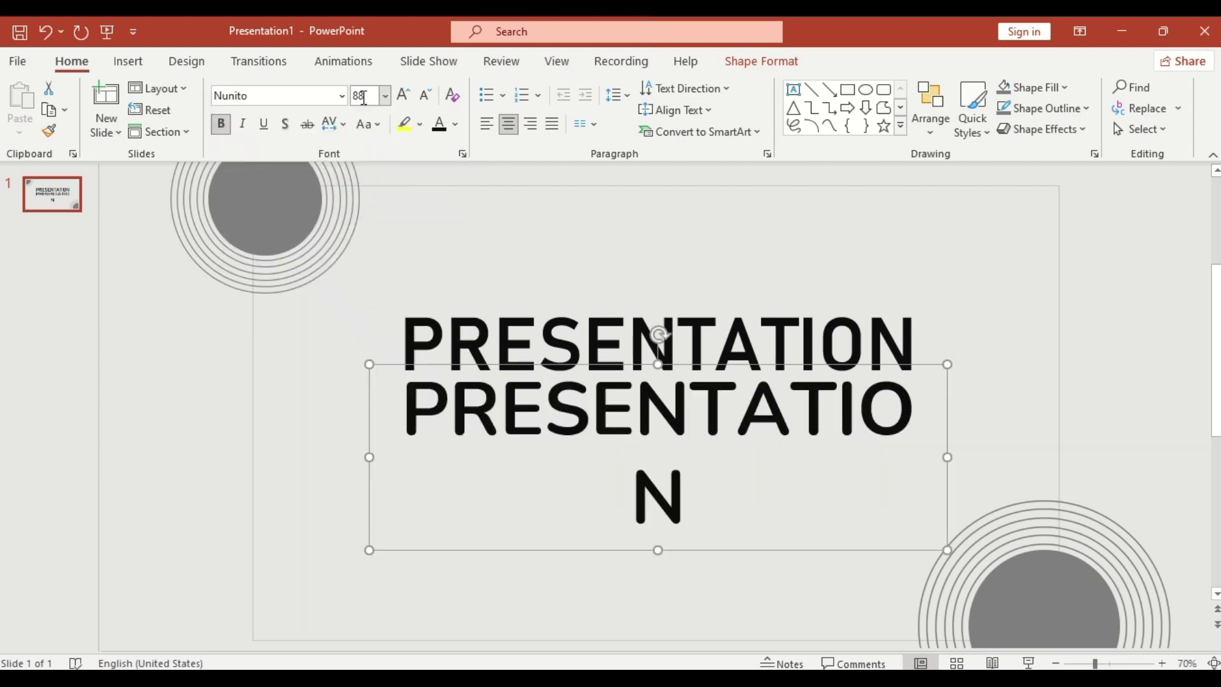
pyautogui.write('36')
pyautogui.press('Return')
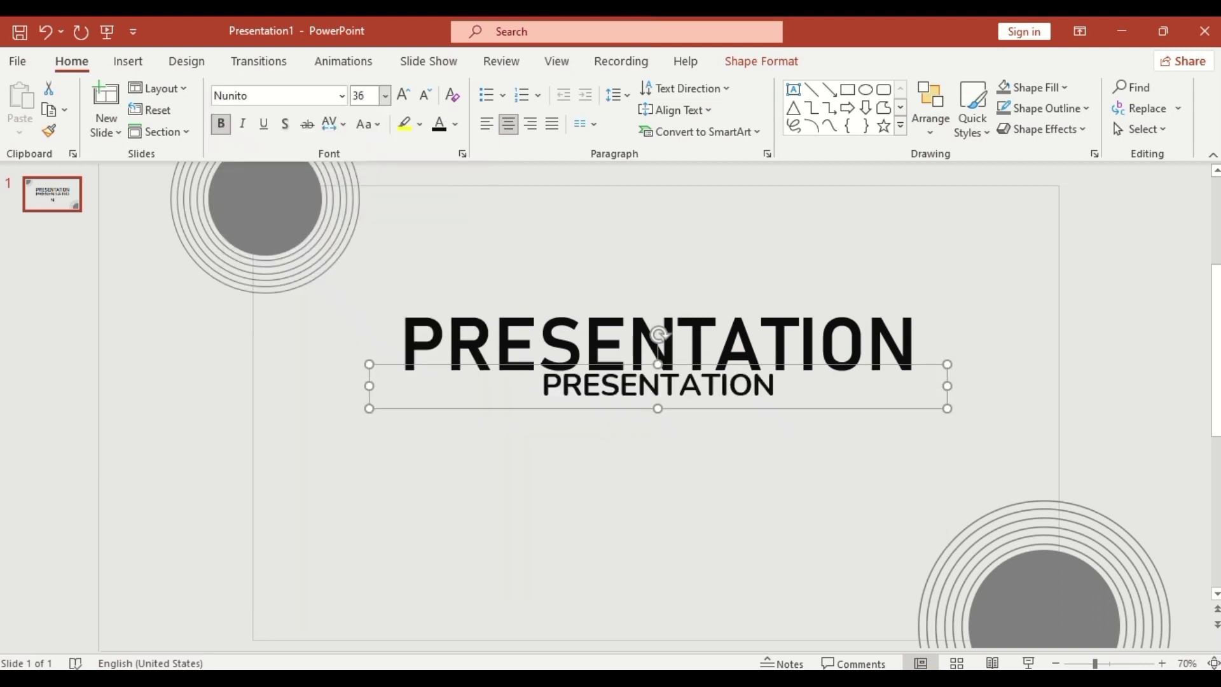
pyautogui.moveTo(682, 365); pyautogui.dragTo(682, 399)
pyautogui.doubleClick(686, 414)
pyautogui.write('By Akshri')
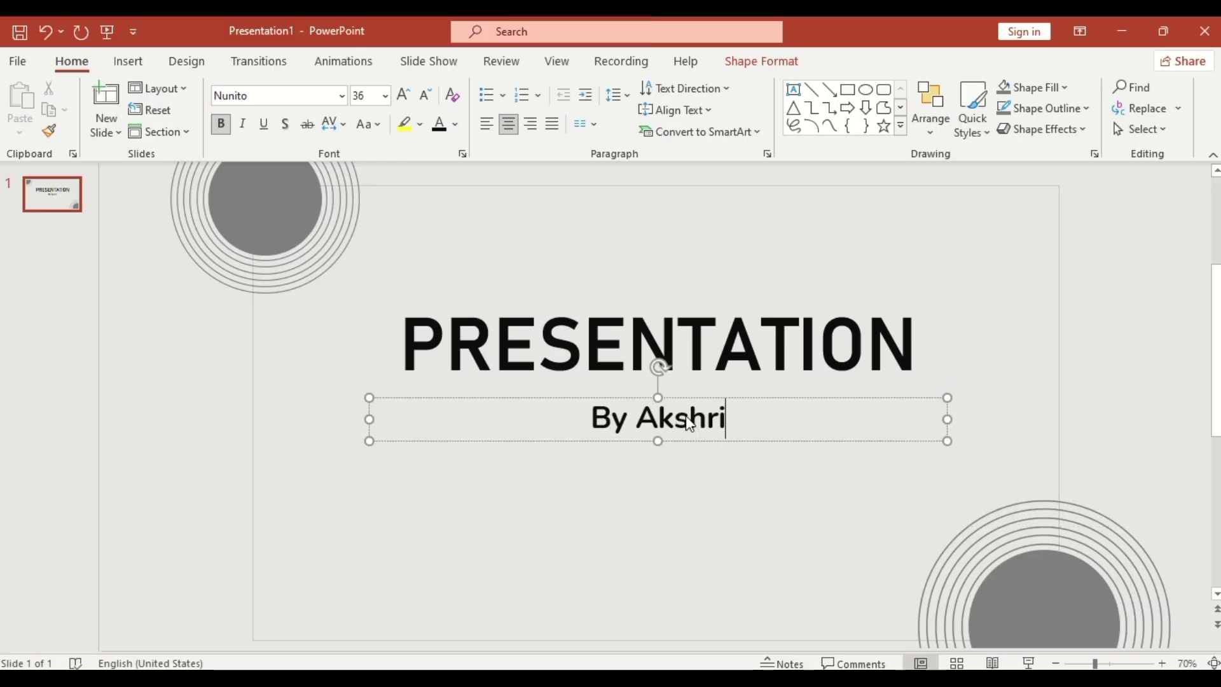
pyautogui.write('ka Tutorials')
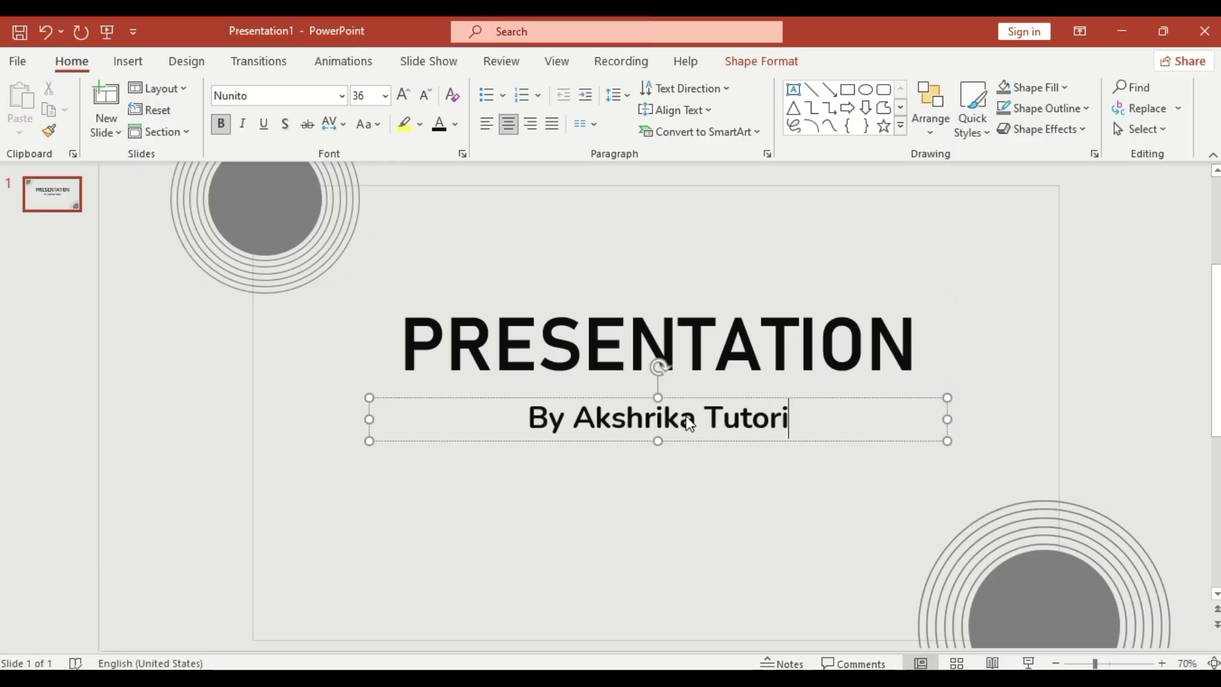
pyautogui.click(221, 124)
pyautogui.moveTo(369, 419); pyautogui.dragTo(578, 419)
# Centre the subtitle on the slide and nudge the title and subtitle lower together.
pyautogui.click(932, 131)
pyautogui.moveTo(977, 411)
pyautogui.click(1106, 445)
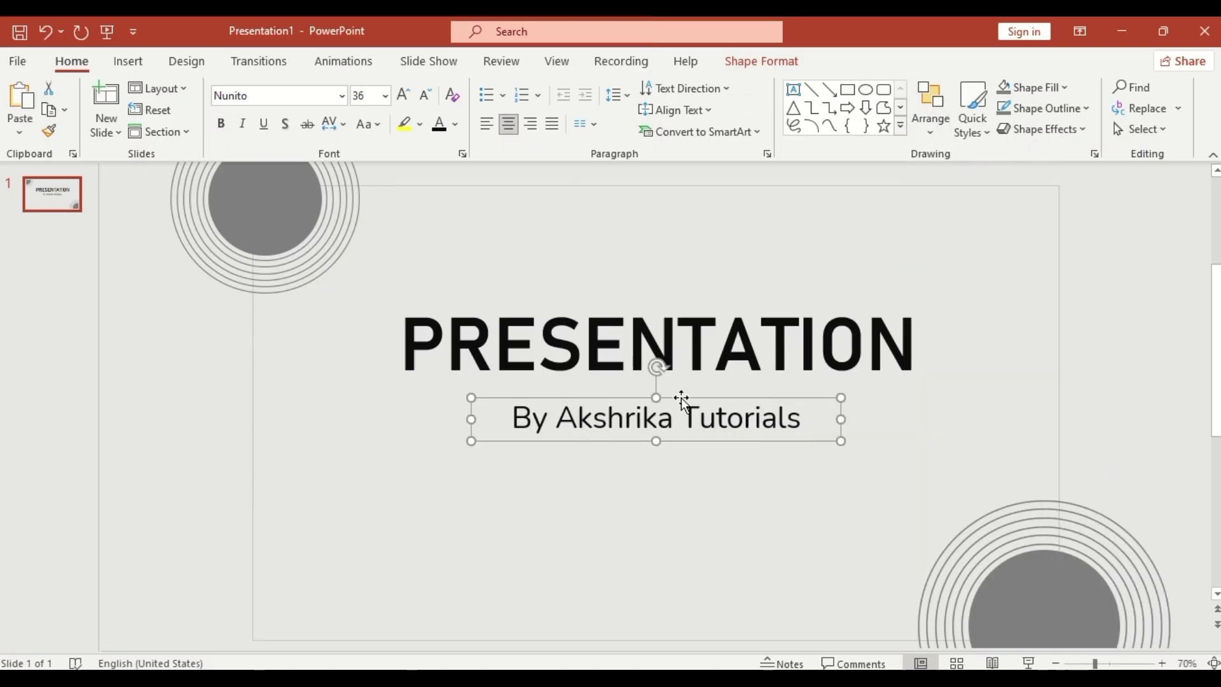
pyautogui.keyDown('shift'); pyautogui.click(672, 330); pyautogui.keyUp('shift')
pyautogui.press('Down')
pyautogui.press('Down')
pyautogui.press('Down')
pyautogui.press('Down')
pyautogui.press('Down')
pyautogui.press('Down')
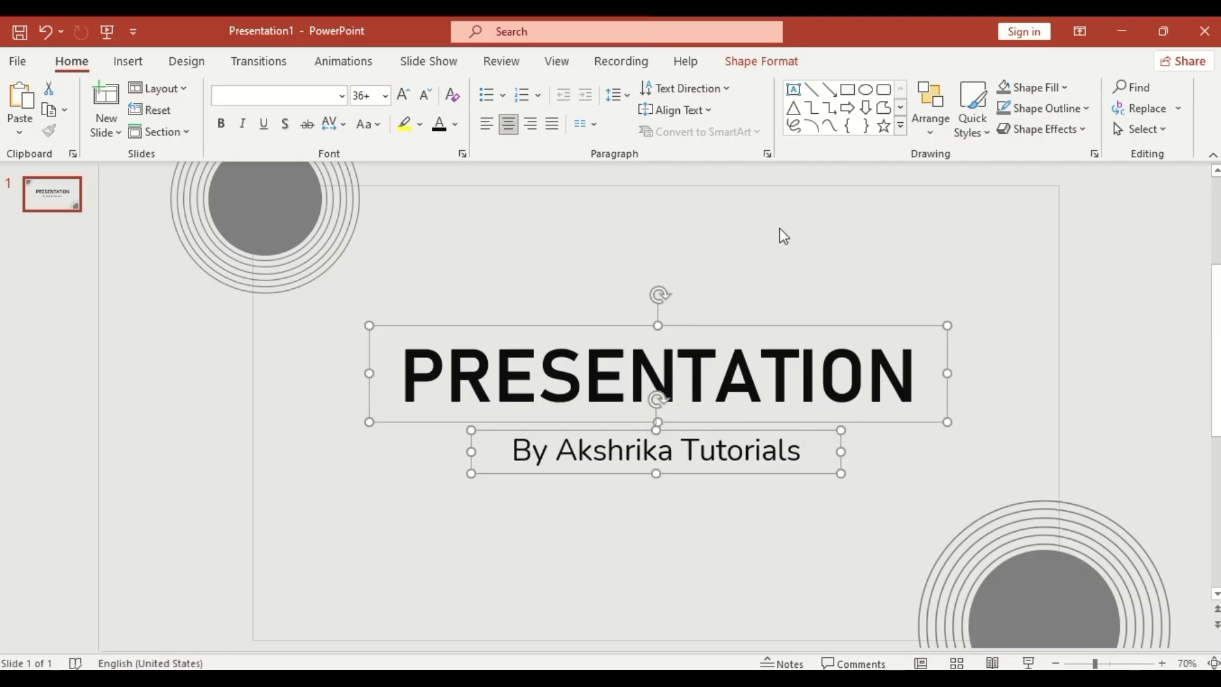
pyautogui.click(883, 90)
# Draw a rounded rectangle over the subtitle with no fill and a black 2¼ pt outline.
pyautogui.moveTo(469, 421)
pyautogui.mouseDown()
pyautogui.moveTo(477, 455)
pyautogui.moveTo(839, 478)
pyautogui.mouseUp()
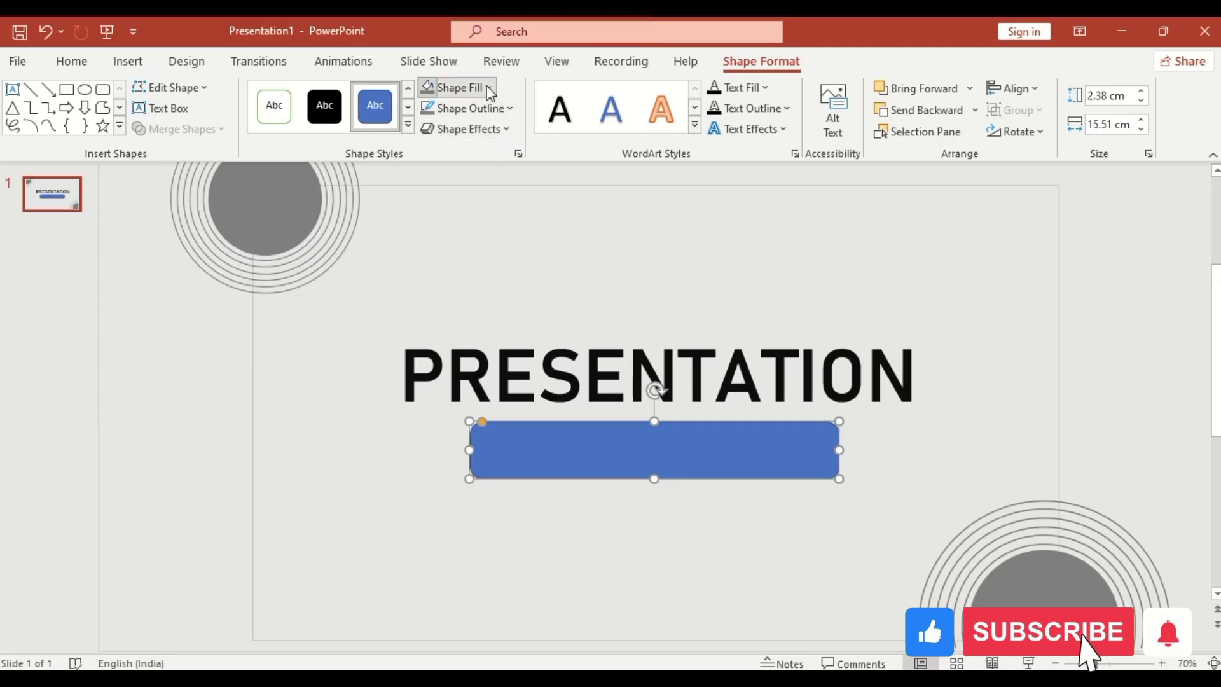
pyautogui.click(487, 87)
pyautogui.click(489, 331)
pyautogui.click(508, 109)
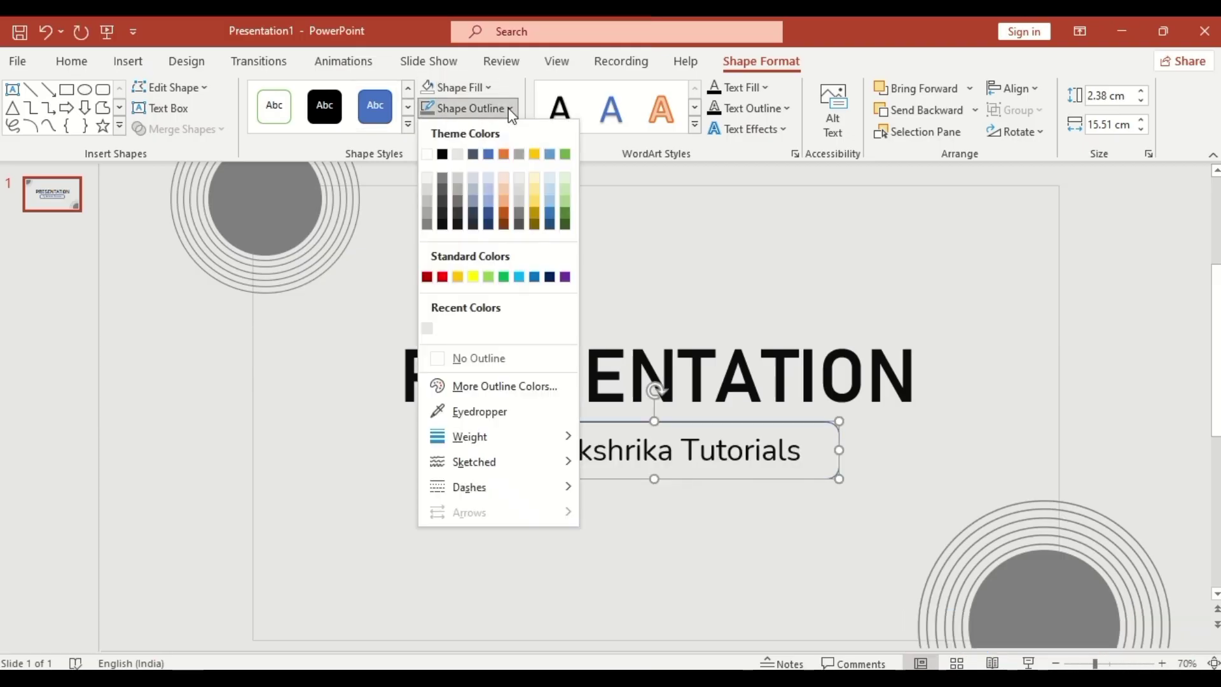
pyautogui.moveTo(540, 441)
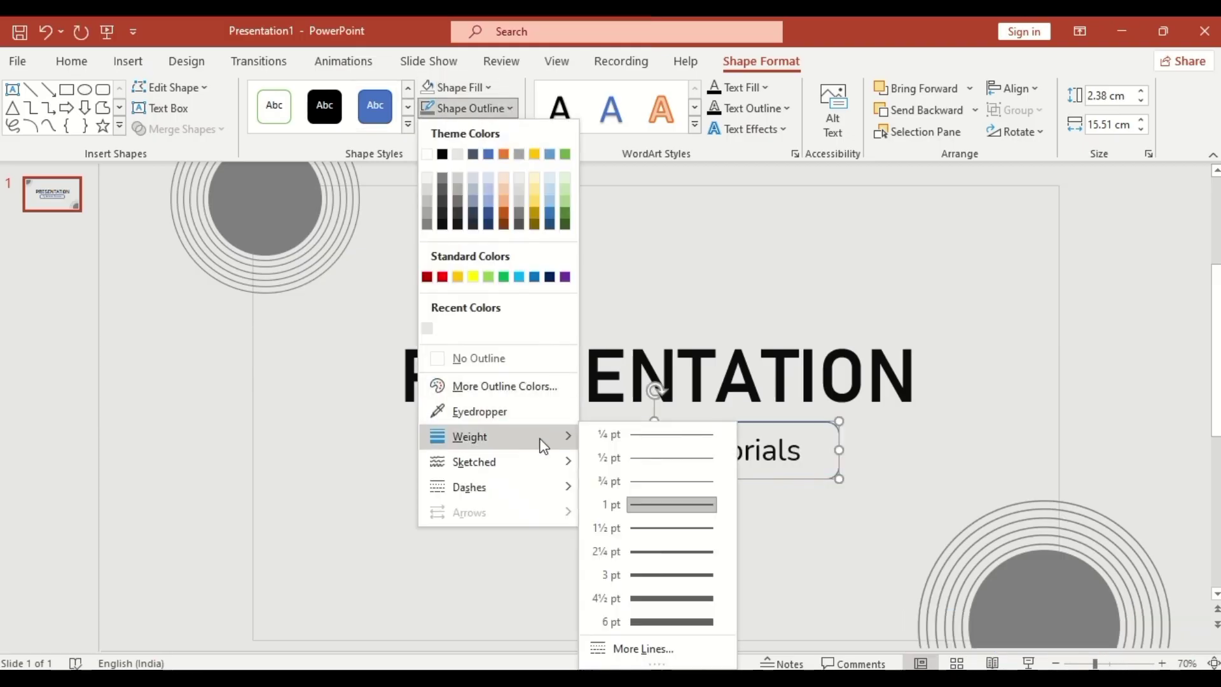
pyautogui.click(651, 553)
pyautogui.click(508, 109)
pyautogui.click(442, 155)
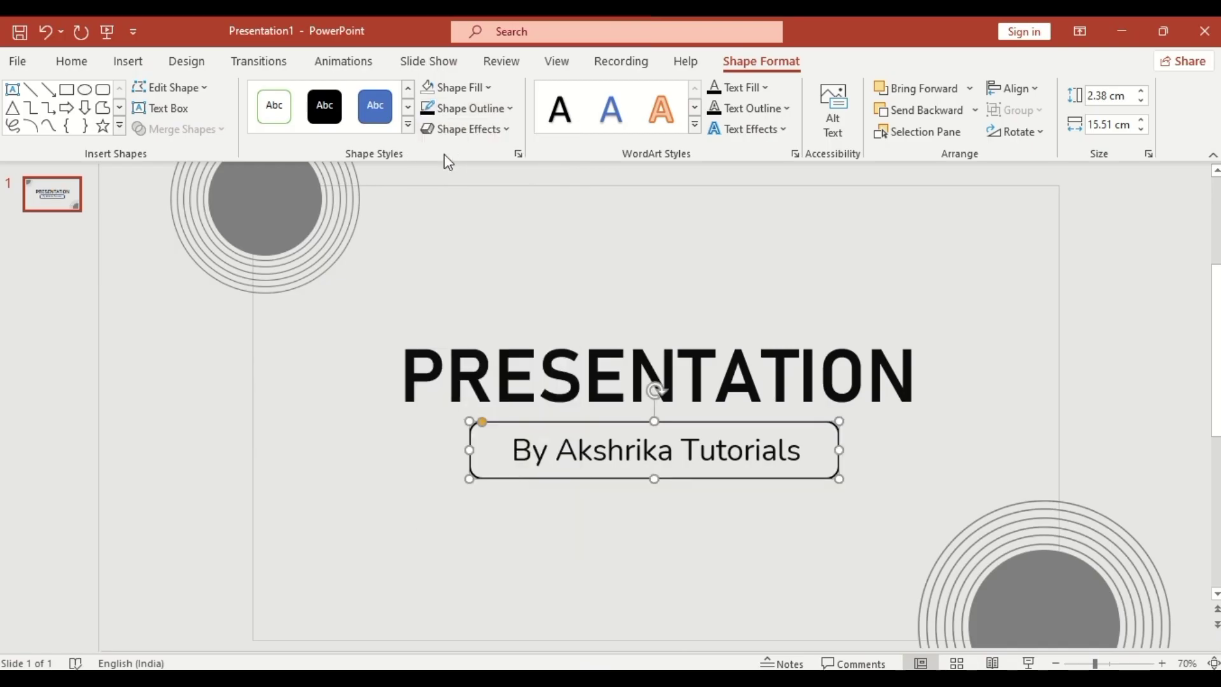
# Centre the rectangle on the subtitle horizontally and vertically, then group them.
pyautogui.keyDown('shift'); pyautogui.click(588, 462); pyautogui.keyUp('shift')
pyautogui.click(1032, 90)
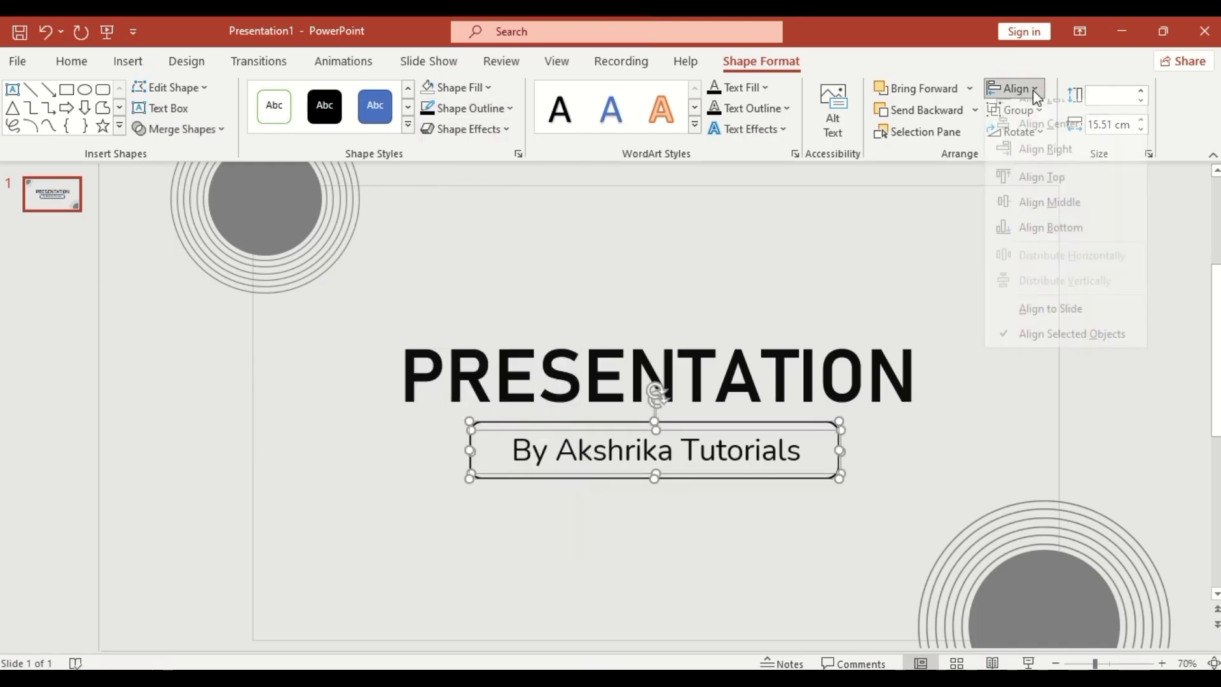
pyautogui.click(1047, 136)
pyautogui.click(1033, 91)
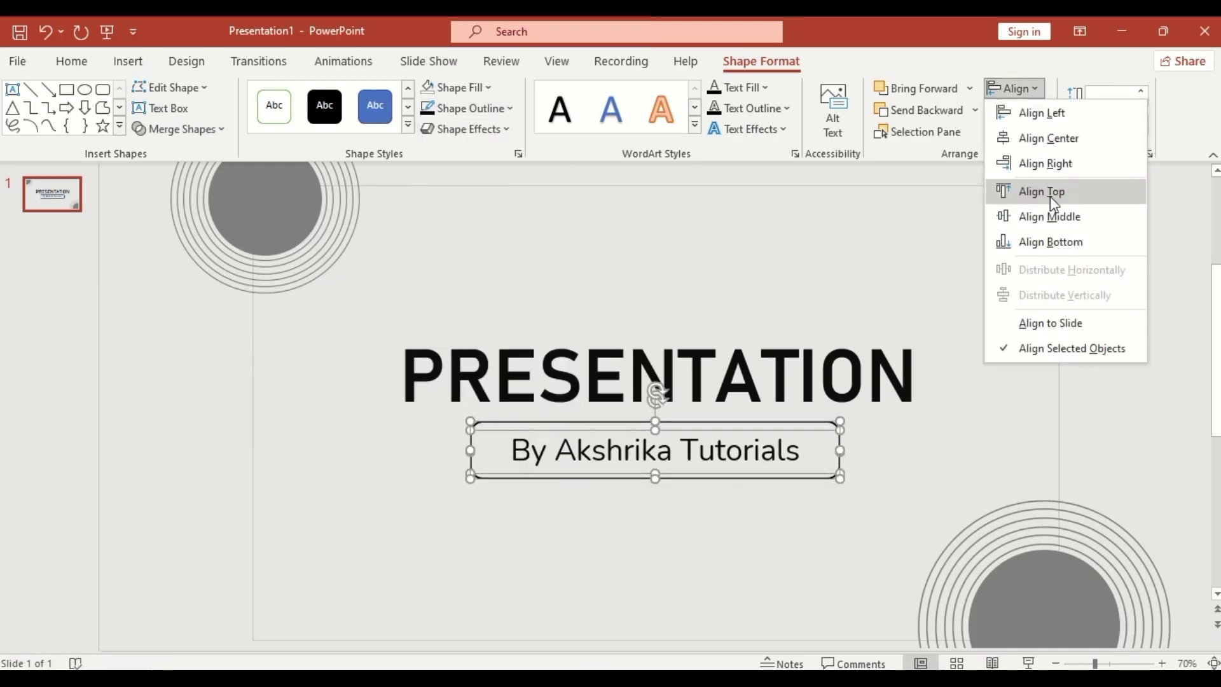
pyautogui.click(1047, 215)
pyautogui.click(1016, 110)
pyautogui.click(1043, 137)
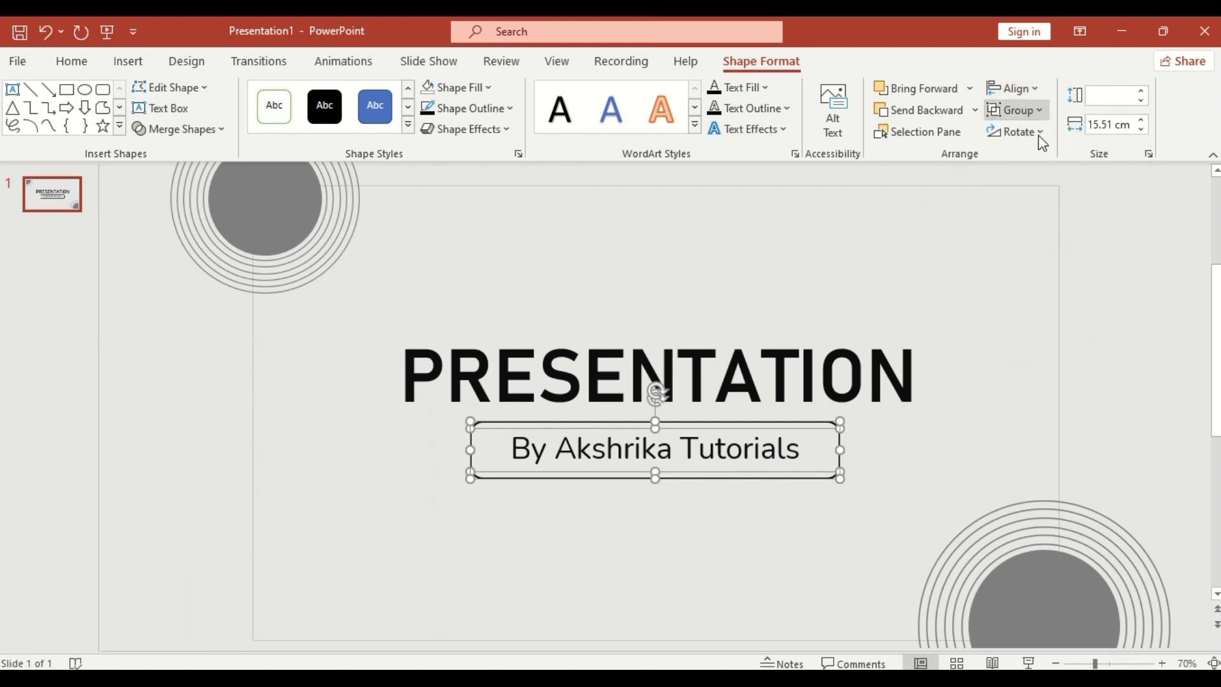
pyautogui.click(942, 468)
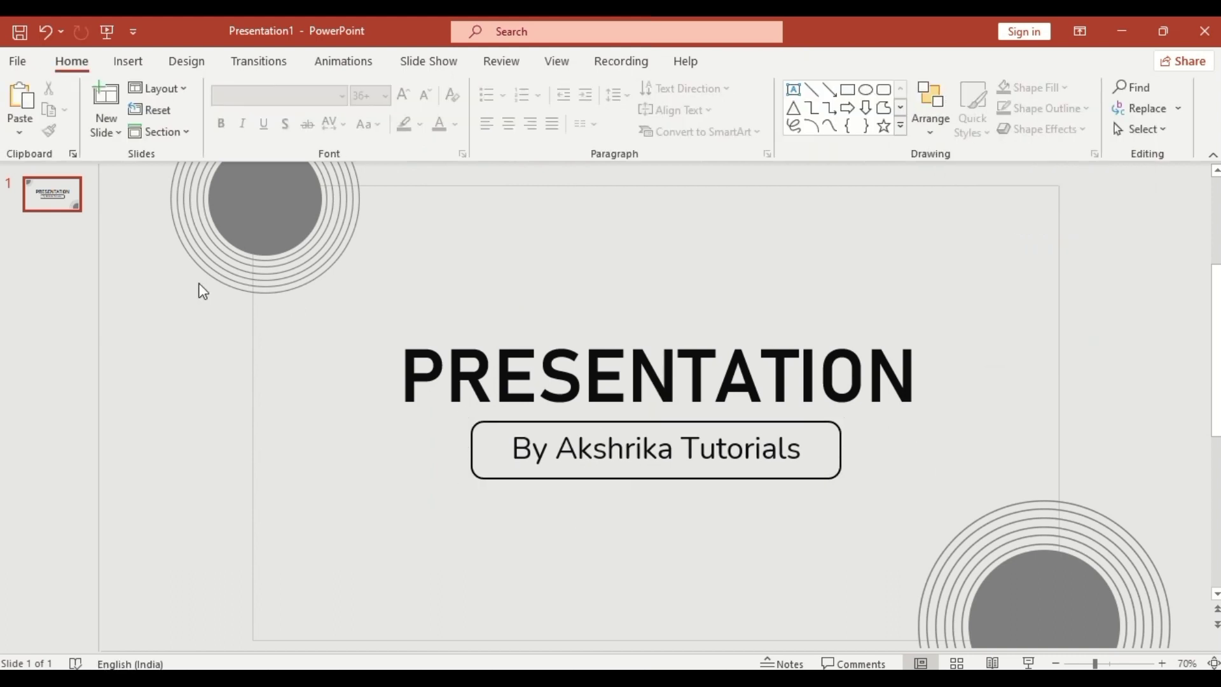
# Duplicate the title slide as slide 2 and delete its top-left circle group.
pyautogui.rightClick(56, 205)
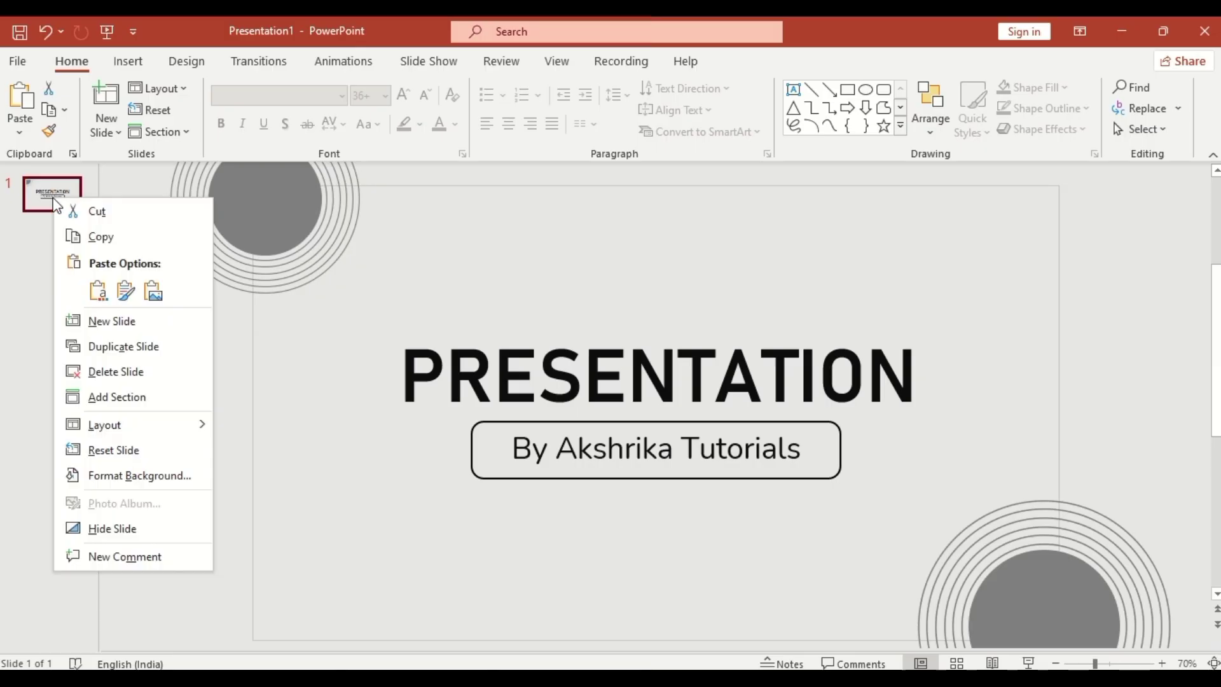
pyautogui.click(125, 344)
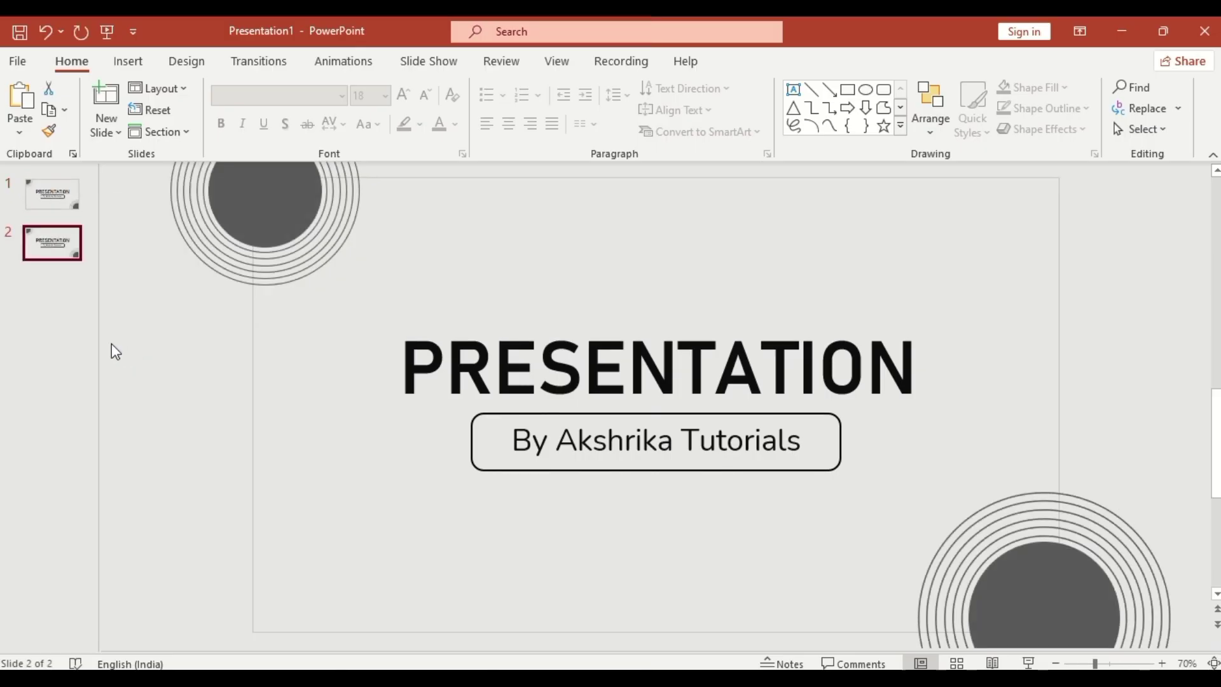
pyautogui.click(288, 267)
pyautogui.press('Delete')
# Centre the remaining circle group, shrink it to 8.72 cm, and enlarge the solid circle to 7.79 cm.
pyautogui.click(990, 594)
pyautogui.moveTo(989, 594); pyautogui.dragTo(747, 438)
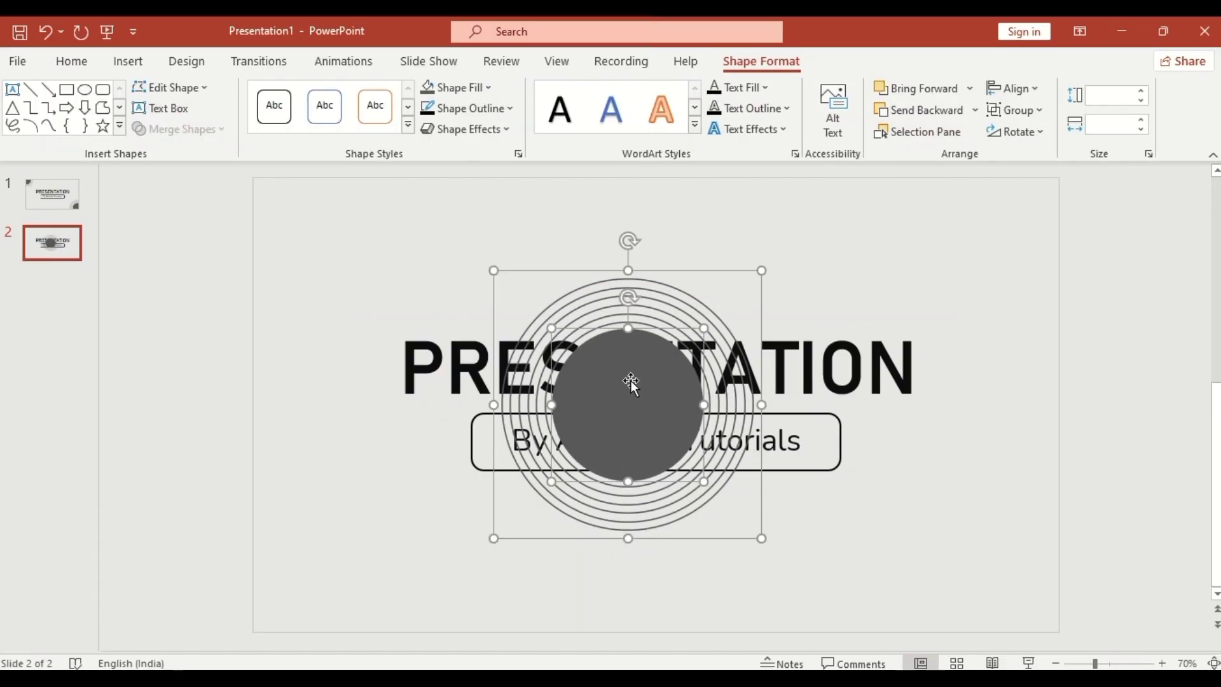
pyautogui.click(905, 476)
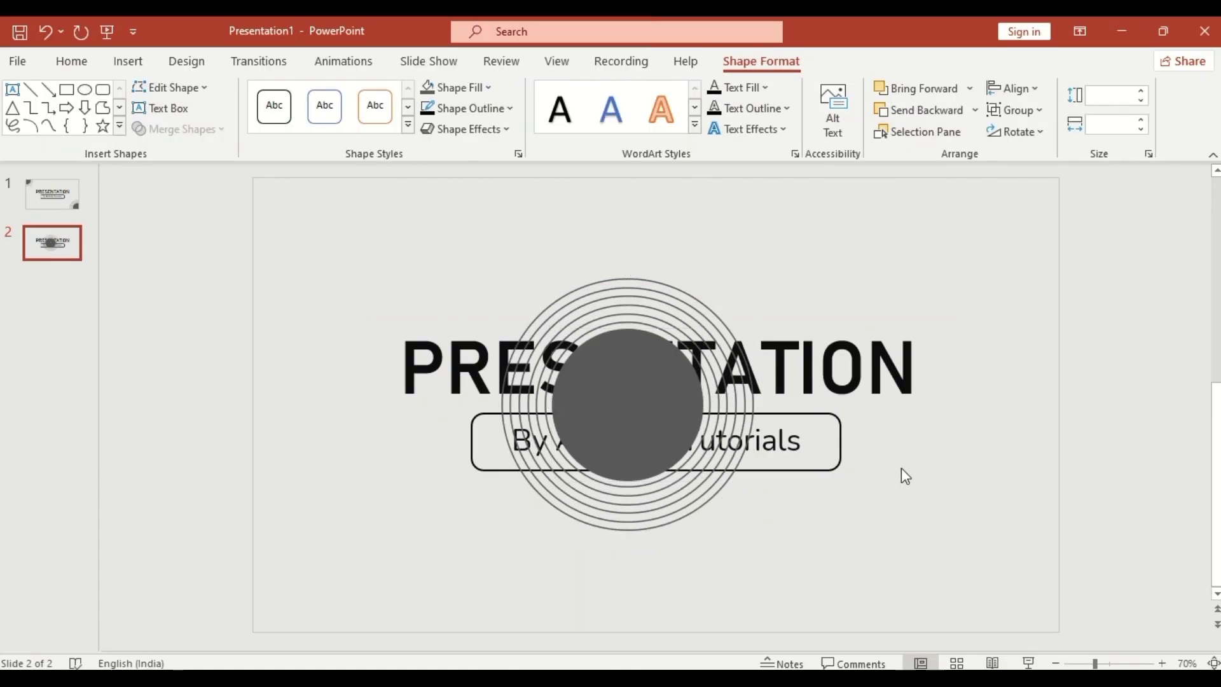
pyautogui.click(739, 417)
pyautogui.moveTo(760, 539); pyautogui.dragTo(349, 335)
pyautogui.click(639, 394)
pyautogui.moveTo(703, 490); pyautogui.dragTo(529, 547)
# Copy the circle and rings, flip them horizontally, and set the dark circle half off the bottom edge.
pyautogui.keyDown('shift'); pyautogui.click(325, 264); pyautogui.keyUp('shift')
pyautogui.moveTo(142, 404); pyautogui.dragTo(681, 493)
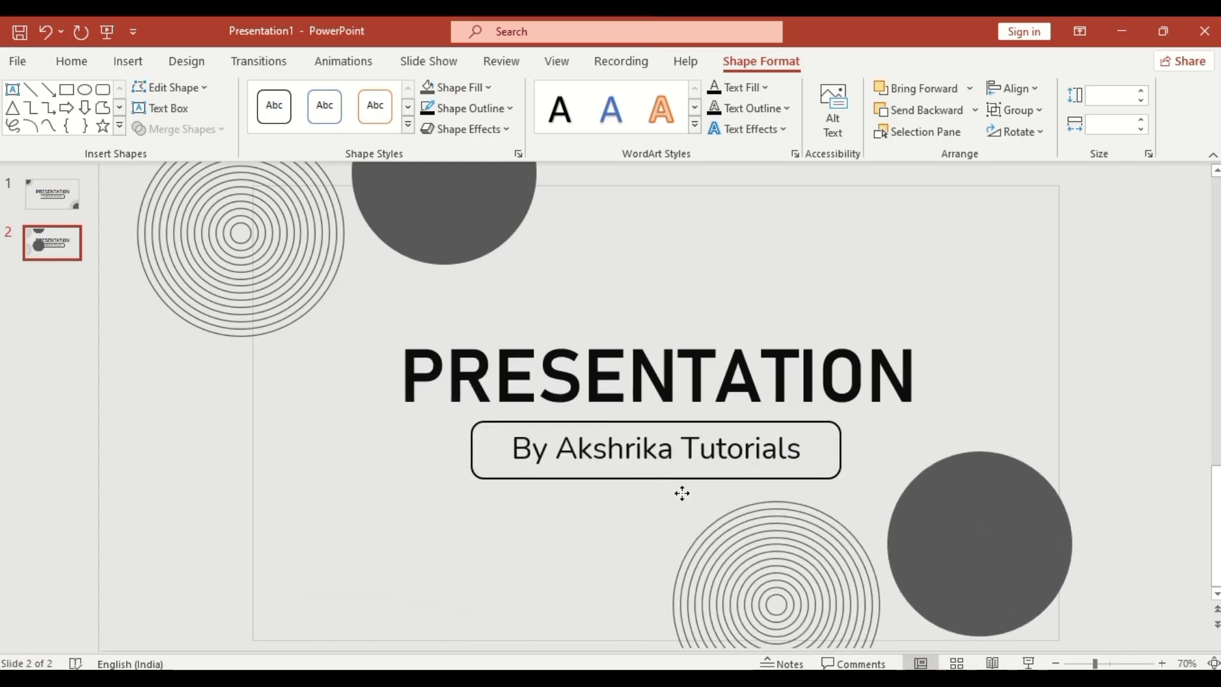
pyautogui.click(1014, 110)
pyautogui.click(1039, 127)
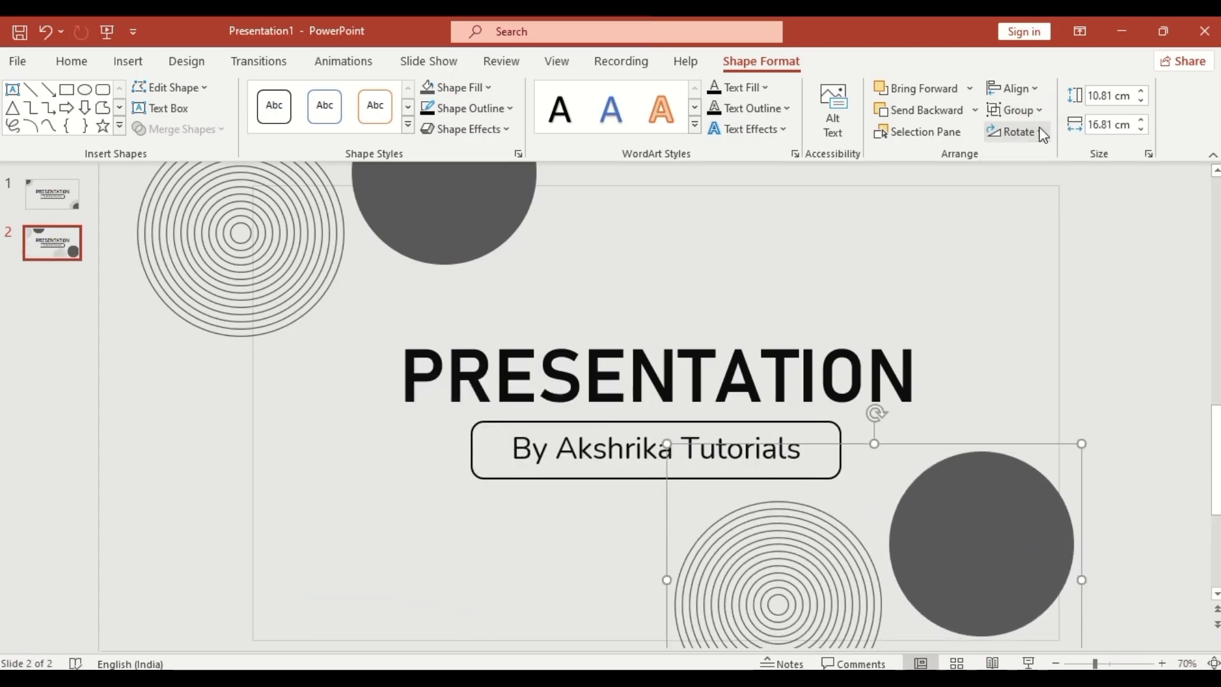
pyautogui.click(1039, 132)
pyautogui.click(1050, 231)
pyautogui.click(1039, 110)
pyautogui.click(1048, 187)
pyautogui.moveTo(918, 506); pyautogui.dragTo(1005, 498)
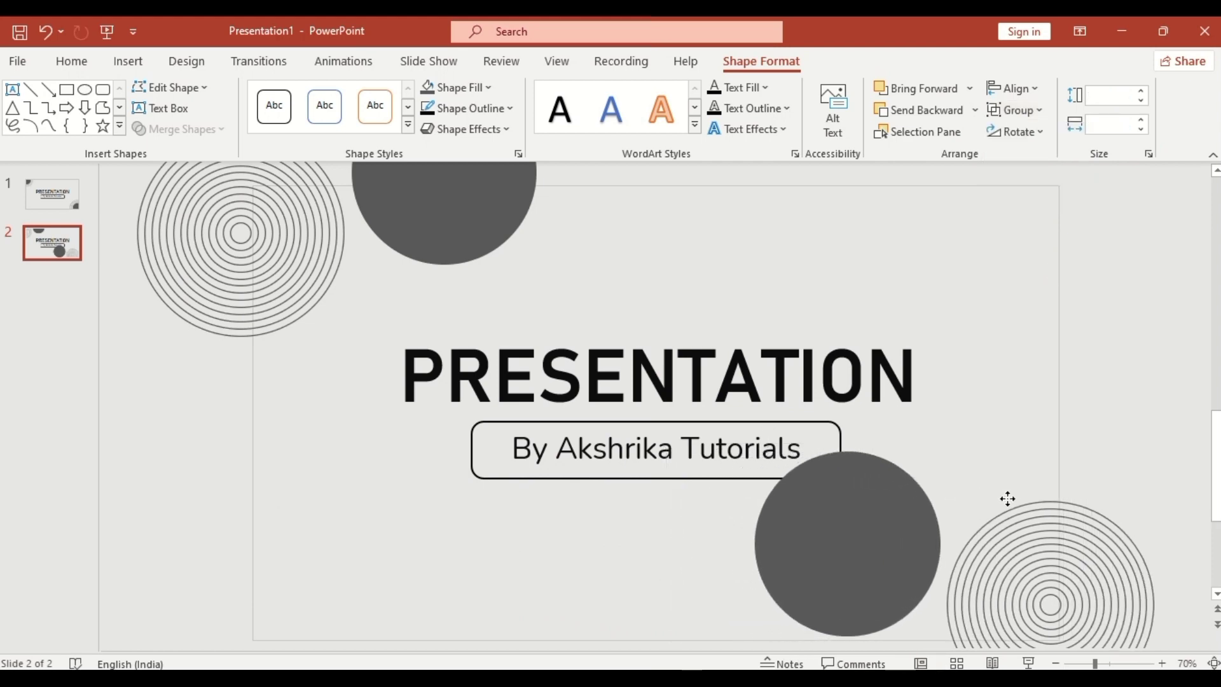
pyautogui.click(954, 461)
pyautogui.moveTo(898, 445); pyautogui.dragTo(862, 609)
# Copy the title above as a 'BACKGROUND' heading, shift PRESENTATION down, and delete the byline subtitle.
pyautogui.click(859, 402)
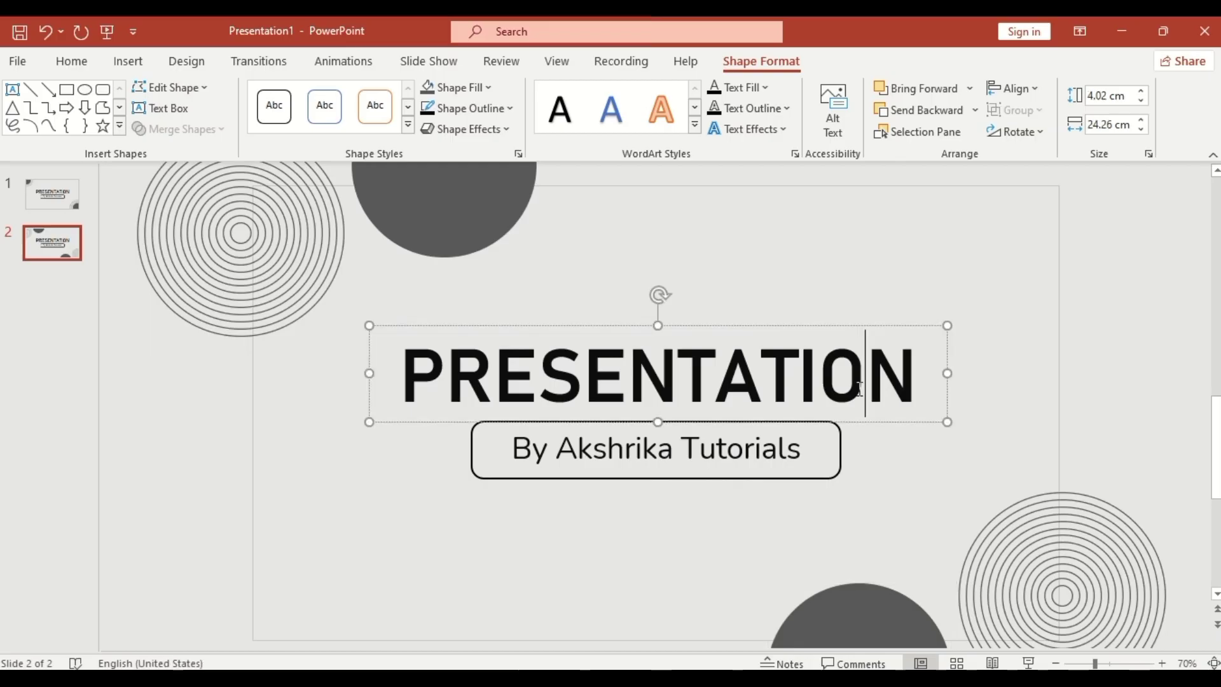
pyautogui.moveTo(866, 422); pyautogui.dragTo(864, 367)
pyautogui.doubleClick(749, 318)
pyautogui.write('BACKGROUND')
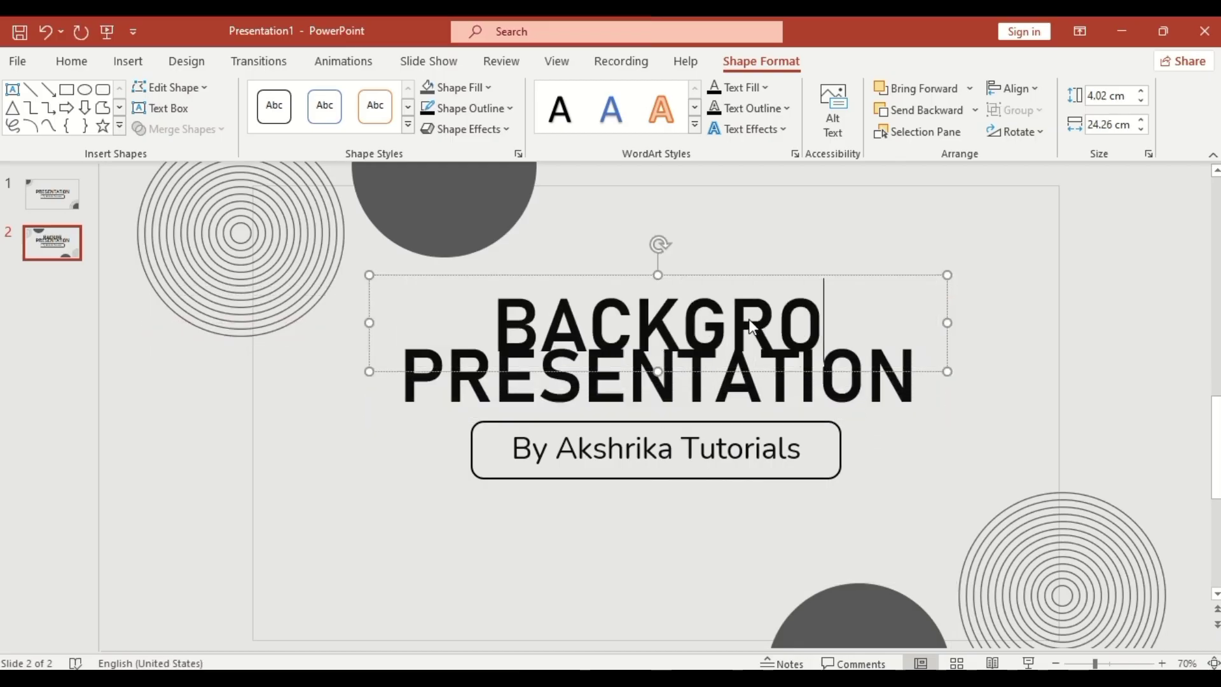
pyautogui.click(875, 422)
pyautogui.moveTo(874, 422); pyautogui.dragTo(879, 452)
pyautogui.click(833, 470)
pyautogui.press('Delete')
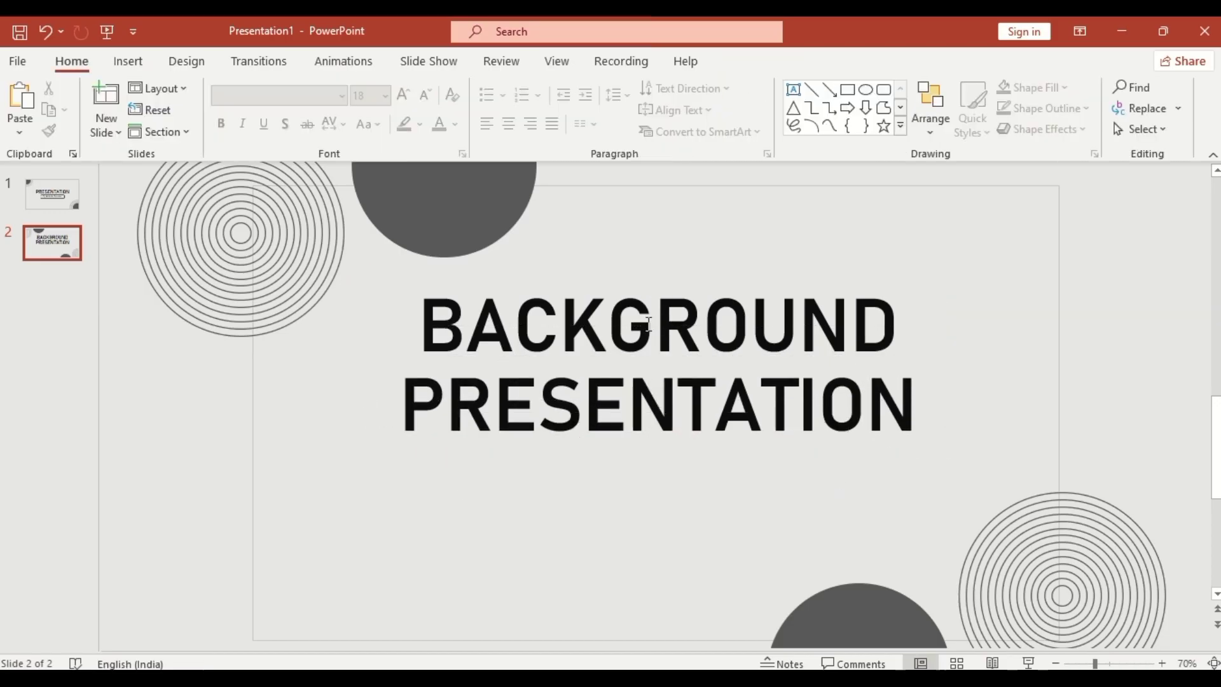
# Shrink the BACKGROUND heading slightly and set the old title text to Nunito 18, not bold.
pyautogui.click(648, 325)
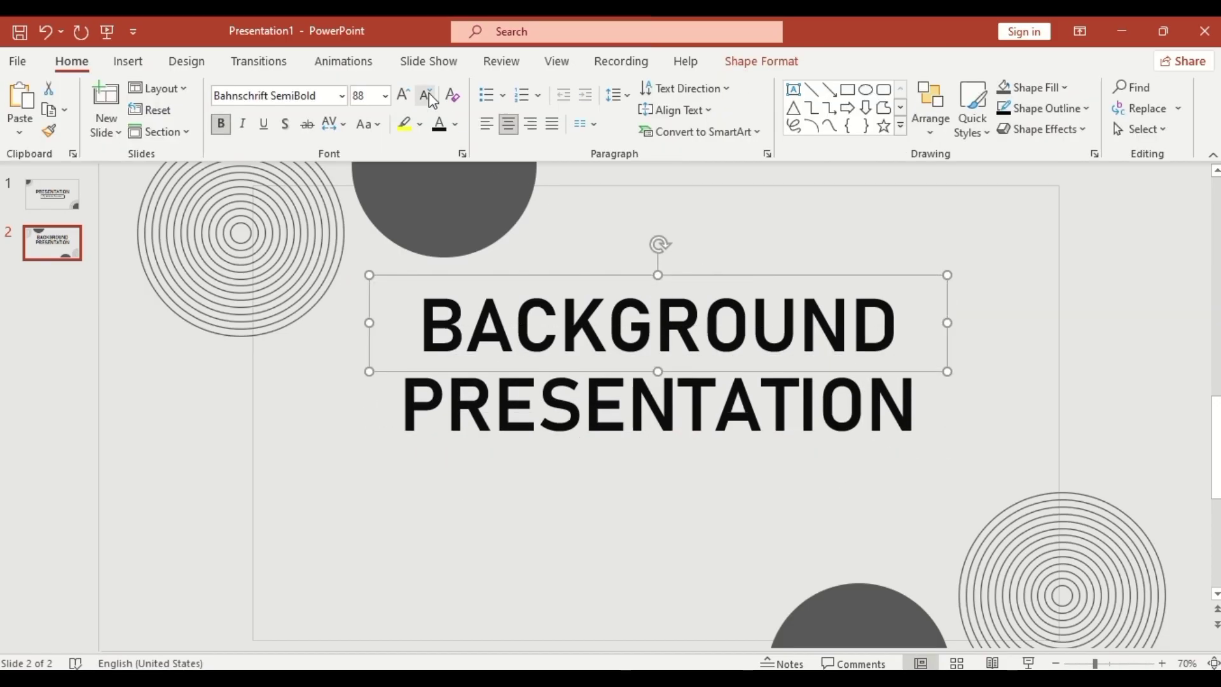
pyautogui.click(429, 93)
pyautogui.click(628, 388)
pyautogui.click(360, 94)
pyautogui.write('18')
pyautogui.press('Return')
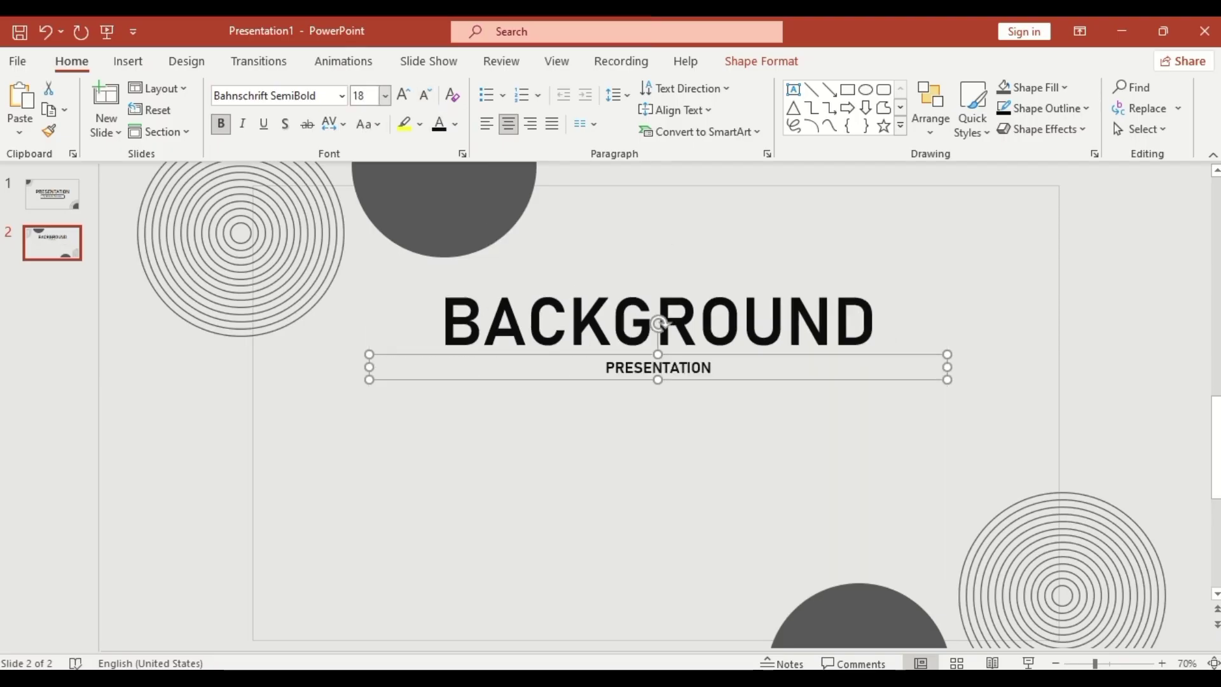
pyautogui.click(341, 95)
pyautogui.click(296, 225)
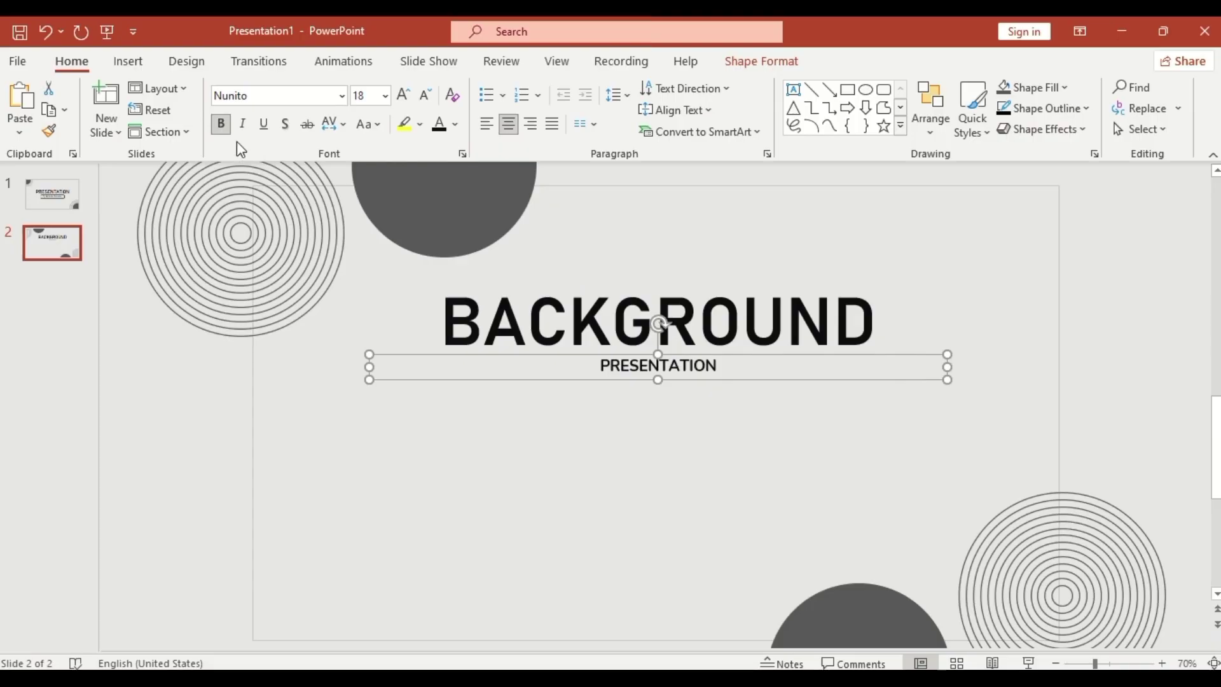
pyautogui.click(221, 129)
# Replace the PRESENTATION text with pasted placeholder body paragraphs.
pyautogui.doubleClick(604, 365)
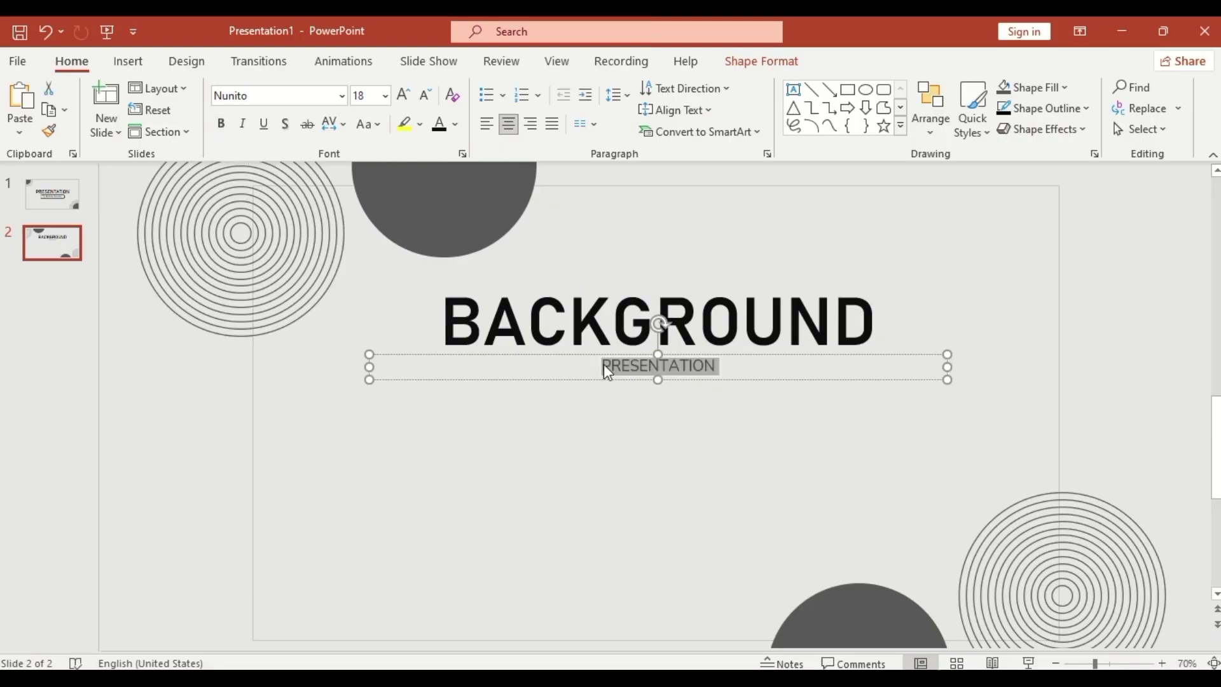
pyautogui.write('Dolor enim placerat morbi lacinia auctor. Vivamus sodales sapien at ligula varius, sed mattis nulla malesuada. Integer porta, velit non fringilla ultrices, lectus neque sollicitudin lacus, vitae dictum lorem augue id sem.  Donec hendrerit, nunc in rhoncus pharetra, augue orci faucibus ante, in cursus elit nulla nec massa. Quisque blandit dui in sem eleifend congue. Etiam fermentum, arcu a malesuada porttitor, elit felis consequat nisi, vitae fermentum enim nulla sed mi.')
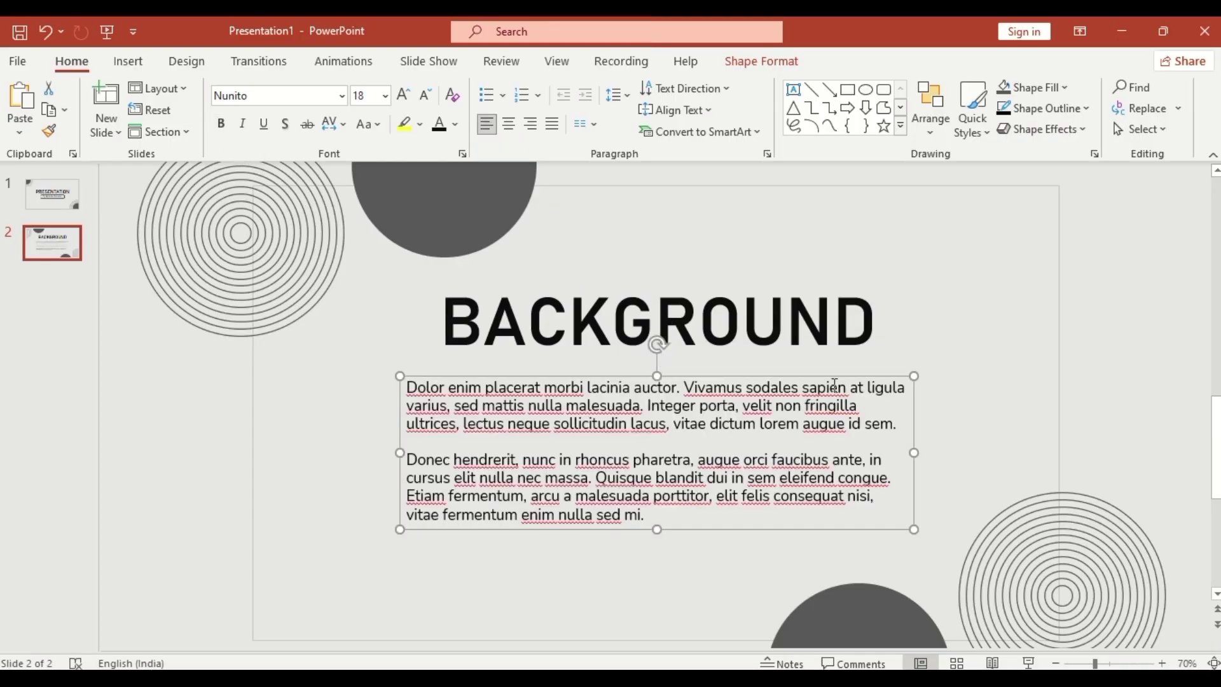
pyautogui.click(807, 330)
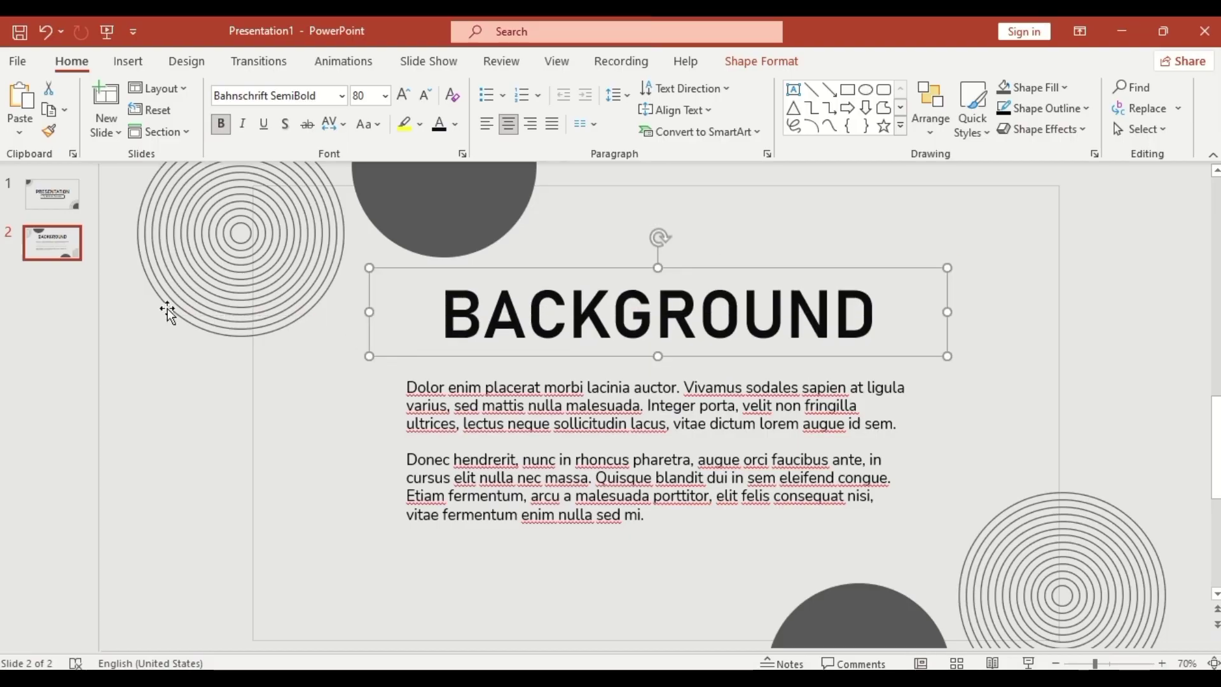
pyautogui.rightClick(62, 254)
# Duplicate slide 2 as slide 3 titled 'PROJECT GOALS' and delete its first body paragraph.
pyautogui.click(119, 395)
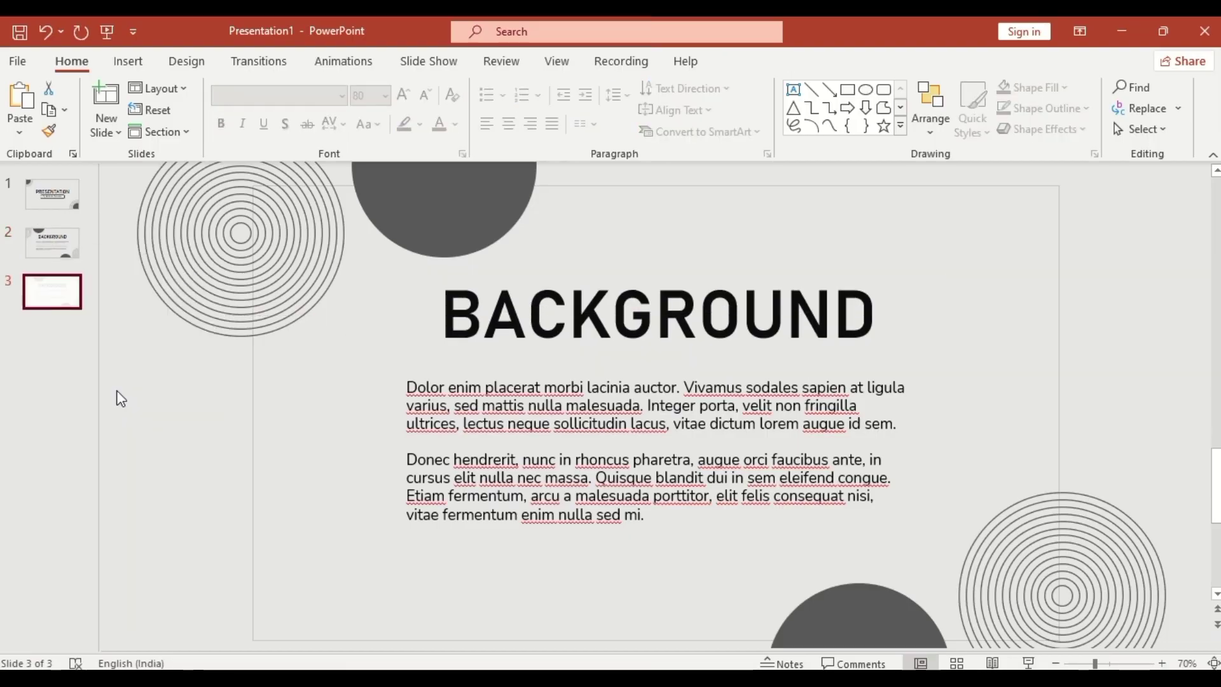
pyautogui.doubleClick(539, 316)
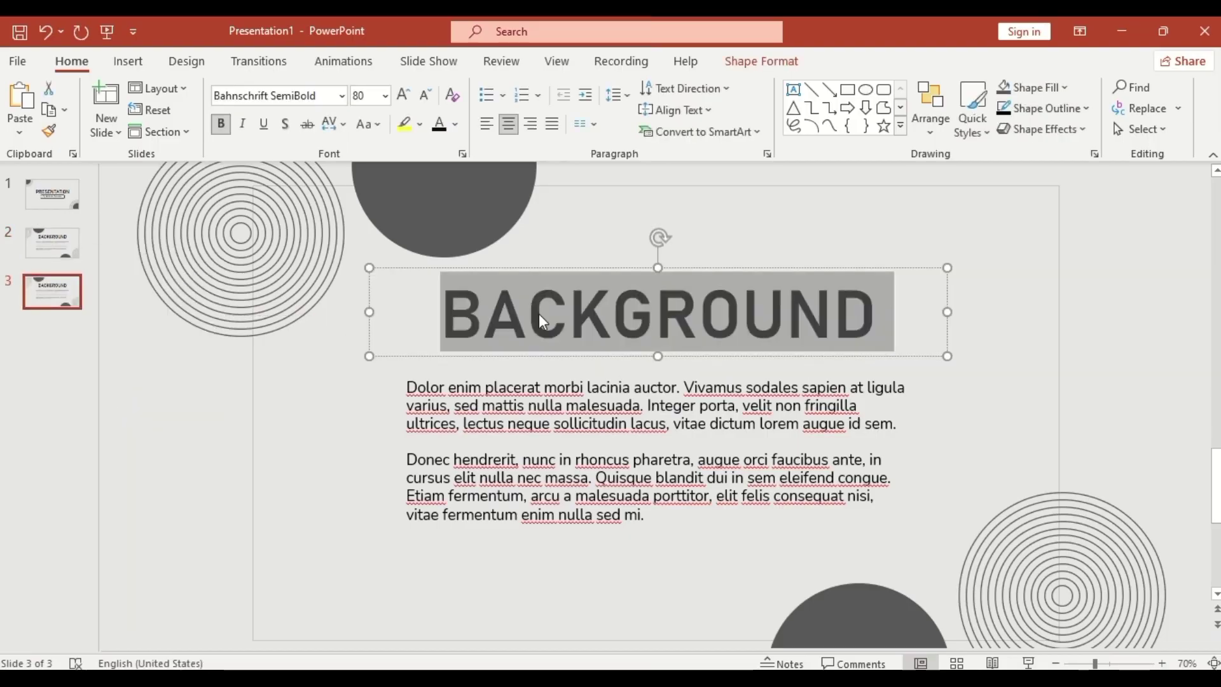
pyautogui.write('PROJECT GOALS')
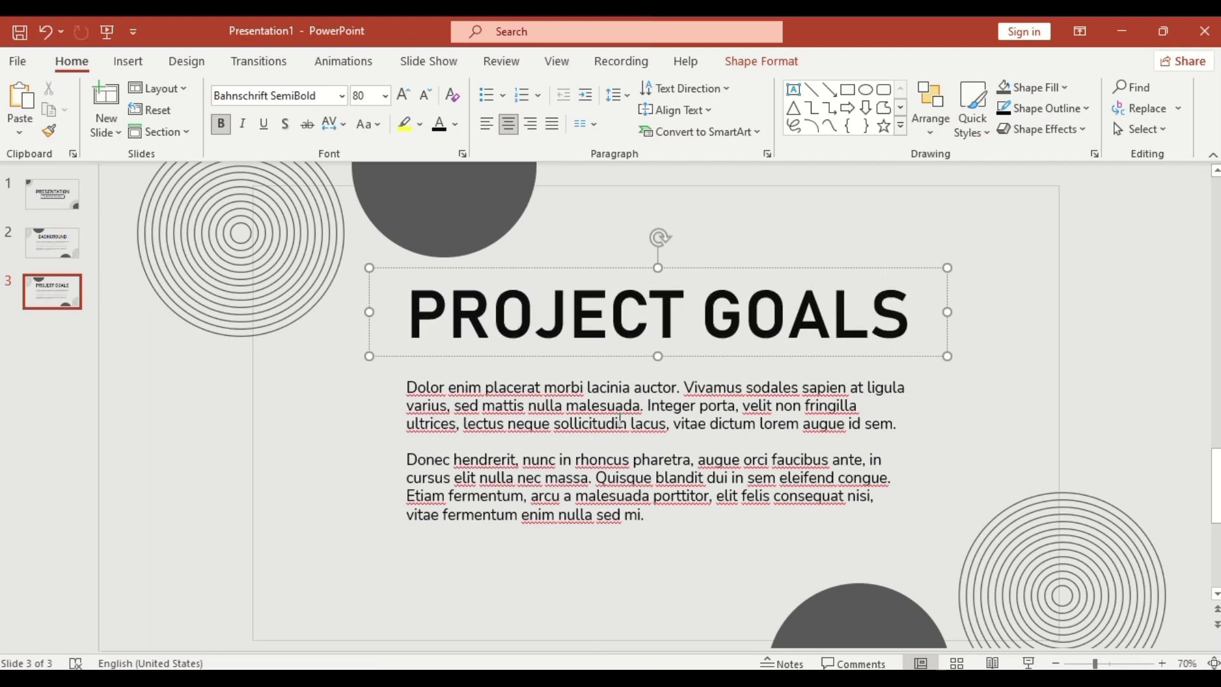
pyautogui.click(410, 441)
pyautogui.moveTo(410, 442); pyautogui.dragTo(405, 379)
pyautogui.press('Delete')
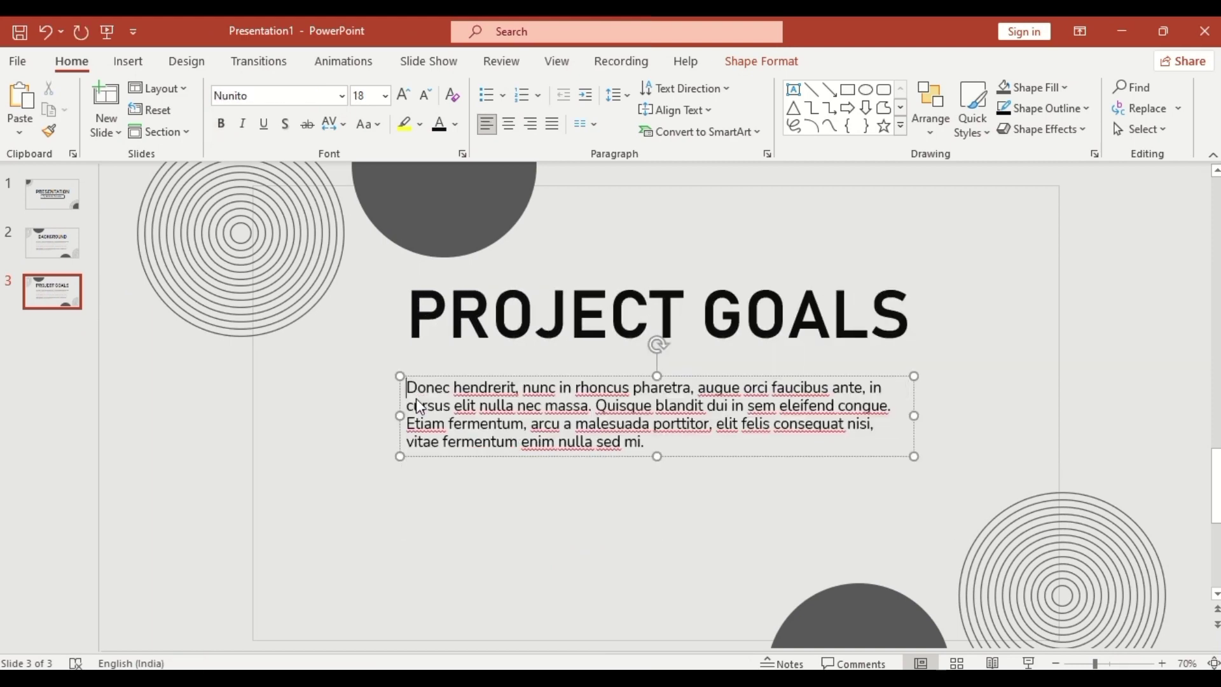
# Narrow the body text box and add a small grey circle copied from the top semicircle.
pyautogui.moveTo(913, 415); pyautogui.dragTo(640, 421)
pyautogui.click(489, 238)
pyautogui.moveTo(493, 243); pyautogui.dragTo(441, 511)
pyautogui.moveTo(536, 534); pyautogui.dragTo(370, 386)
# Label the small circle 01, centred, in white bold Nunito at size 24.
pyautogui.rightClick(389, 400)
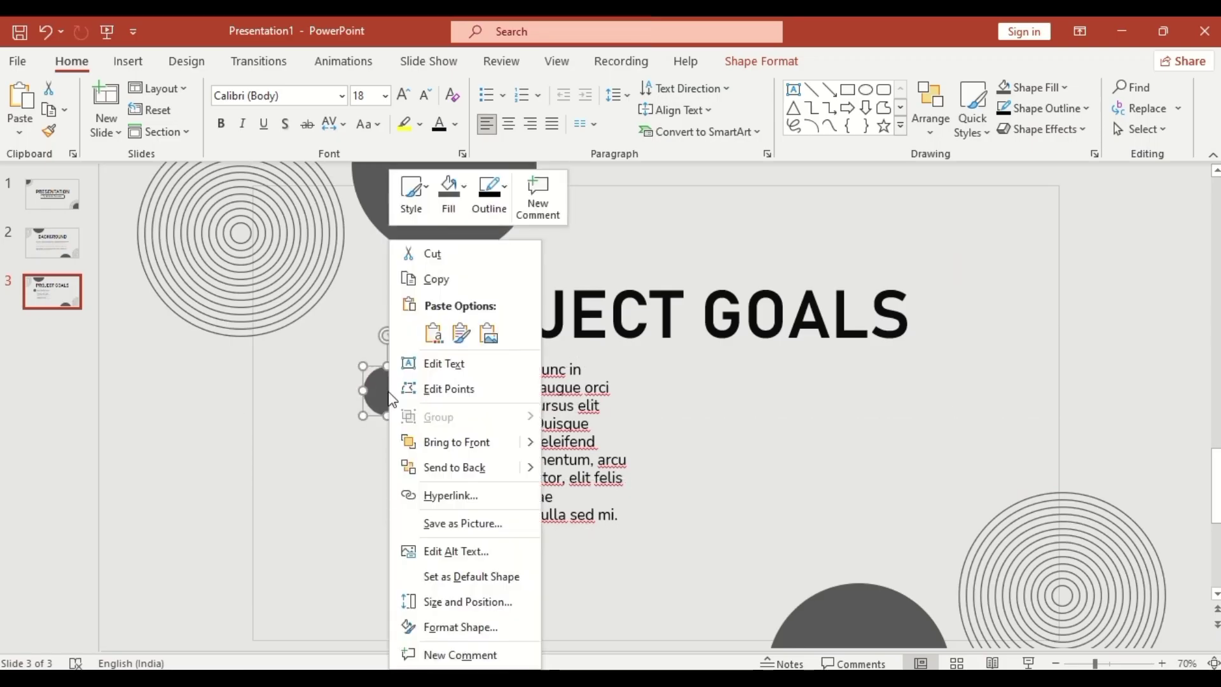
pyautogui.click(452, 364)
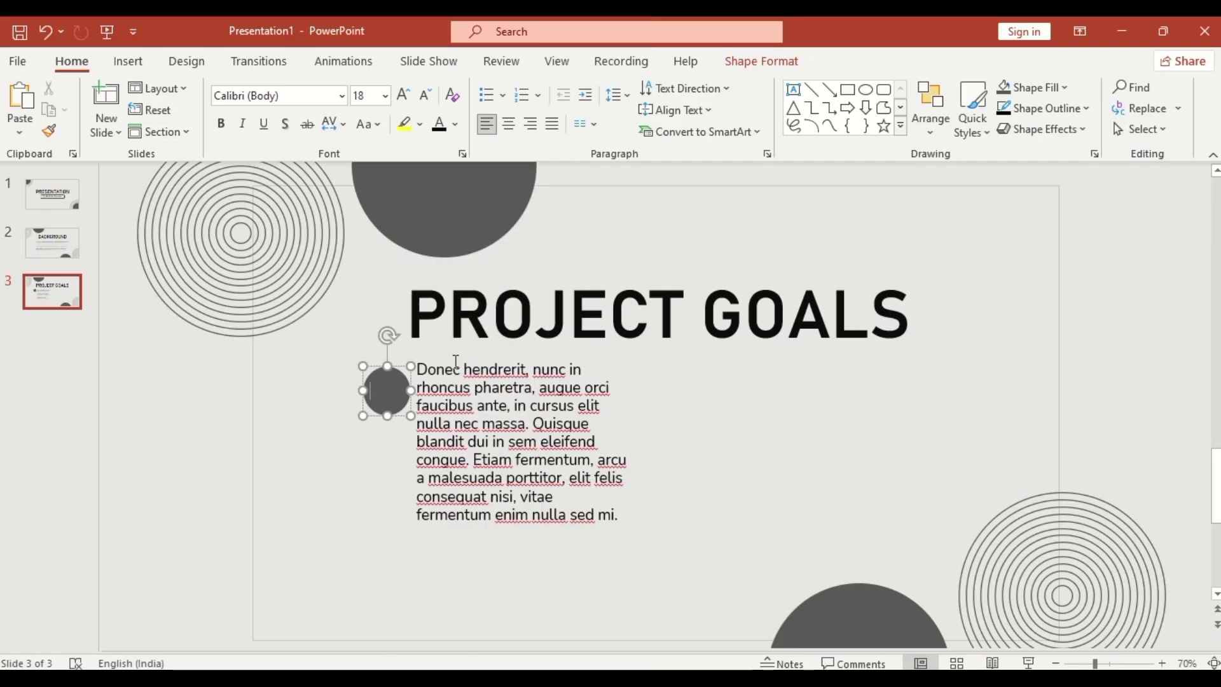
pyautogui.write('01')
pyautogui.doubleClick(391, 389)
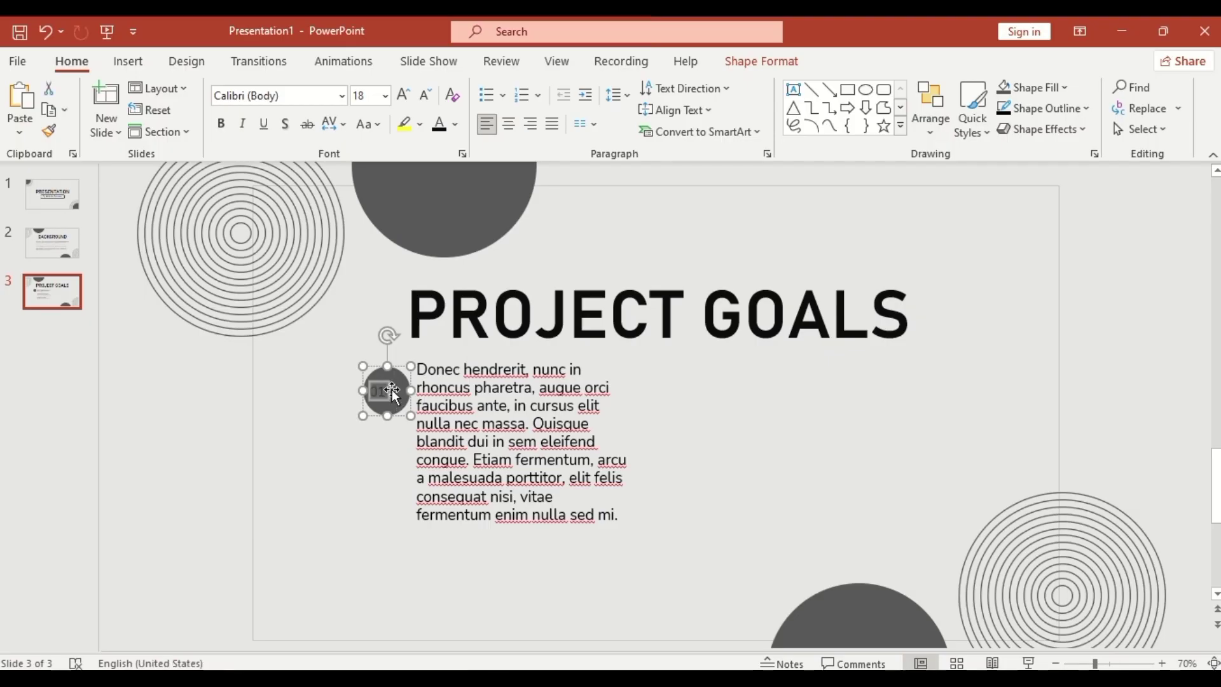
pyautogui.click(509, 124)
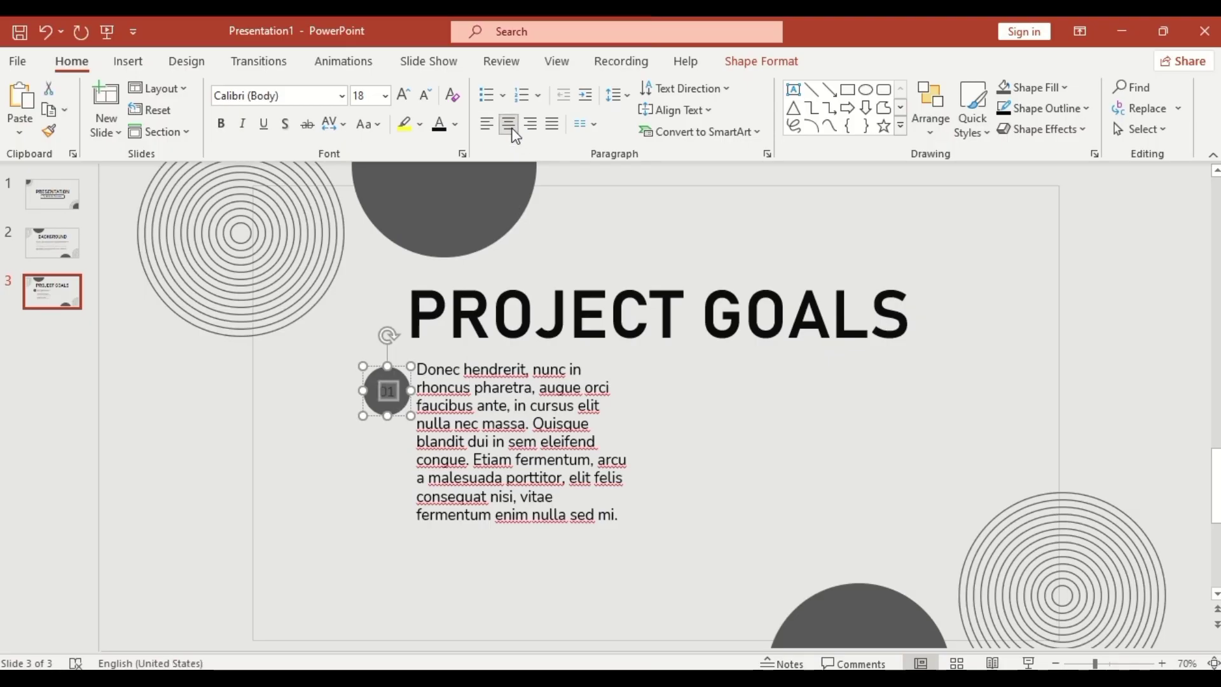
pyautogui.click(455, 124)
pyautogui.click(443, 175)
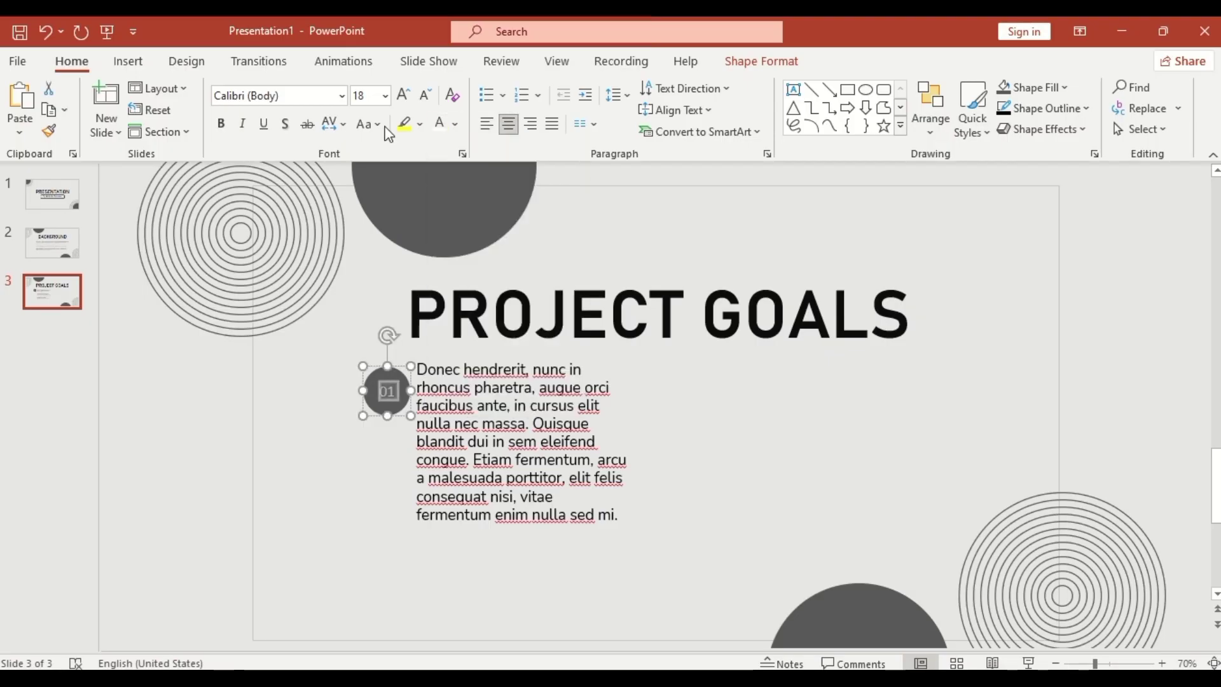
pyautogui.click(342, 95)
pyautogui.click(273, 221)
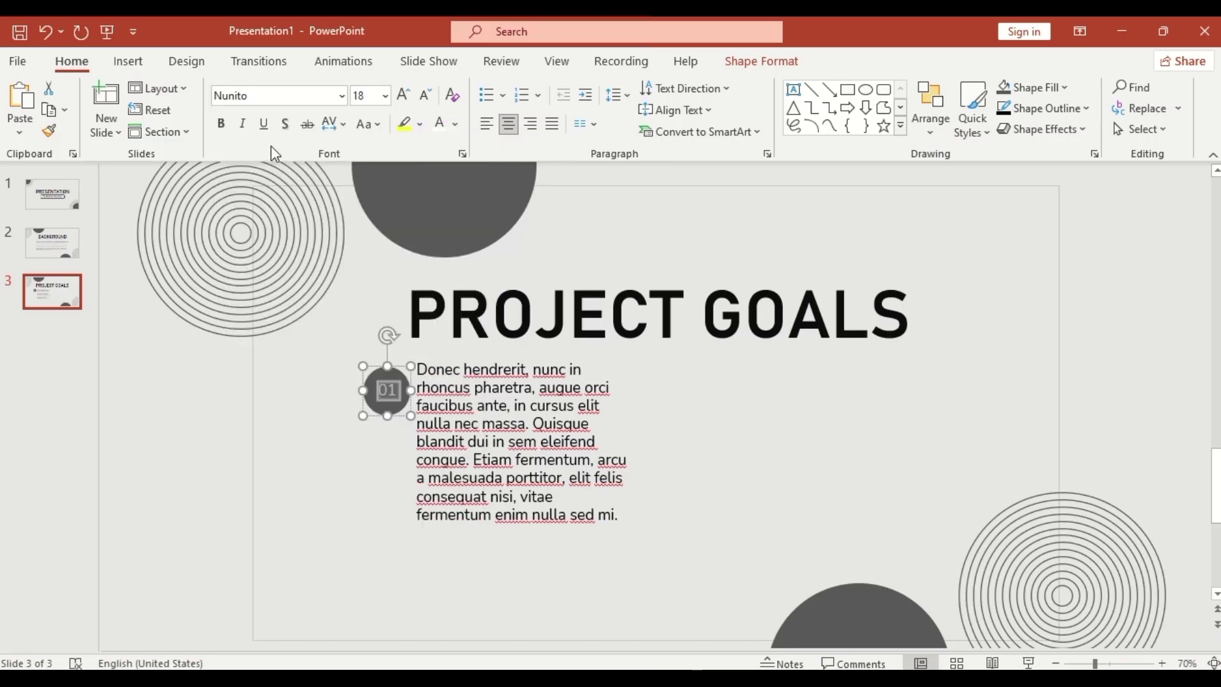
pyautogui.click(223, 124)
pyautogui.click(404, 97)
pyautogui.click(404, 96)
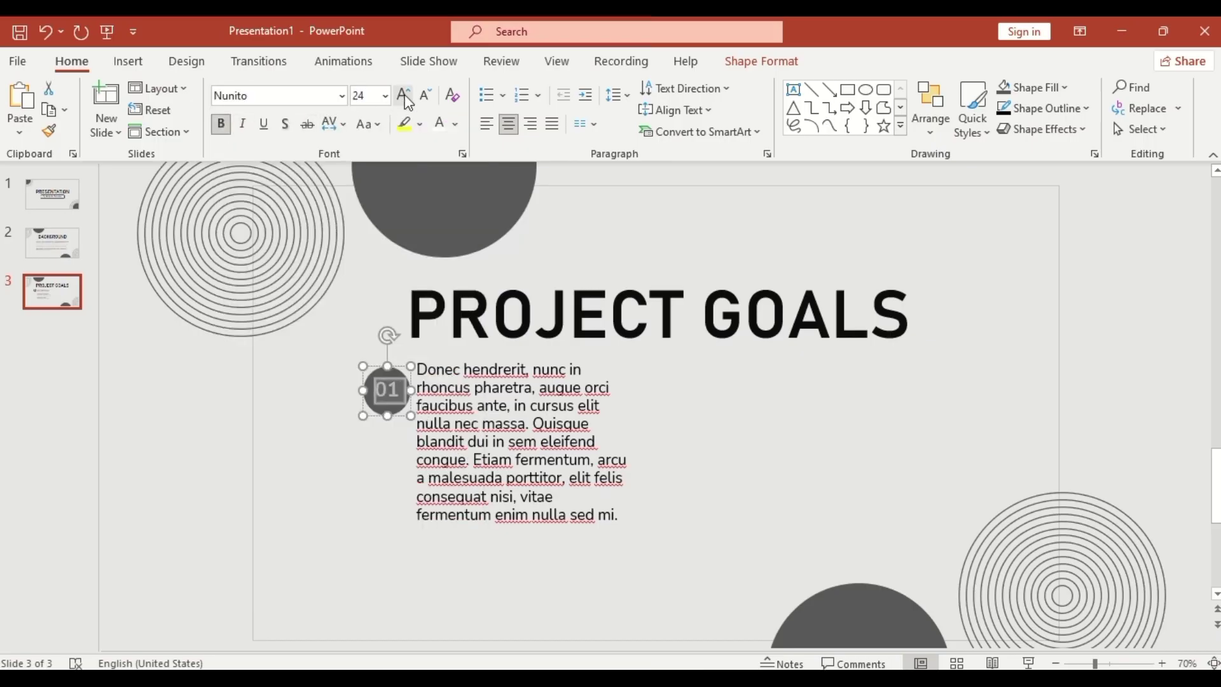
# Copy the circle and its text to the right, relabel it 02, and duplicate slide 3 as slide 4.
pyautogui.keyDown('shift'); pyautogui.click(456, 380); pyautogui.keyUp('shift')
pyautogui.moveTo(561, 365); pyautogui.dragTo(871, 367)
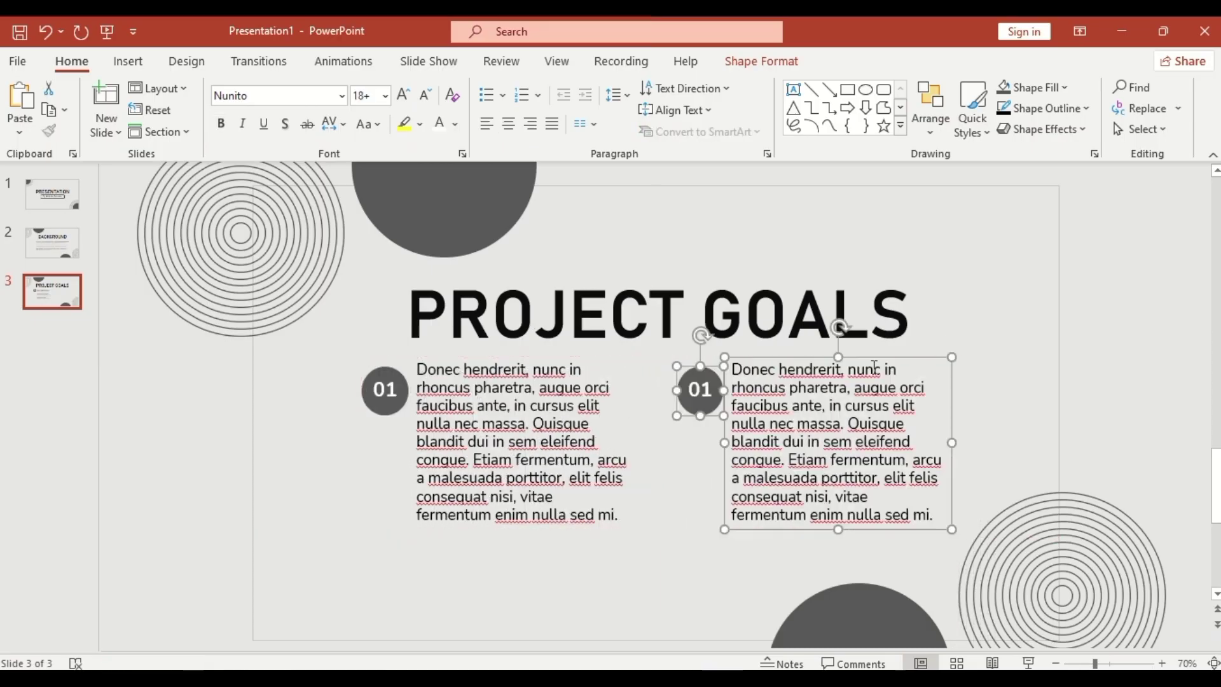
pyautogui.click(713, 387)
pyautogui.press('BackSpace')
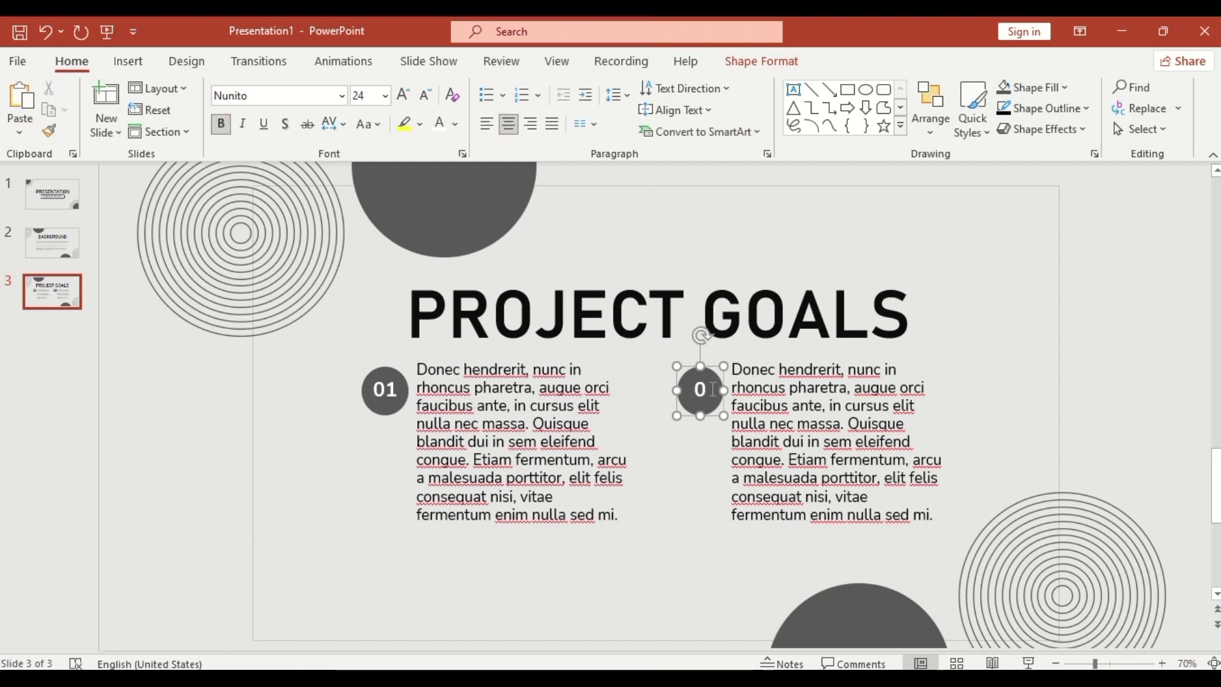
pyautogui.click(1005, 408)
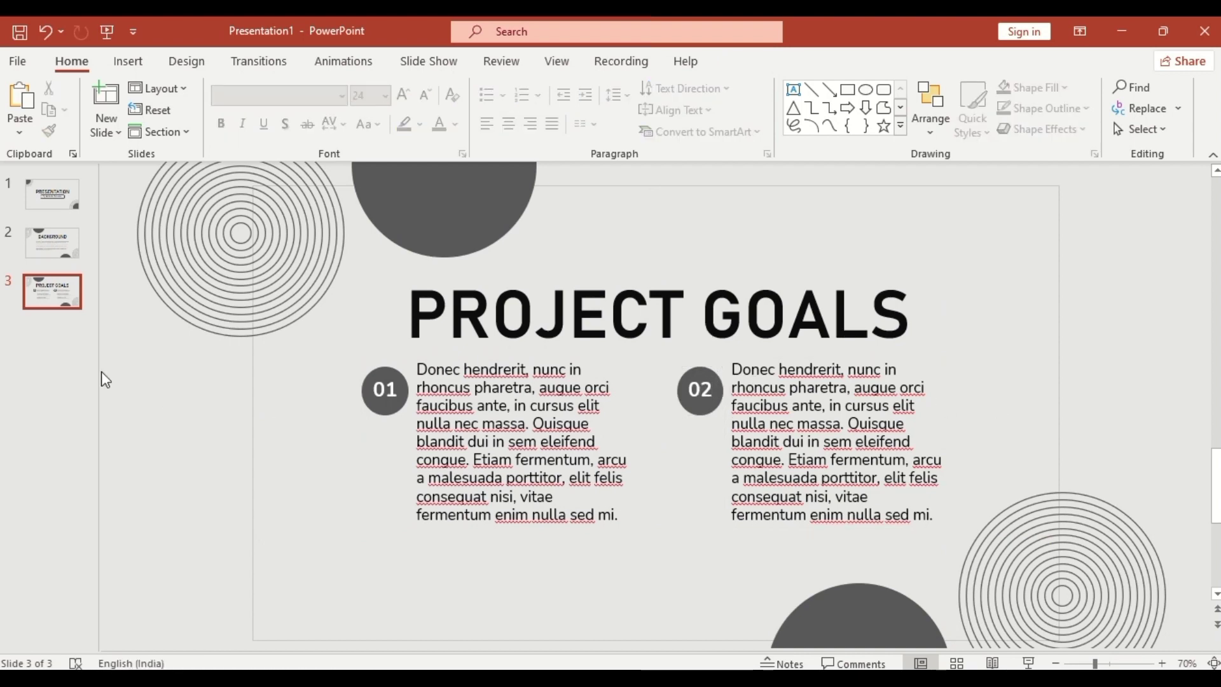
pyautogui.rightClick(55, 294)
pyautogui.click(117, 442)
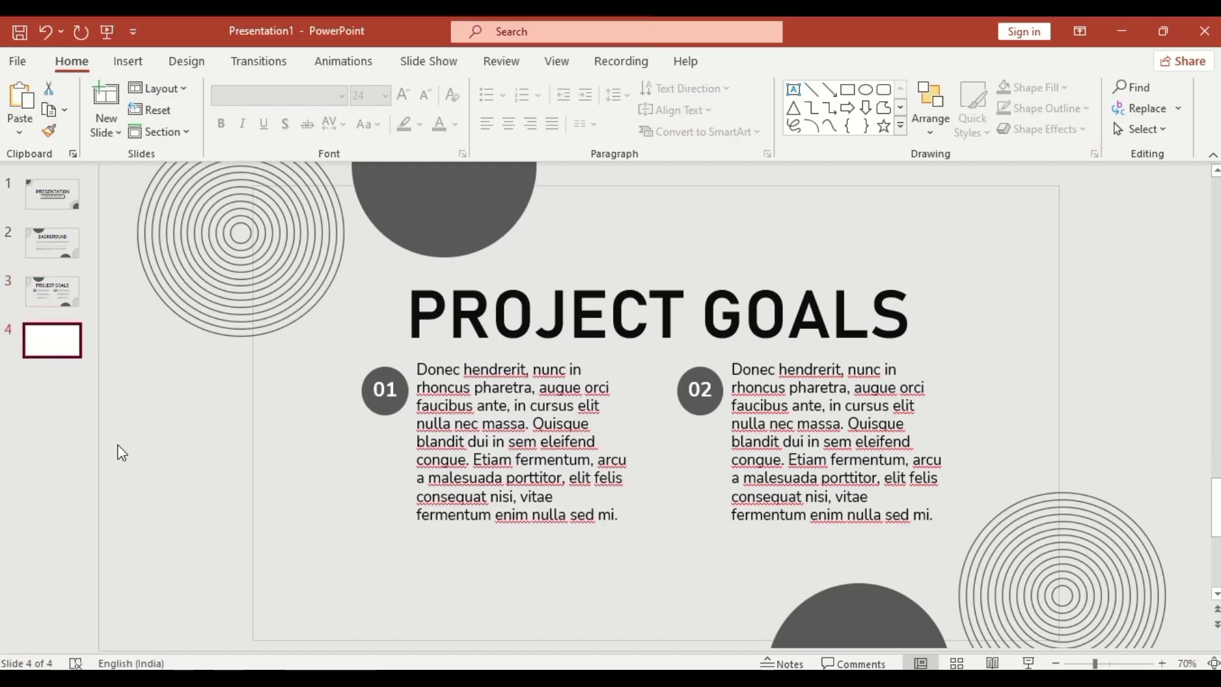
# Retitle slide 4 'SUBJECT 01' and delete the 02 circle and second text block.
pyautogui.click(588, 304)
pyautogui.hotkey('ctrl', 'a')
pyautogui.write('SUBJECT 01')
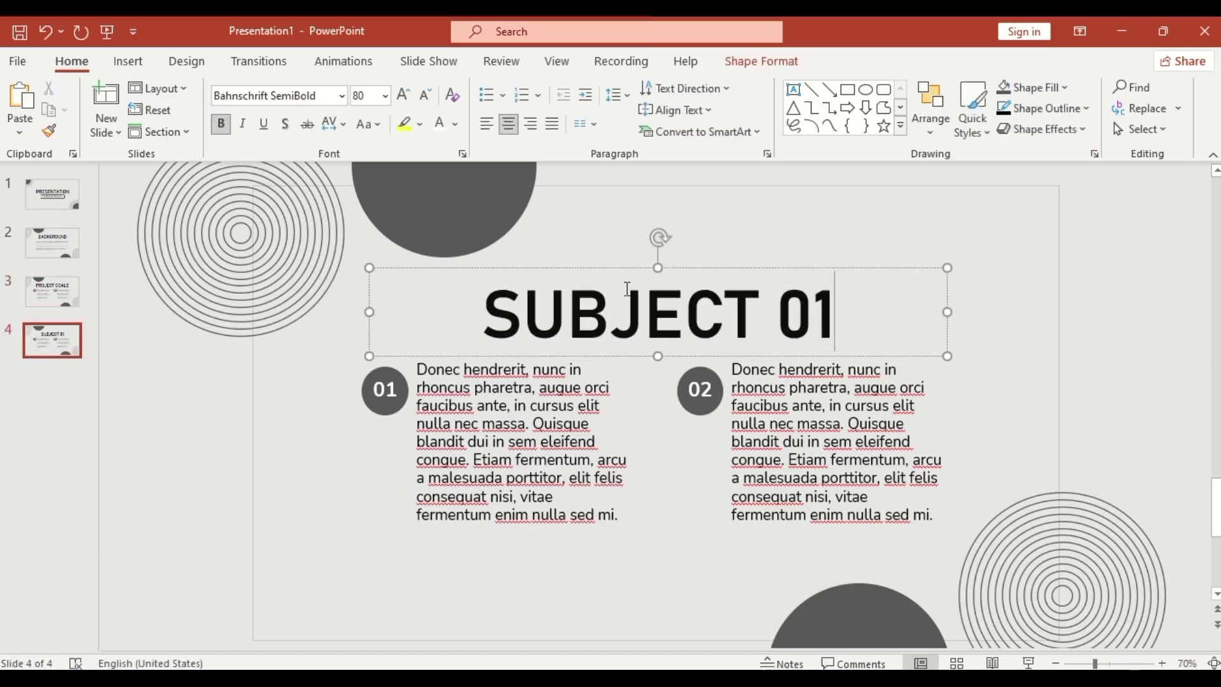
pyautogui.keyDown('shift'); pyautogui.click(708, 414); pyautogui.keyUp('shift')
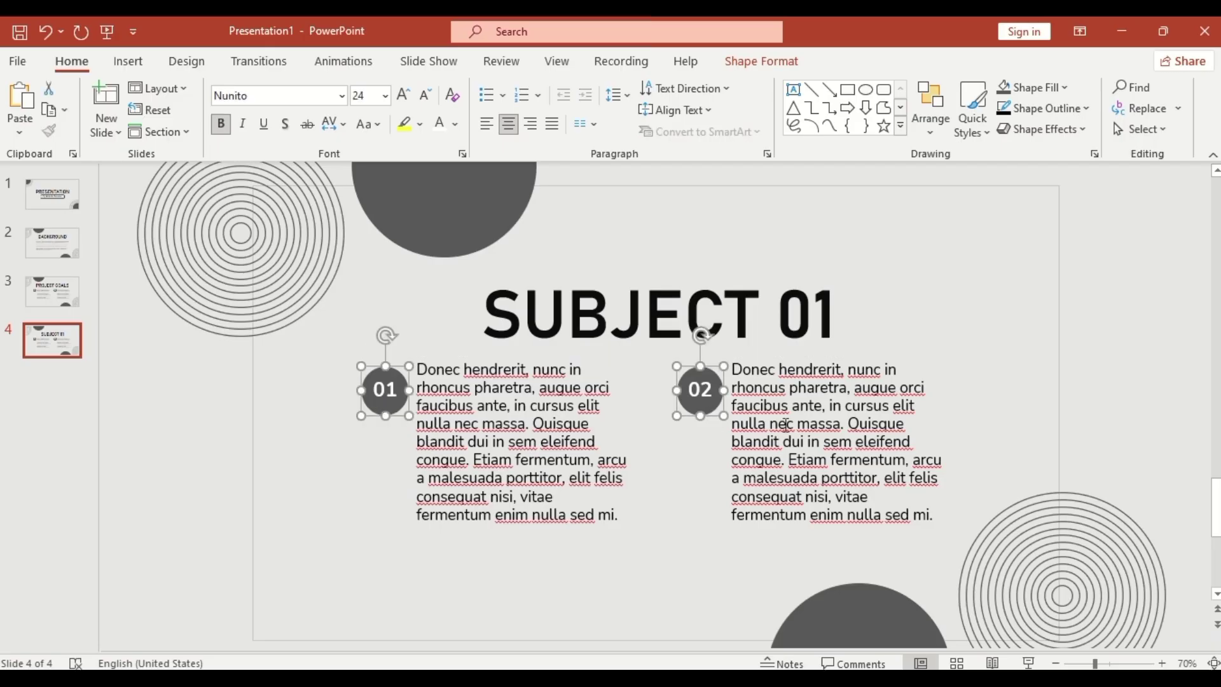
pyautogui.keyDown('shift'); pyautogui.click(728, 420); pyautogui.keyUp('shift')
pyautogui.press('Delete')
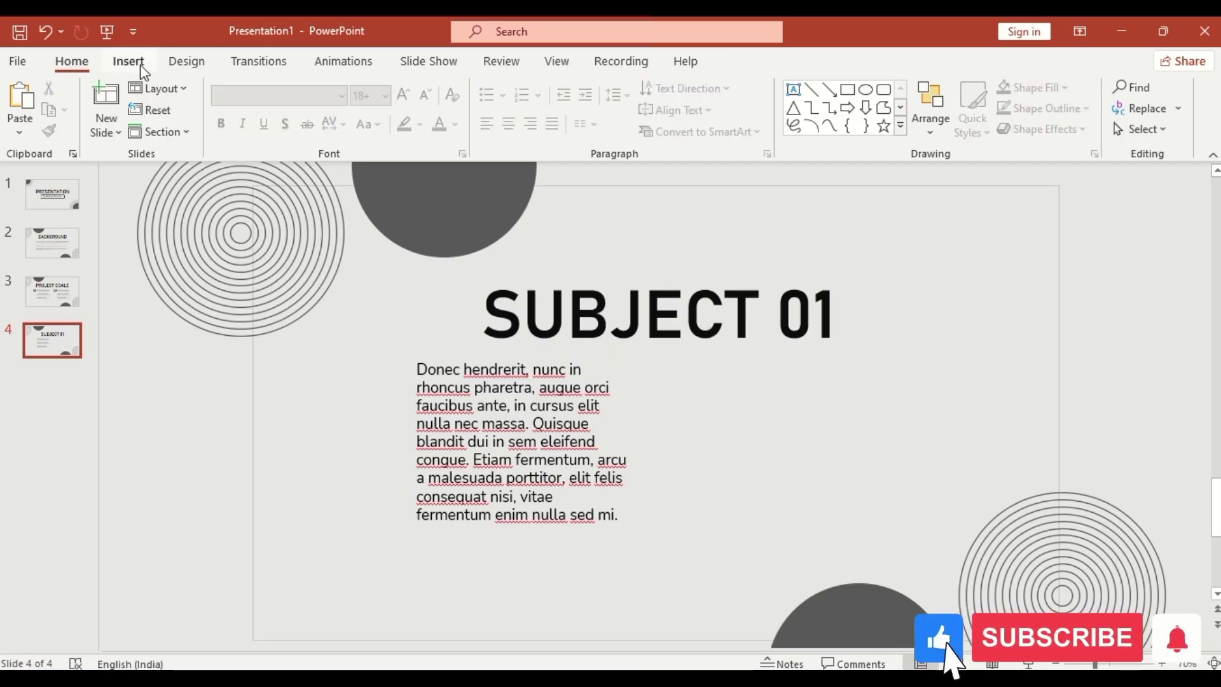
# Insert the desk photo from this device and move it right of the text.
pyautogui.click(128, 61)
pyautogui.click(130, 121)
pyautogui.click(155, 185)
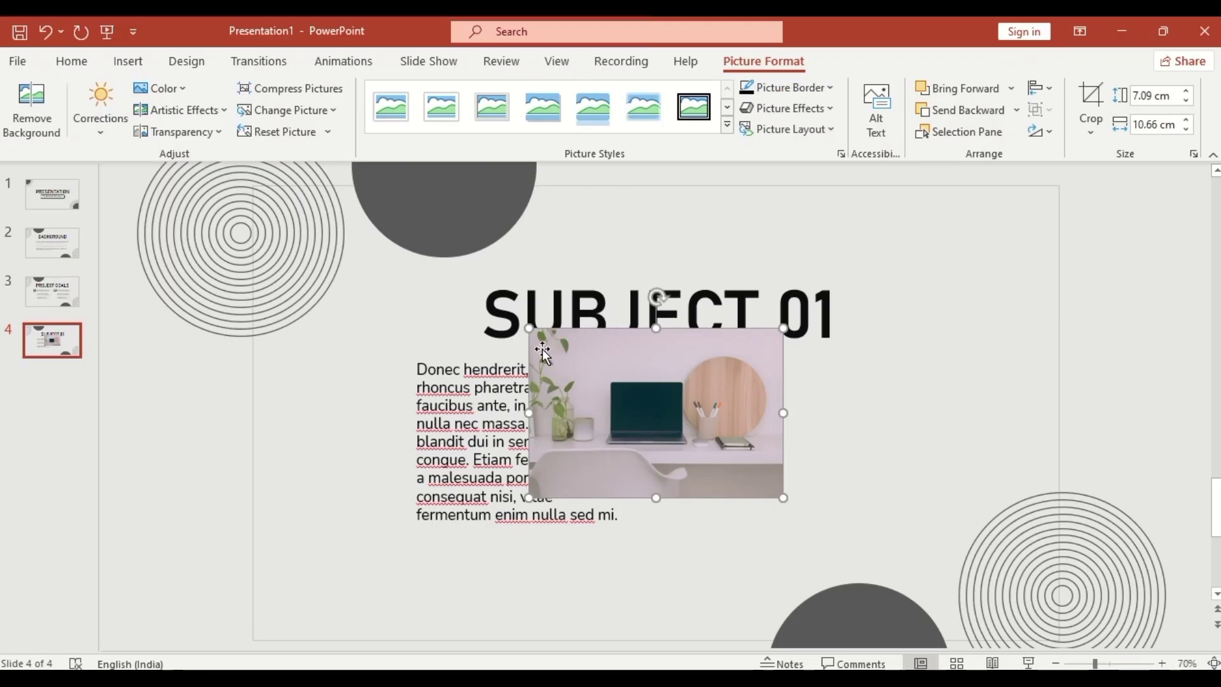
pyautogui.moveTo(542, 349); pyautogui.dragTo(660, 395)
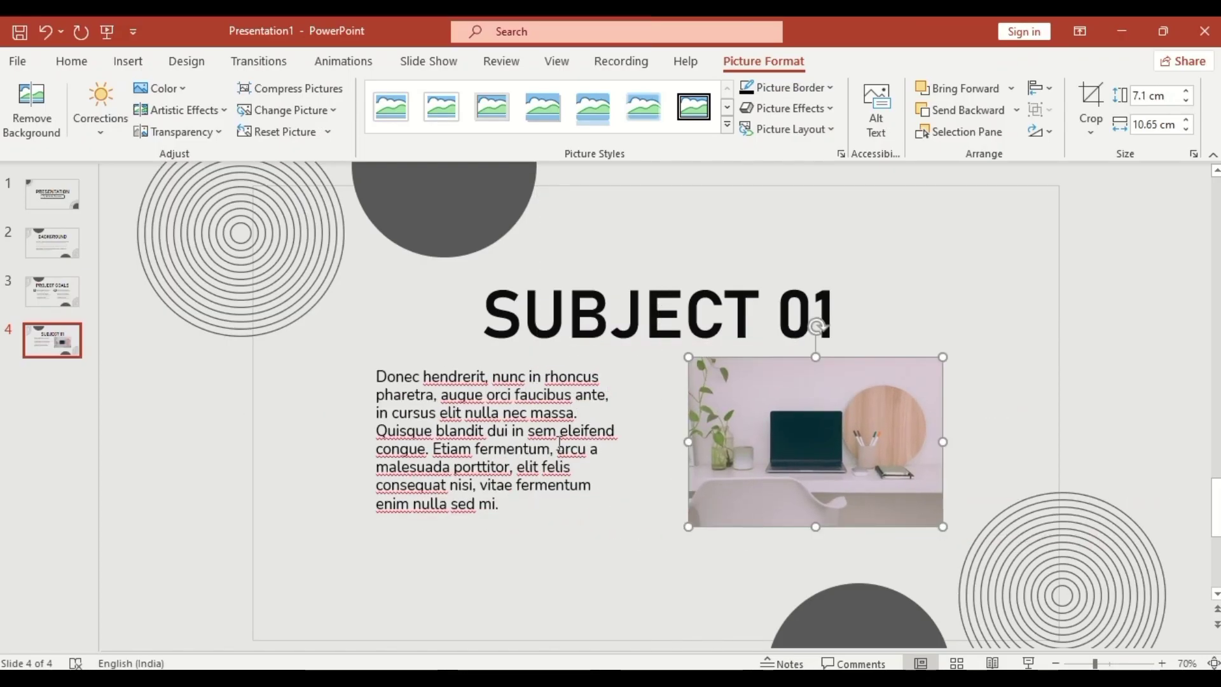
pyautogui.rightClick(53, 341)
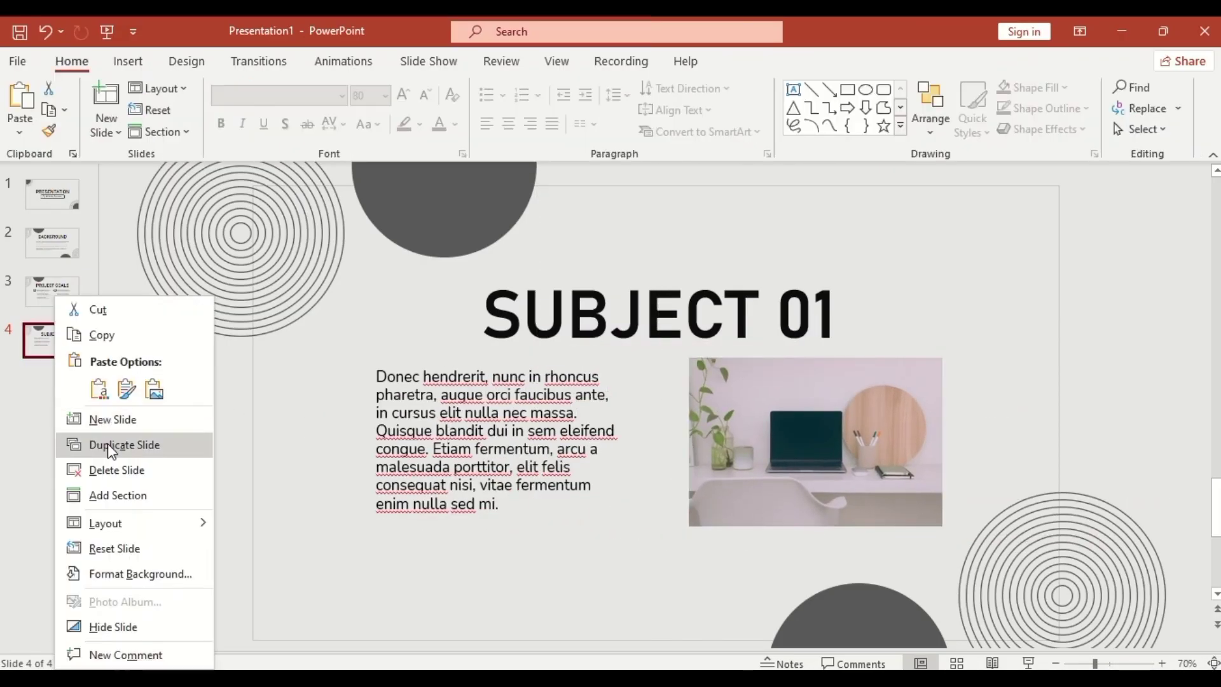
# Duplicate slide 4 as slide 5, move the text right, delete the photo, and retitle it 'SUBJECT 02'.
pyautogui.click(108, 444)
pyautogui.moveTo(393, 367); pyautogui.dragTo(712, 376)
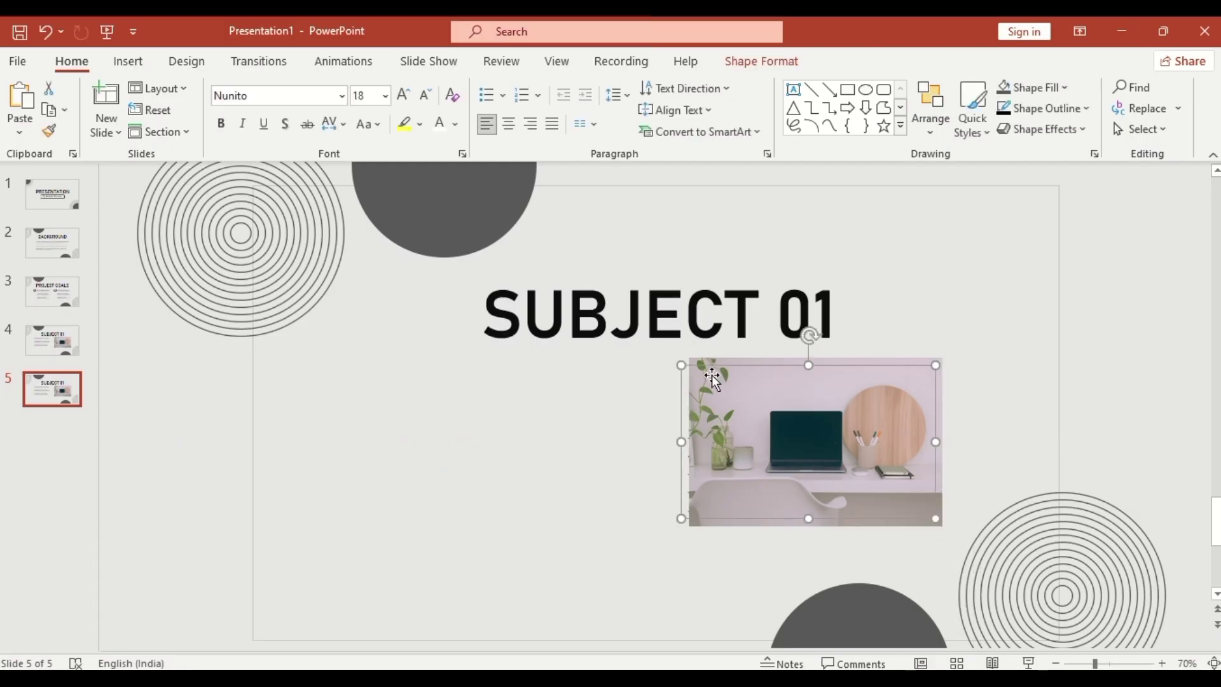
pyautogui.click(837, 359)
pyautogui.press('Delete')
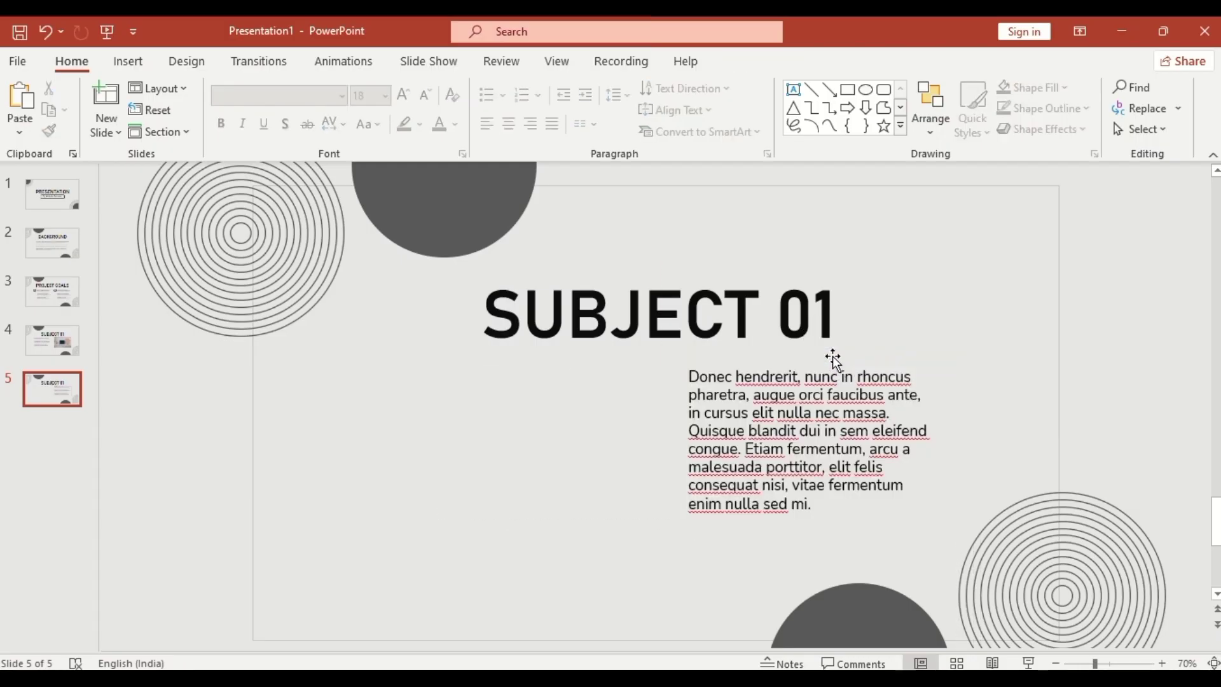
pyautogui.click(831, 310)
pyautogui.press('BackSpace')
pyautogui.write('2')
# Insert a 100% Stacked Line with Markers chart, then shrink it and place it on the left.
pyautogui.click(141, 63)
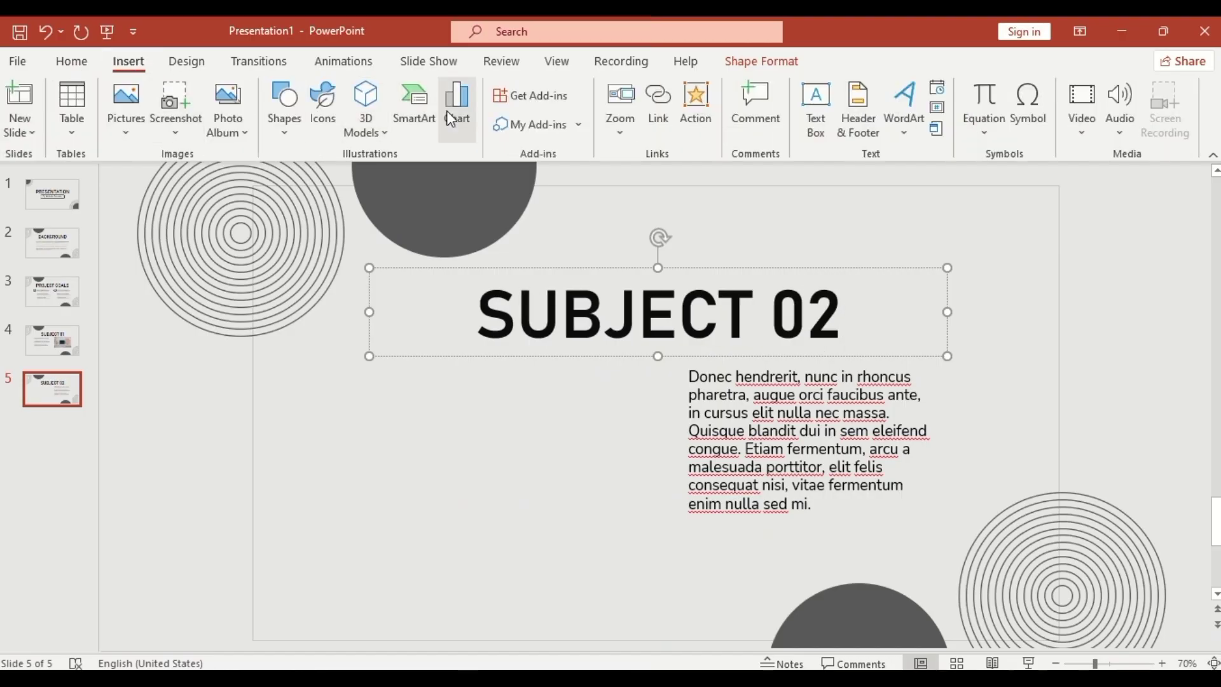
pyautogui.click(446, 110)
pyautogui.click(413, 210)
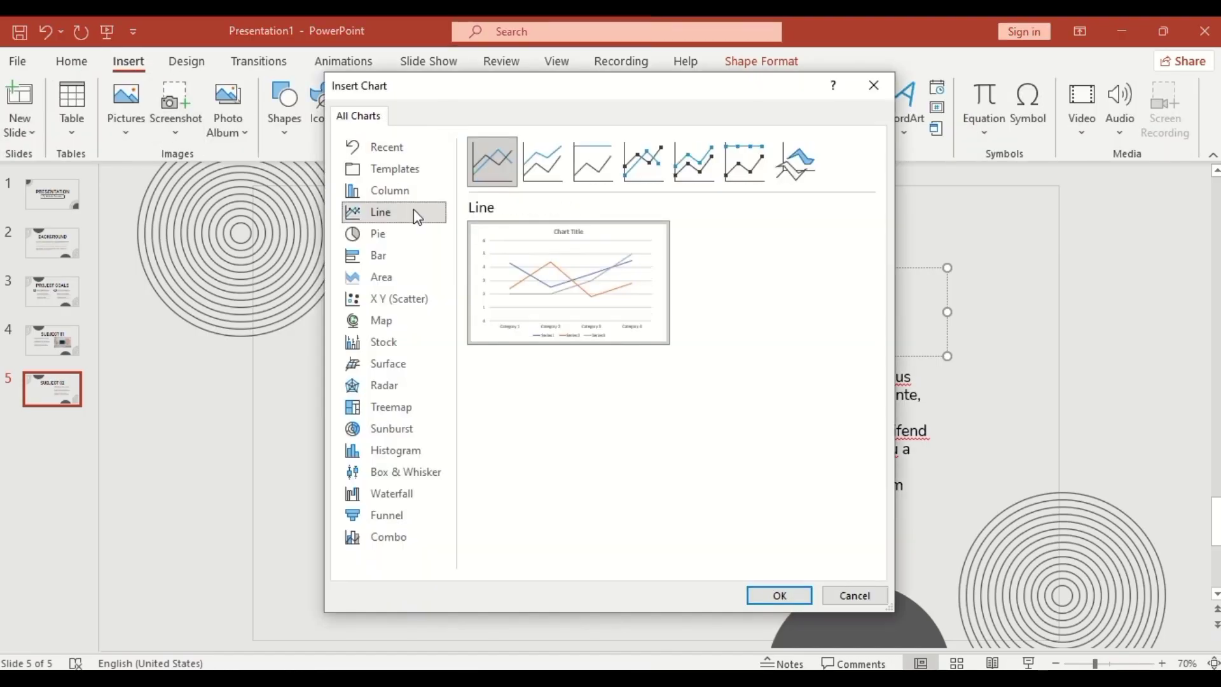
pyautogui.click(587, 169)
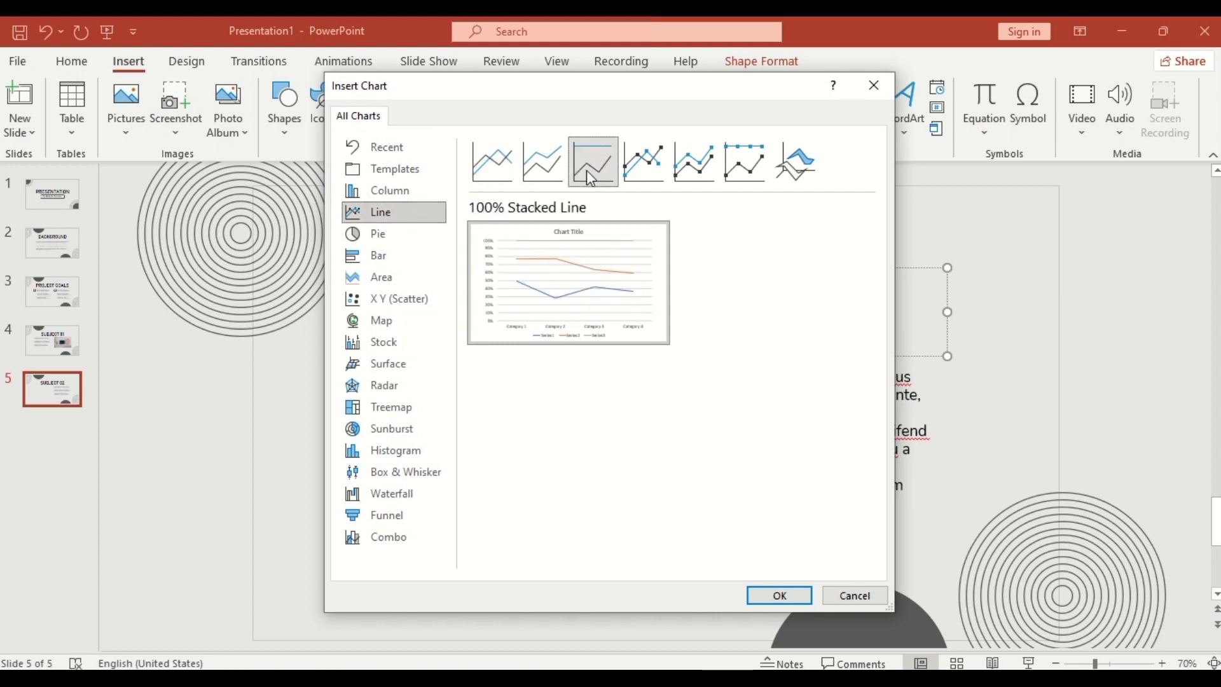
pyautogui.click(740, 173)
pyautogui.click(788, 594)
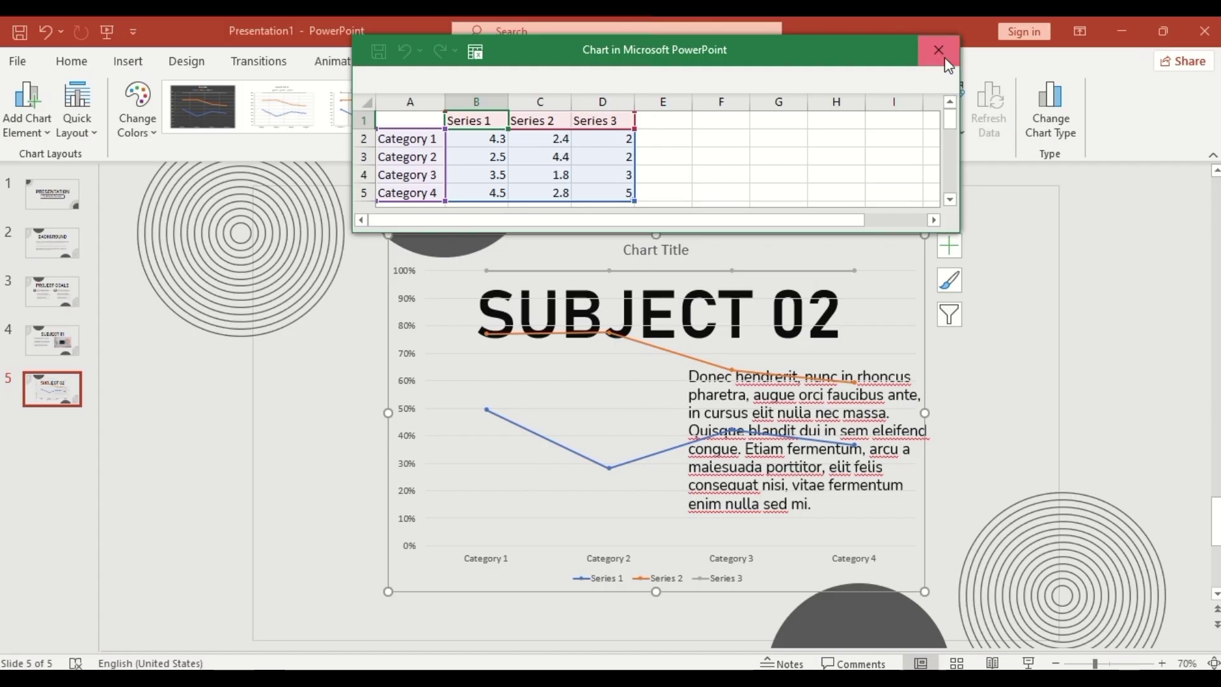
pyautogui.click(944, 58)
pyautogui.moveTo(923, 593); pyautogui.dragTo(563, 612)
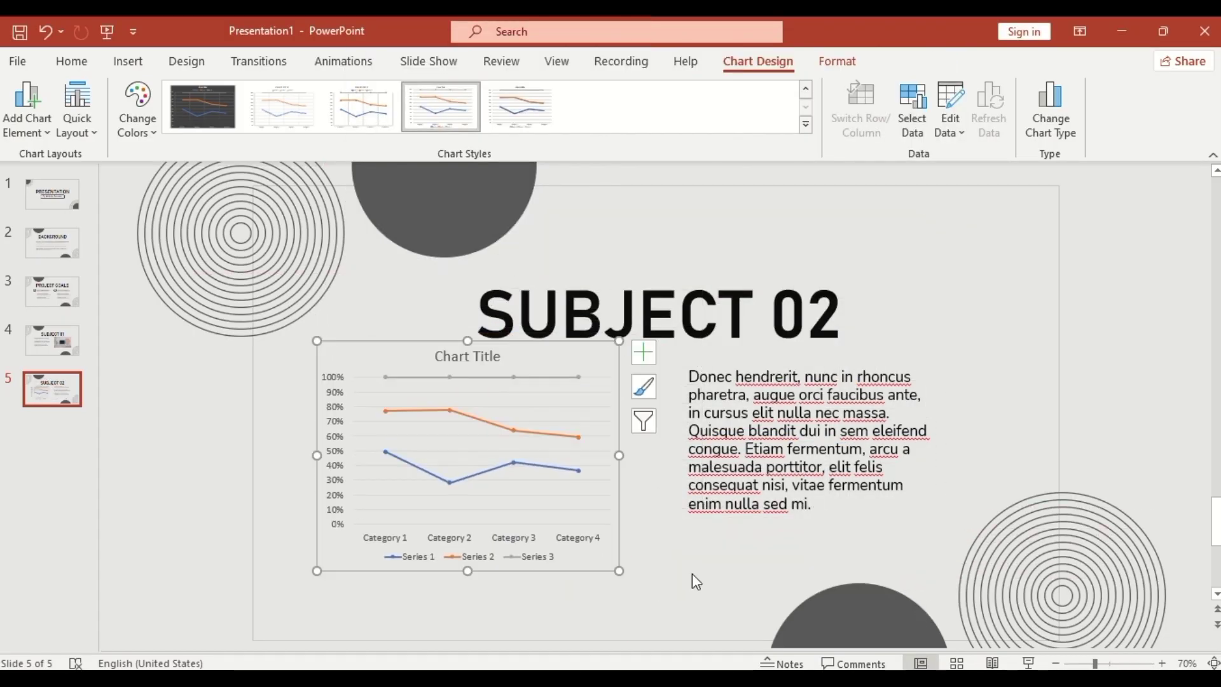
pyautogui.click(691, 573)
pyautogui.rightClick(53, 389)
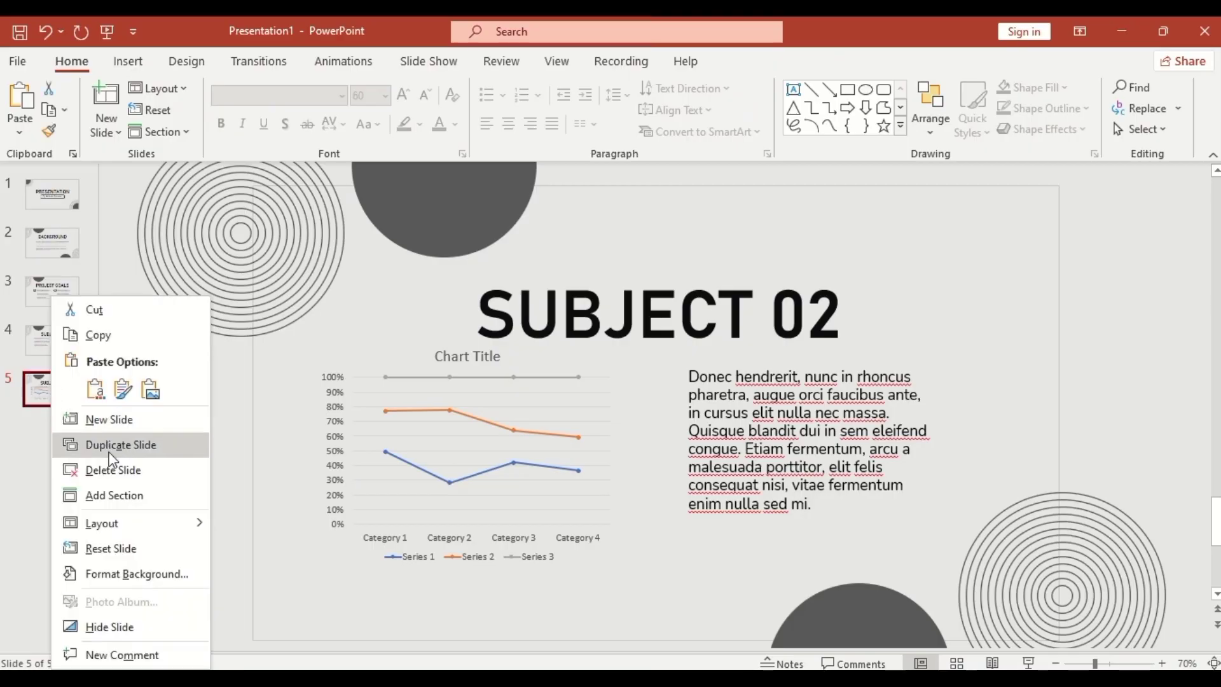
# Duplicate slide 5 as slide 6, delete the chart, and retitle it 'SUBJECT 03'.
pyautogui.click(109, 403)
pyautogui.click(417, 343)
pyautogui.press('Delete')
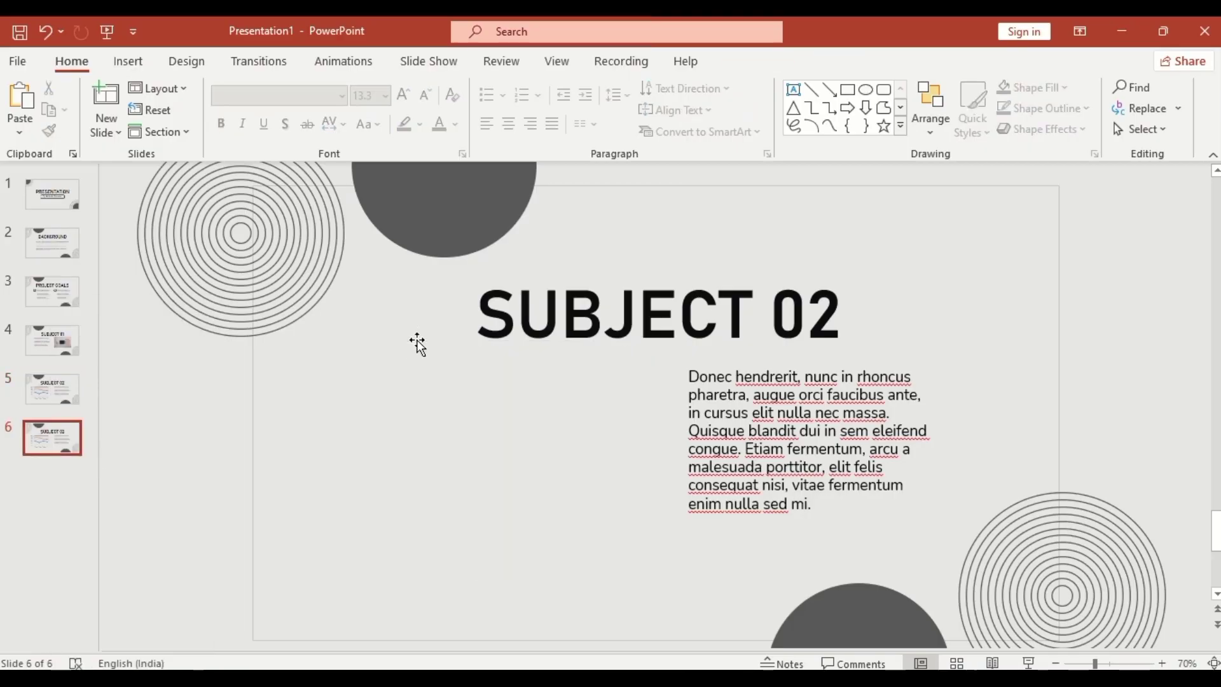
pyautogui.click(836, 311)
pyautogui.press('BackSpace')
pyautogui.write('3')
# Draw a rounded square with a 3 pt outline and no fill, with a text box inside.
pyautogui.click(883, 89)
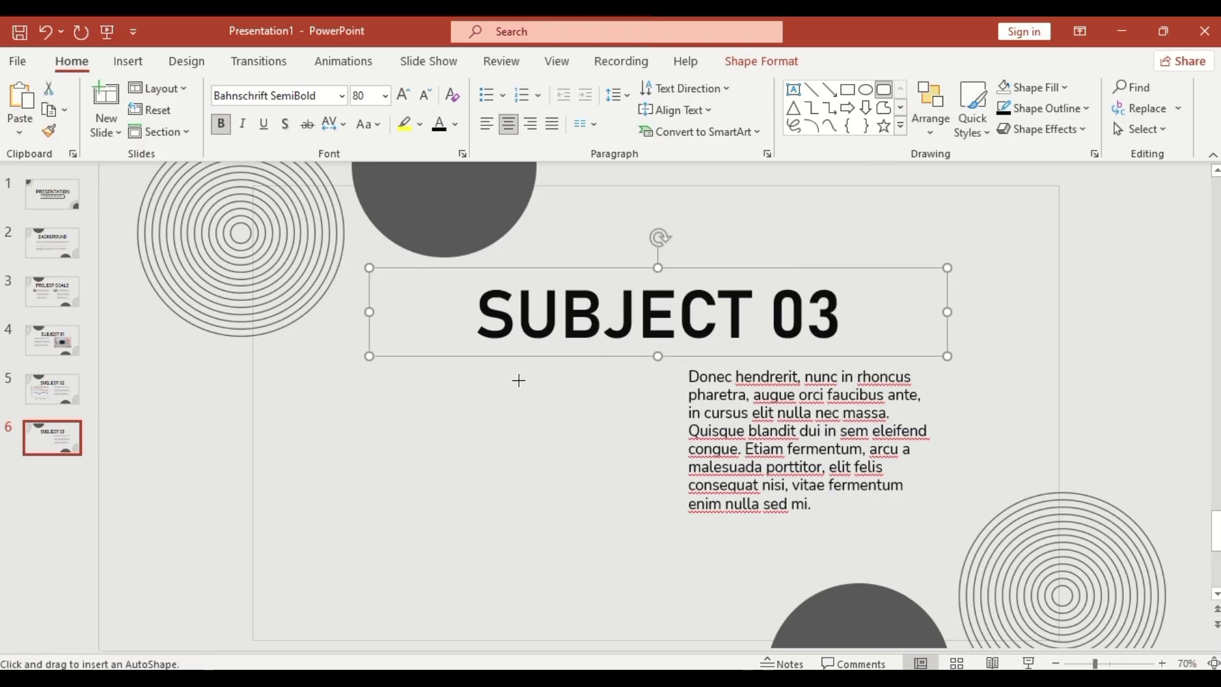
pyautogui.moveTo(390, 373); pyautogui.dragTo(476, 469)
pyautogui.moveTo(405, 373); pyautogui.dragTo(402, 376)
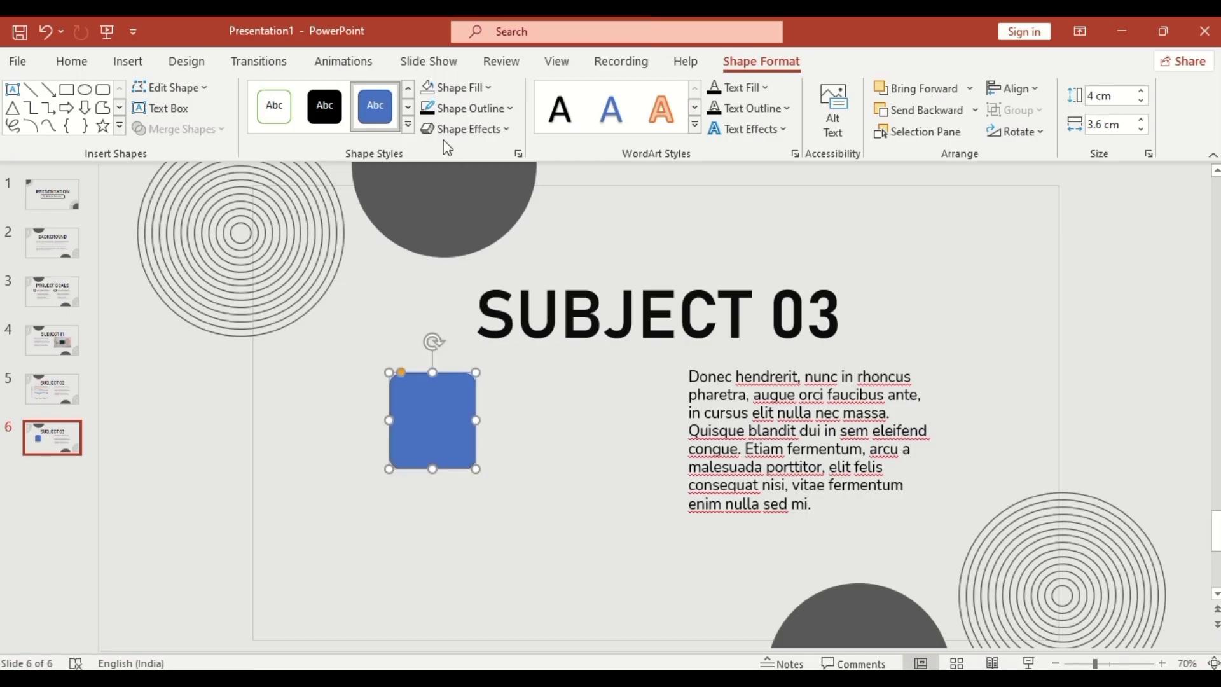
pyautogui.click(511, 109)
pyautogui.moveTo(512, 436)
pyautogui.click(626, 574)
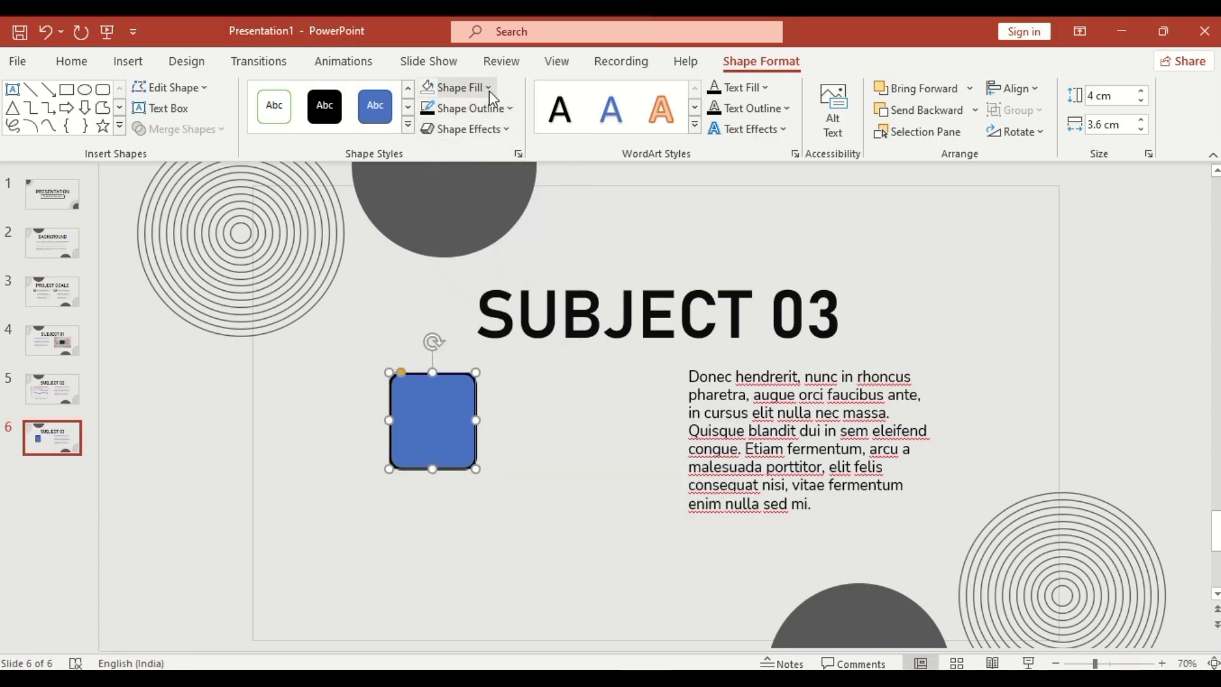
pyautogui.click(489, 89)
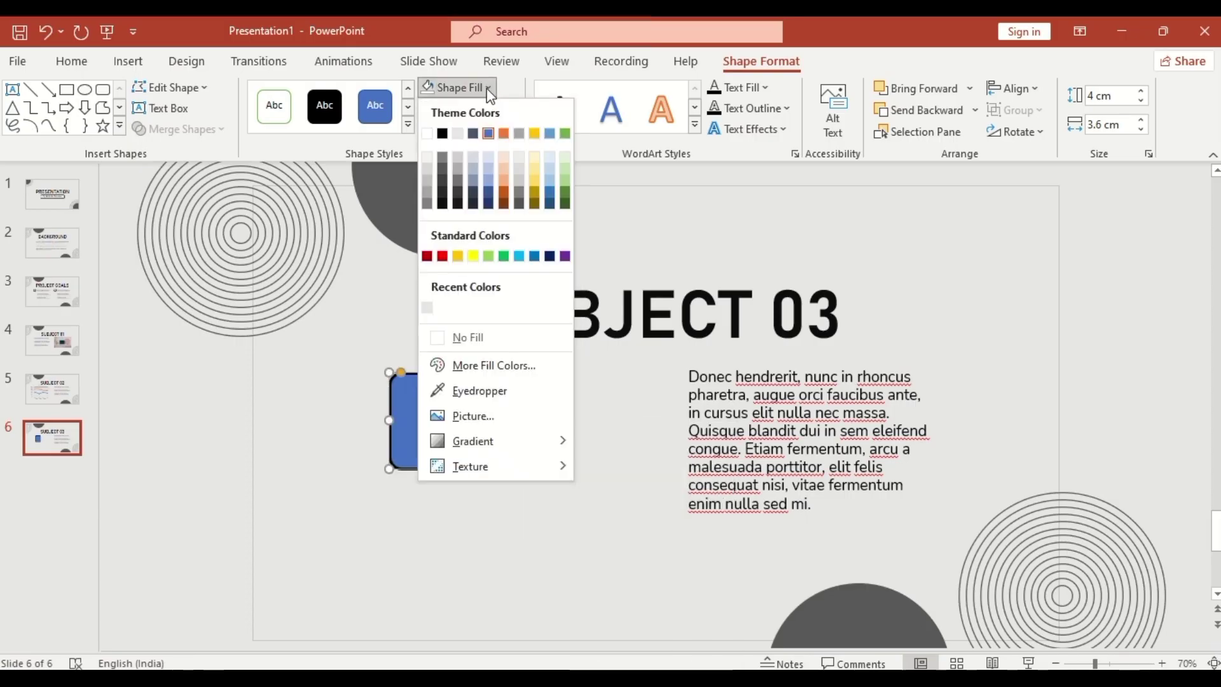
pyautogui.click(462, 339)
pyautogui.click(12, 89)
pyautogui.moveTo(391, 400); pyautogui.dragTo(474, 445)
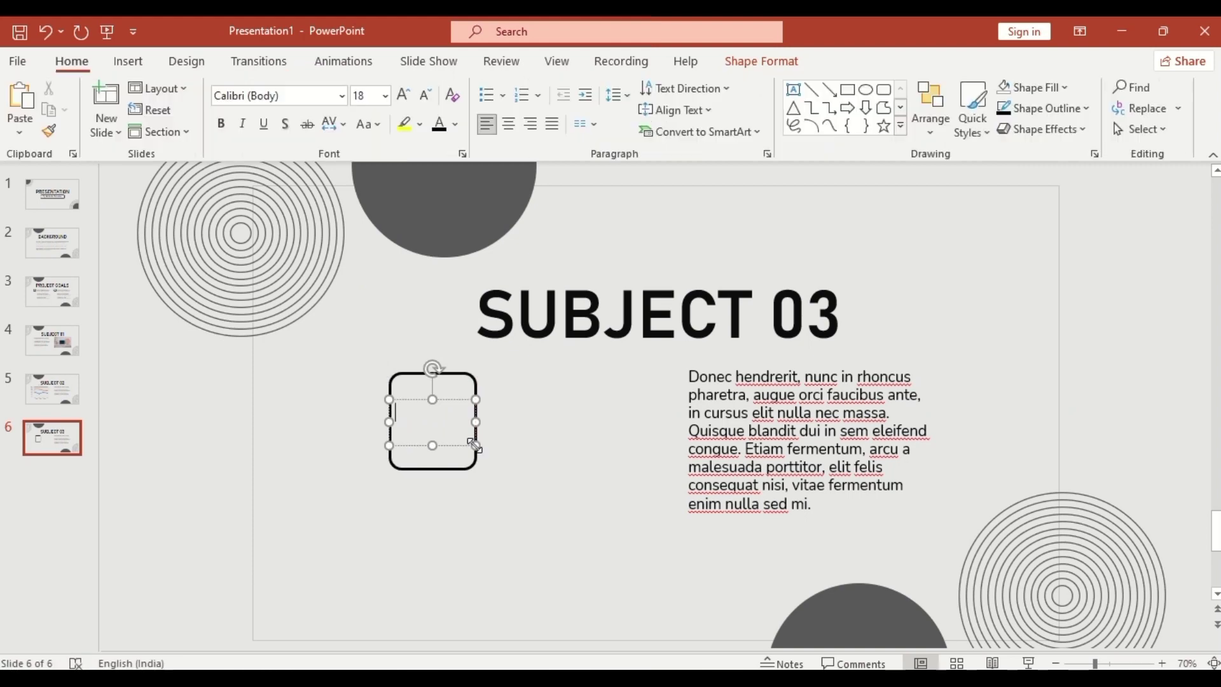
# Make the 01 text centred, Arial Black, 48 pt.
pyautogui.click(508, 125)
pyautogui.click(341, 95)
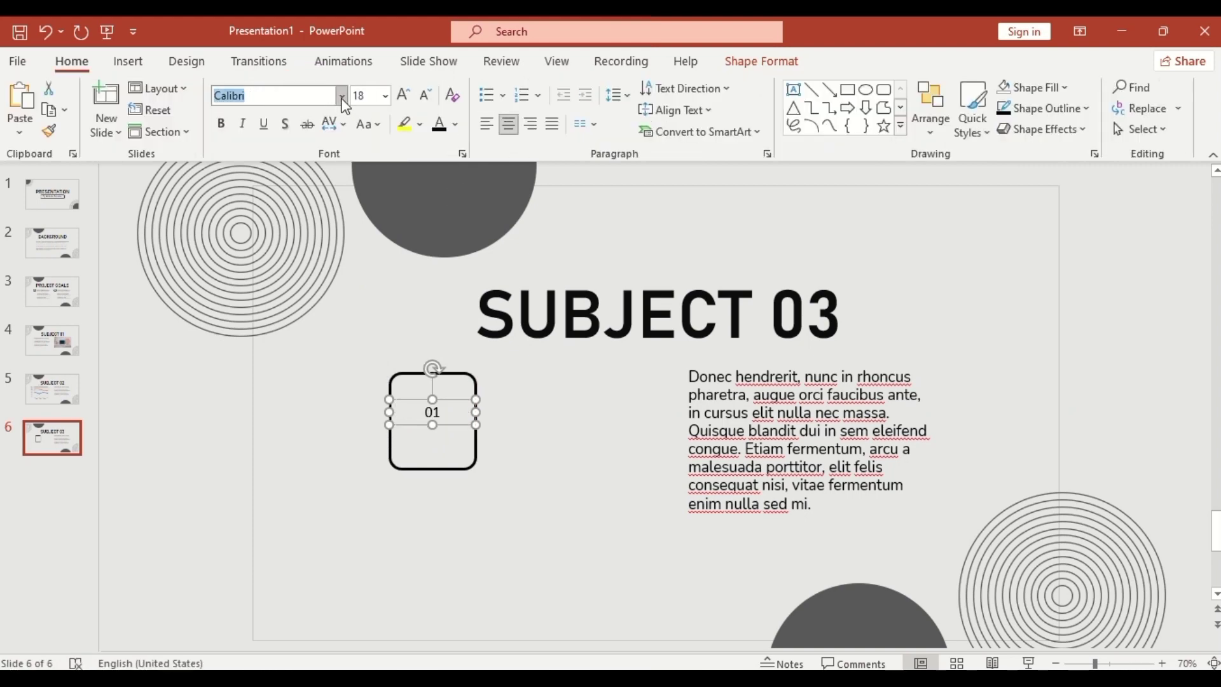
pyautogui.click(327, 221)
pyautogui.click(405, 95)
pyautogui.click(405, 95)
pyautogui.click(405, 95)
pyautogui.click(404, 95)
pyautogui.click(405, 95)
pyautogui.click(405, 95)
pyautogui.click(405, 95)
pyautogui.click(405, 95)
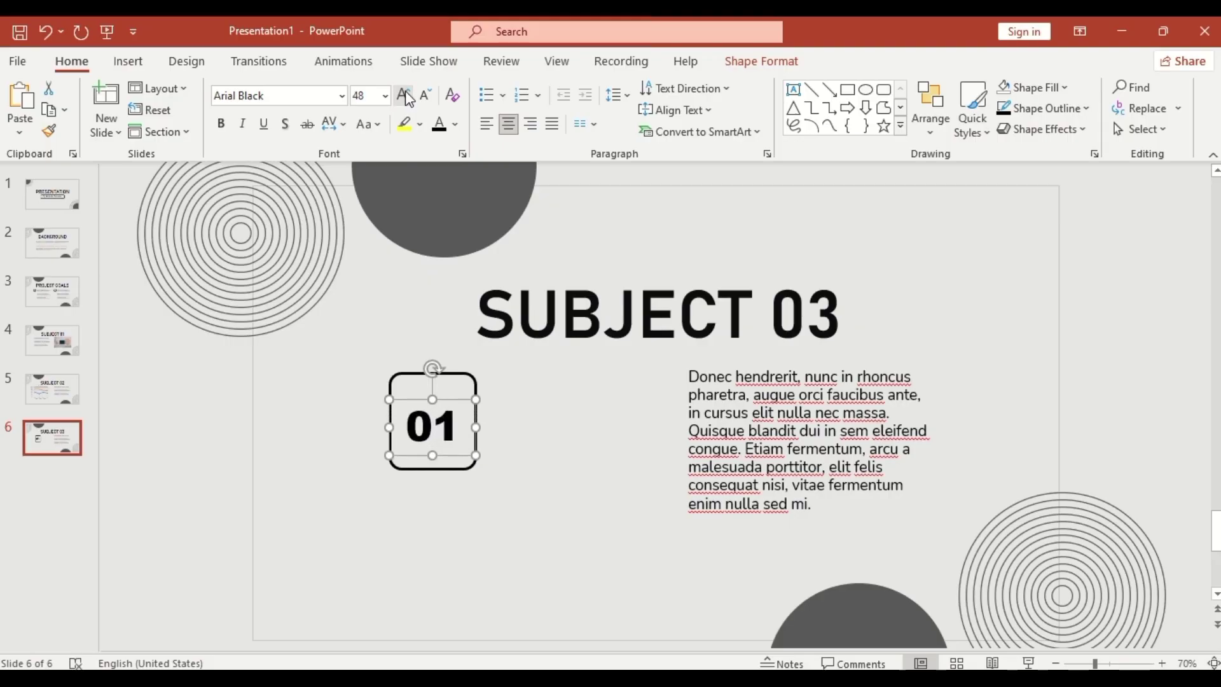
# Align the 01 text to the middle of its rounded square and group them.
pyautogui.keyDown('shift'); pyautogui.click(461, 381); pyautogui.keyUp('shift')
pyautogui.click(931, 127)
pyautogui.moveTo(1002, 421)
pyautogui.click(1101, 520)
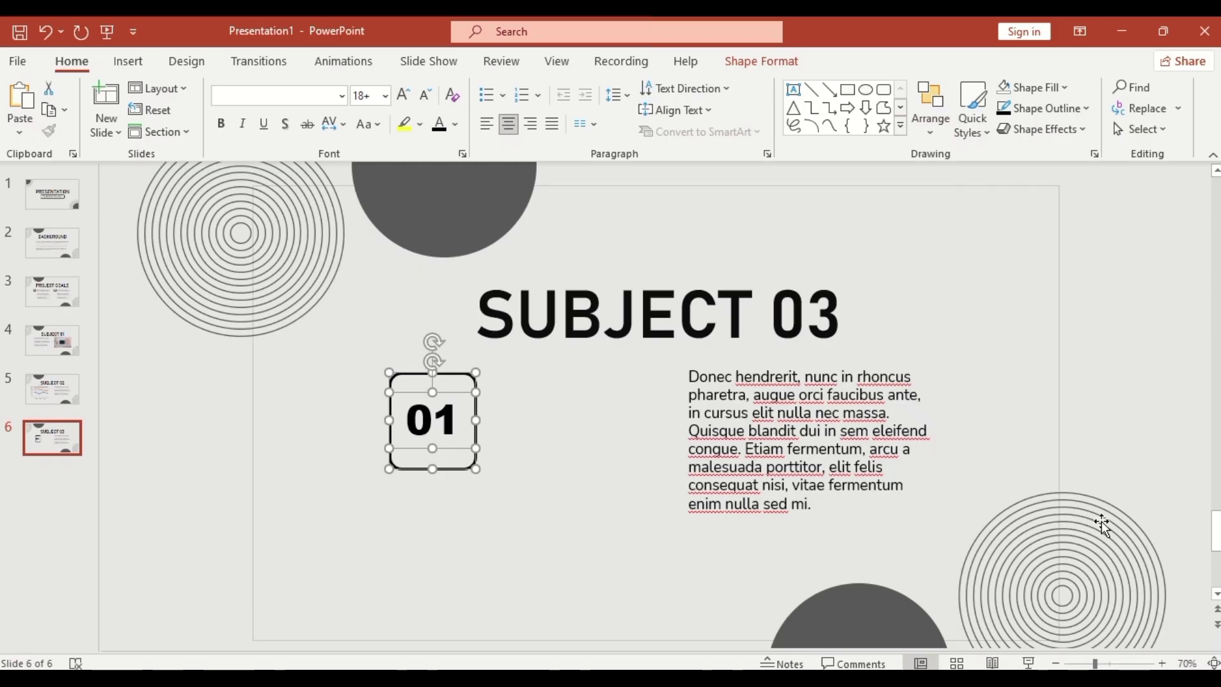
pyautogui.click(928, 129)
pyautogui.click(979, 314)
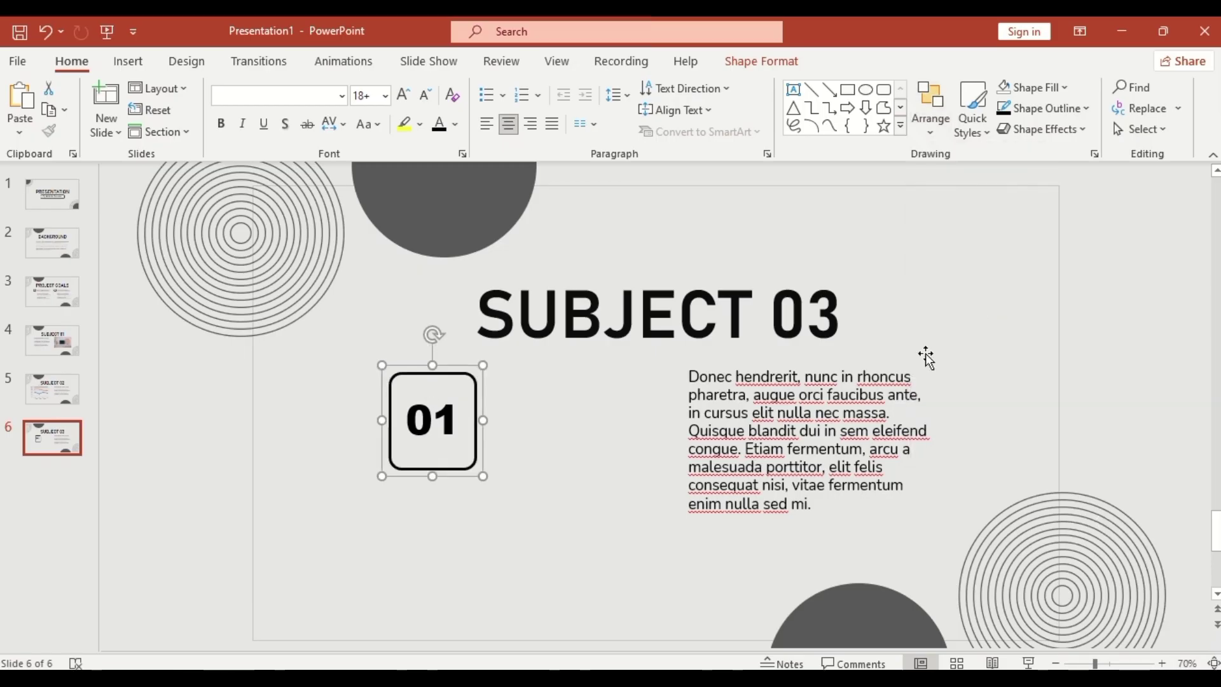
# Move the description text box next to the 01 box and widen it to the right.
pyautogui.click(873, 396)
pyautogui.moveTo(881, 368); pyautogui.dragTo(711, 368)
pyautogui.moveTo(763, 435); pyautogui.dragTo(996, 413)
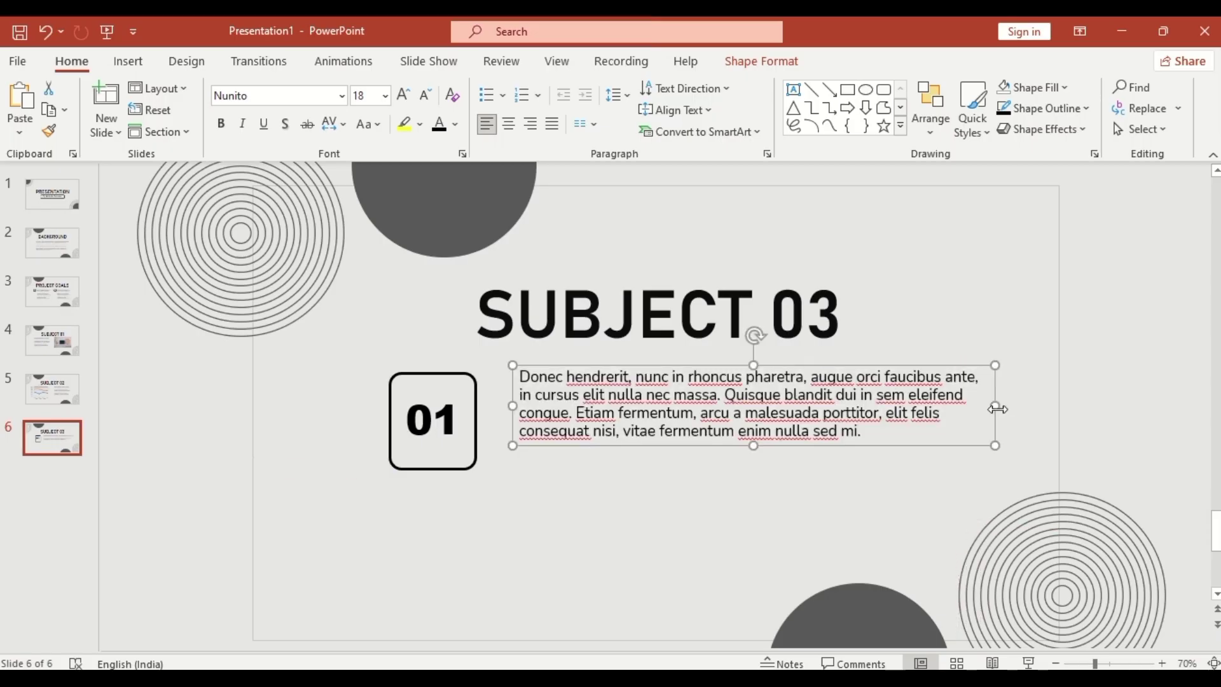
pyautogui.keyDown('shift'); pyautogui.click(475, 425); pyautogui.keyUp('shift')
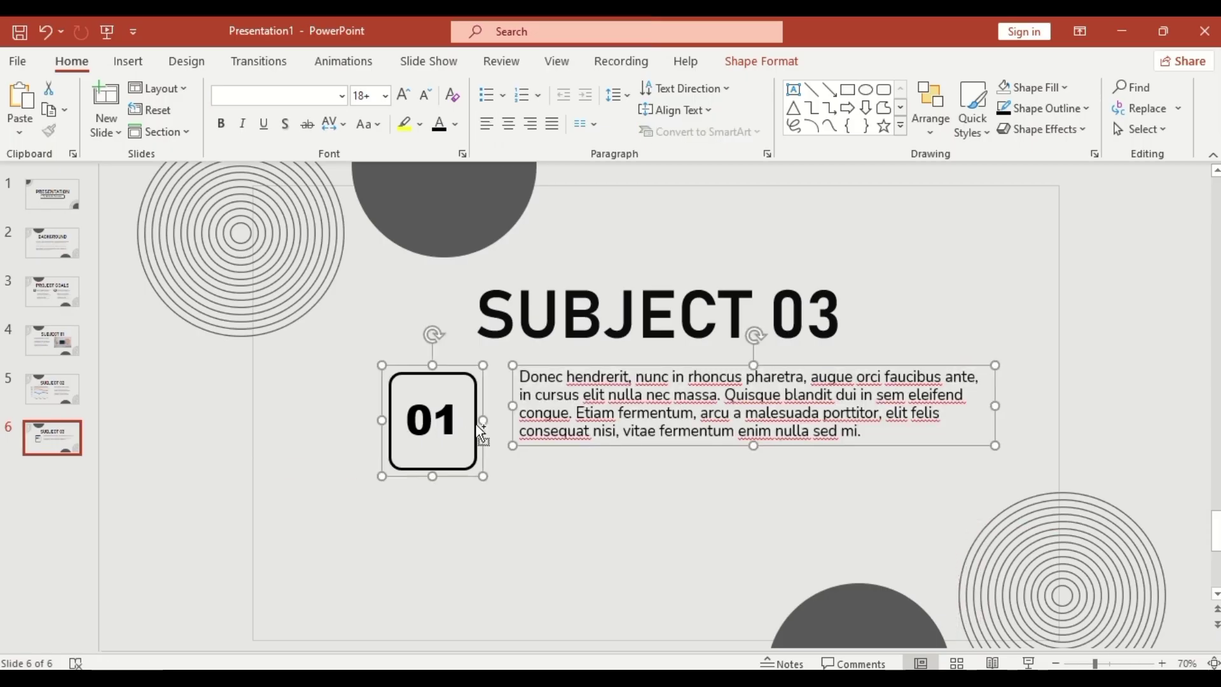
pyautogui.click(929, 134)
# Align the text with the 01 box, then draw a 3 pt unfilled rectangle over it.
pyautogui.moveTo(992, 420)
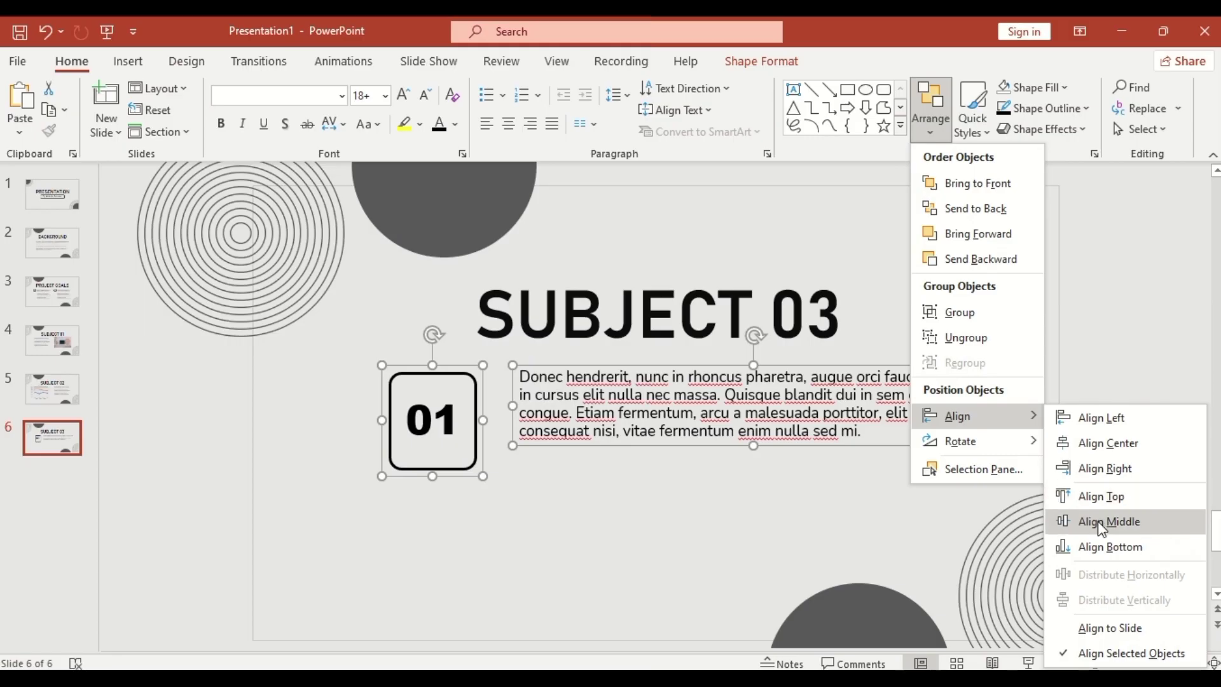
pyautogui.click(1097, 520)
pyautogui.moveTo(496, 369)
pyautogui.mouseDown()
pyautogui.moveTo(565, 464)
pyautogui.moveTo(997, 465)
pyautogui.mouseUp()
pyautogui.moveTo(513, 370); pyautogui.dragTo(500, 371)
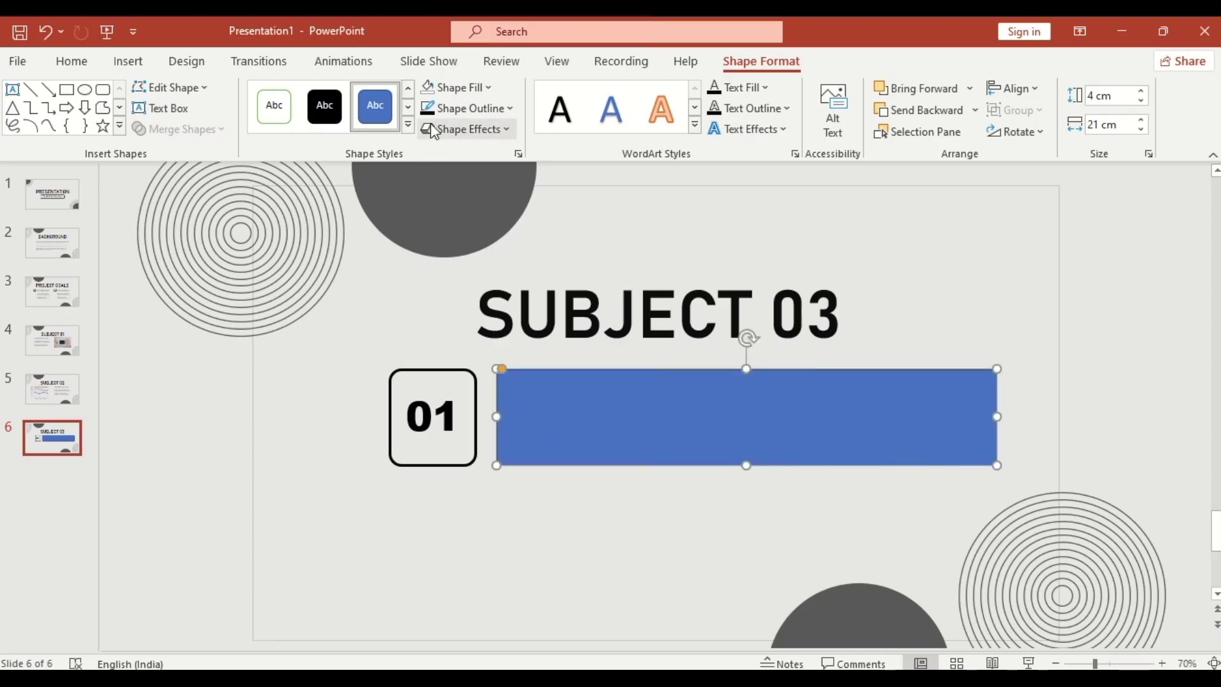
pyautogui.click(509, 109)
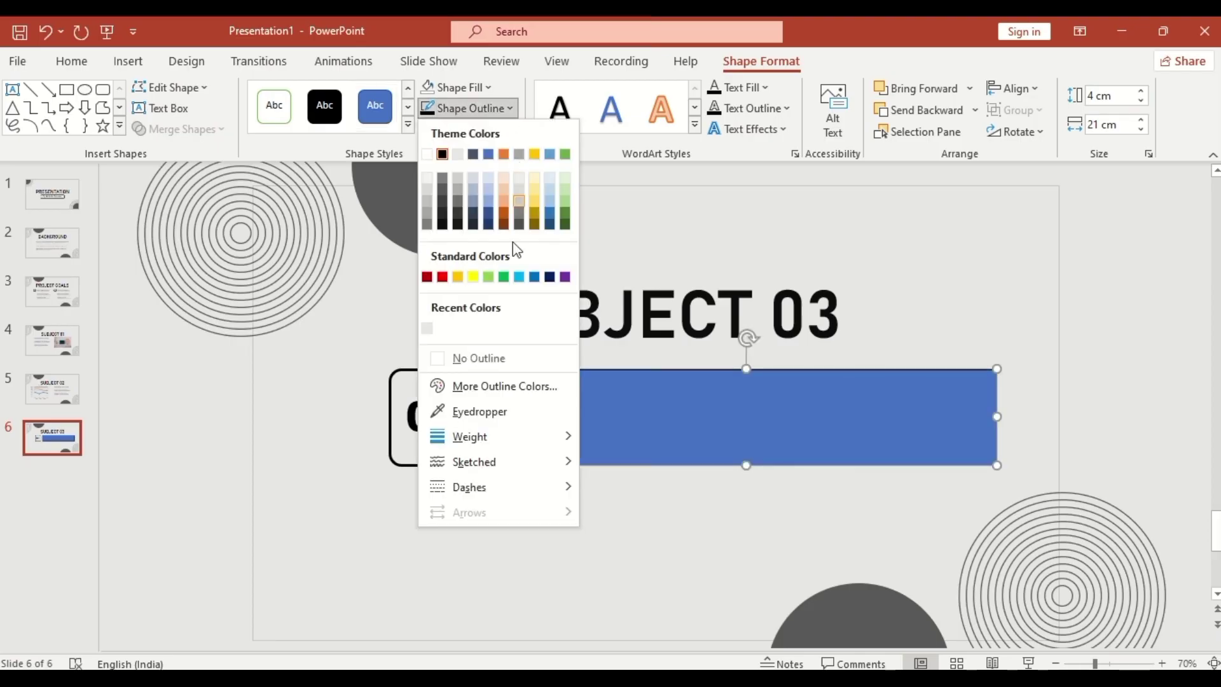
pyautogui.moveTo(520, 433)
pyautogui.click(649, 576)
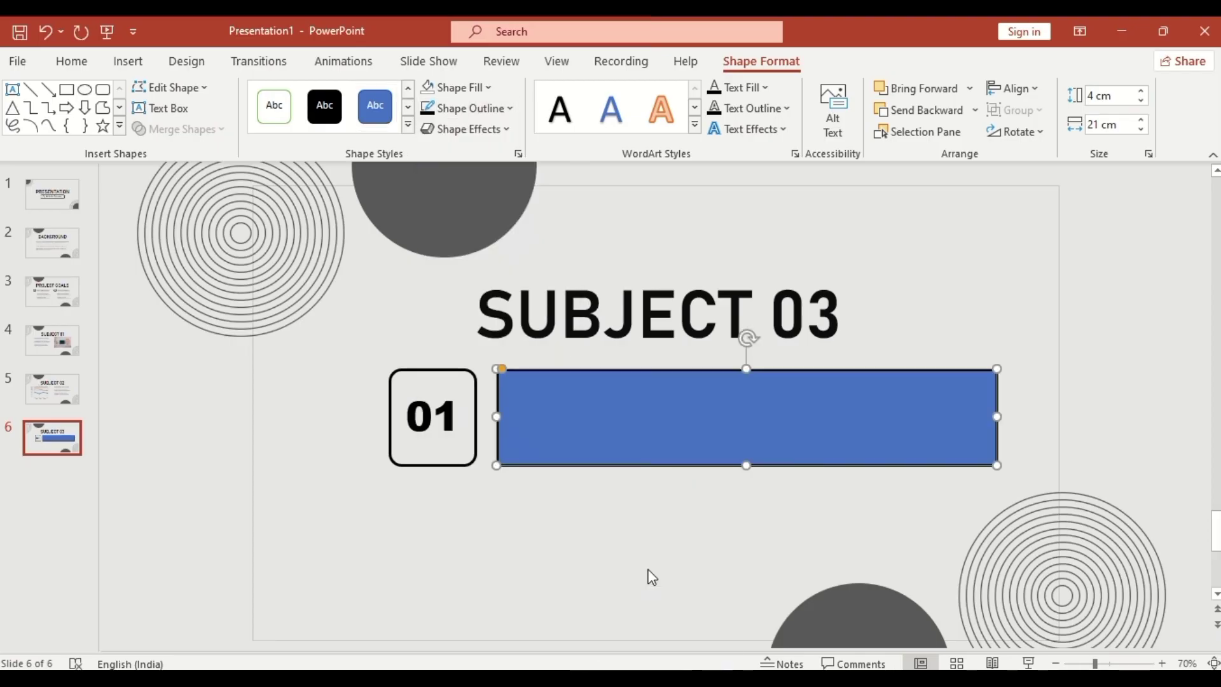
pyautogui.click(487, 89)
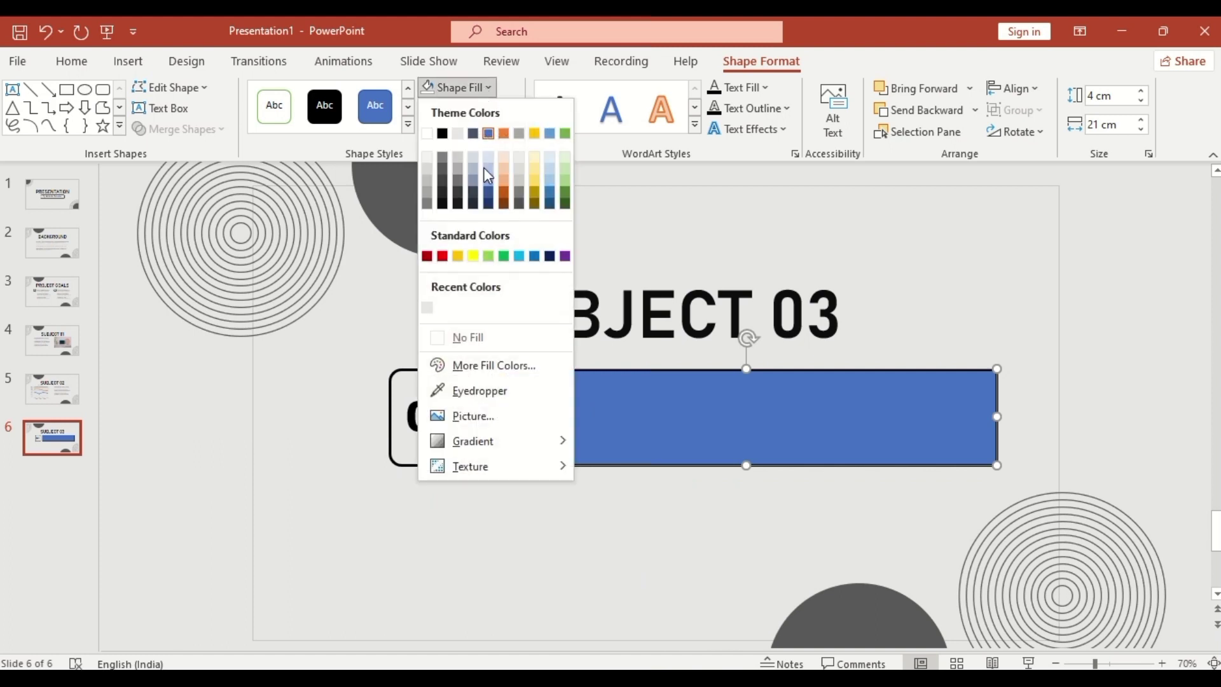
pyautogui.click(487, 337)
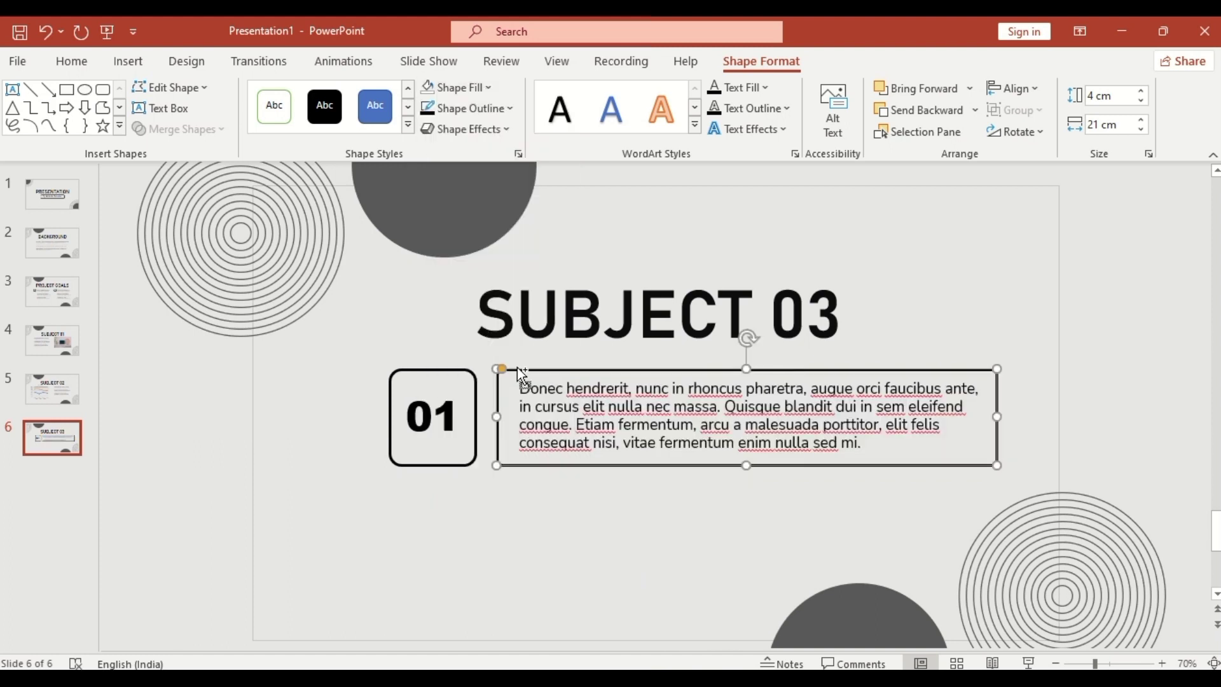
# Centre the text within the rectangle, group them, and nudge the row up and left.
pyautogui.keyDown('shift'); pyautogui.click(621, 425); pyautogui.keyUp('shift')
pyautogui.click(1010, 89)
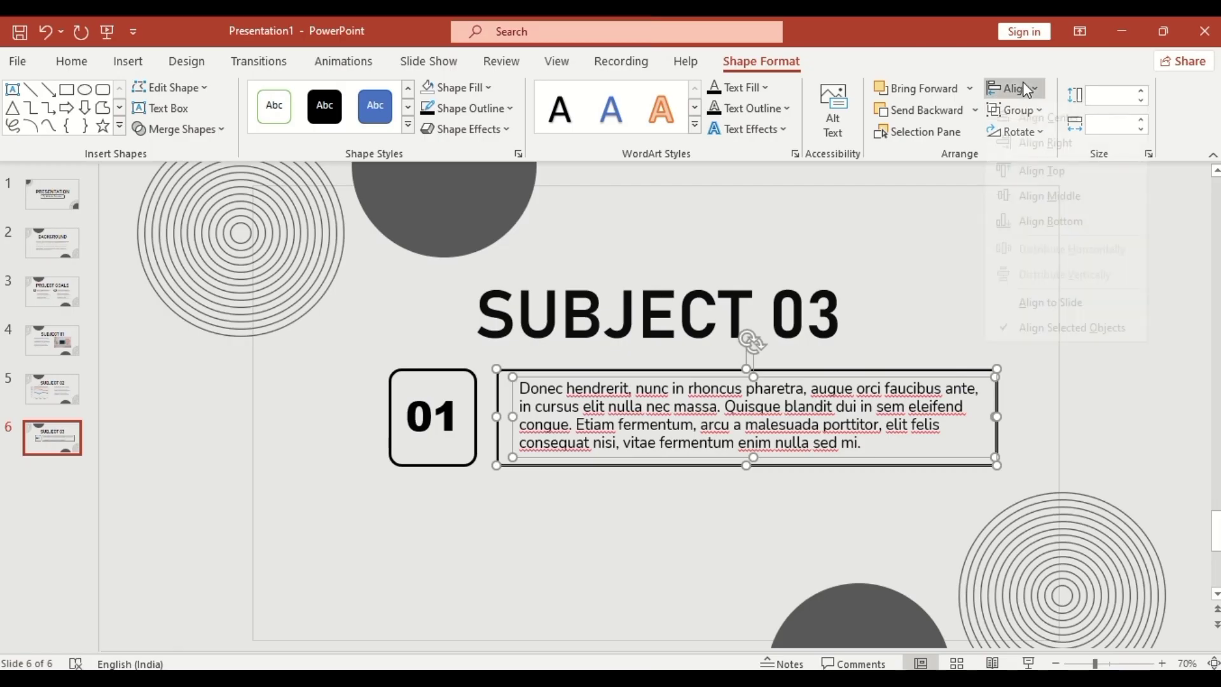
pyautogui.click(1036, 135)
pyautogui.click(1031, 94)
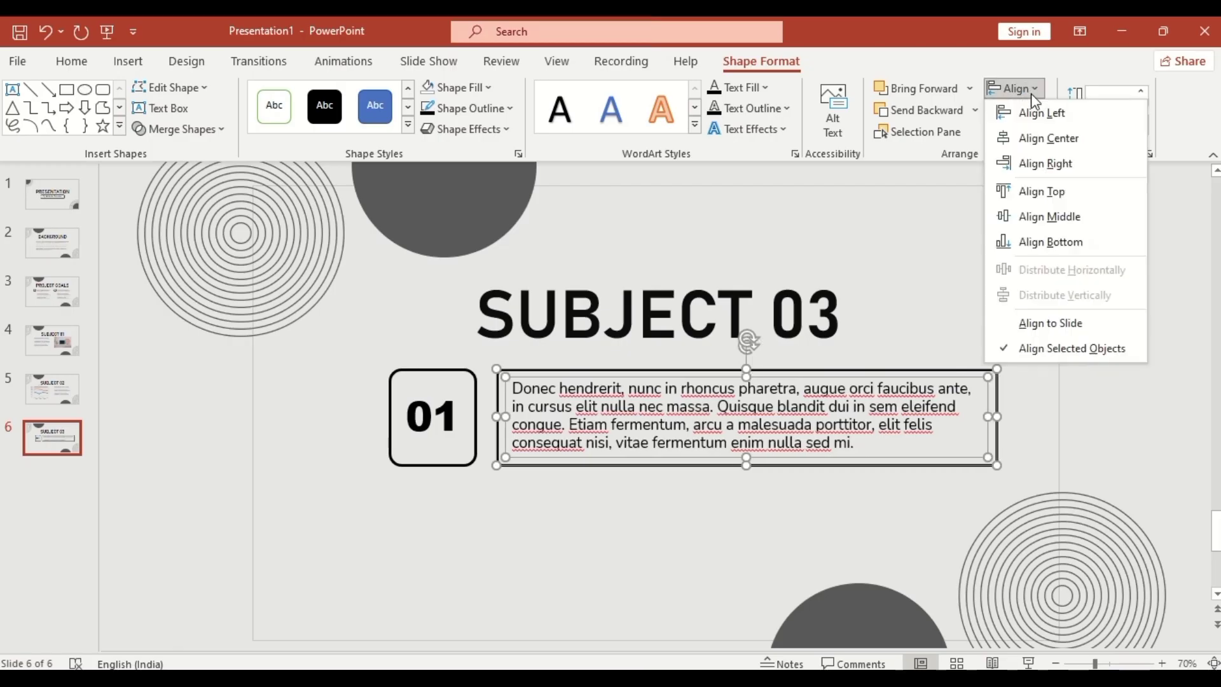
pyautogui.click(1057, 219)
pyautogui.click(1014, 110)
pyautogui.click(1038, 132)
pyautogui.keyDown('shift'); pyautogui.click(468, 378); pyautogui.keyUp('shift')
pyautogui.moveTo(645, 369); pyautogui.dragTo(645, 364)
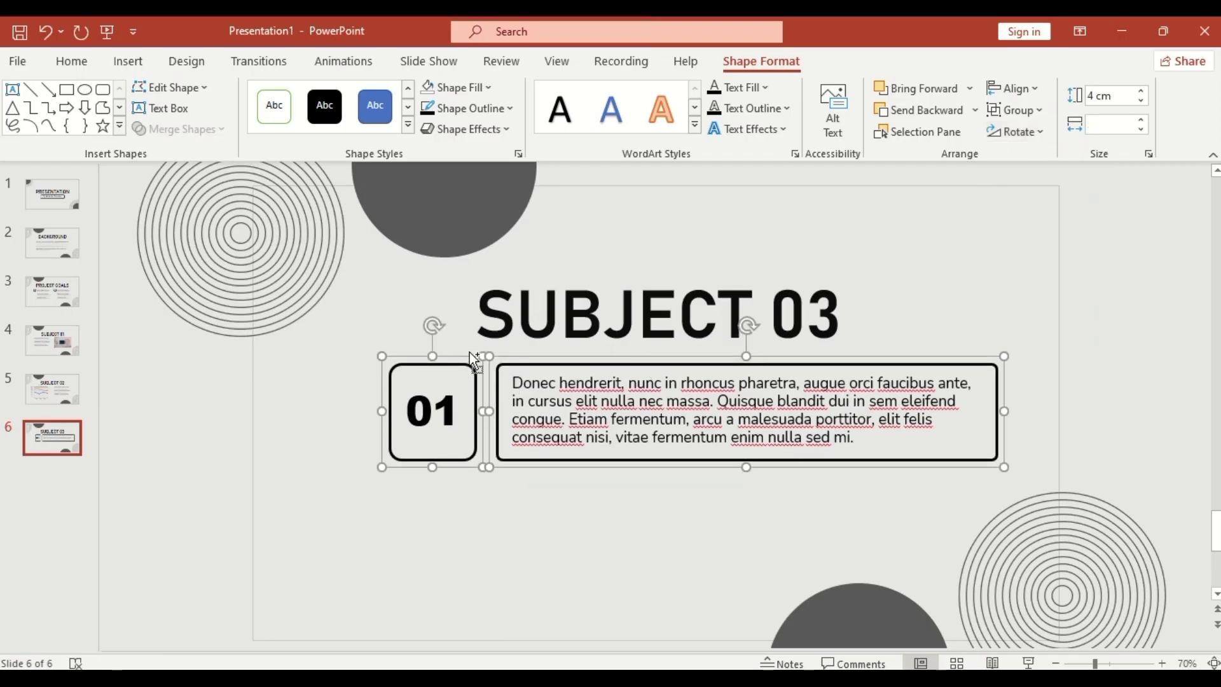
pyautogui.press('Left')
pyautogui.press('Left')
pyautogui.press('Left')
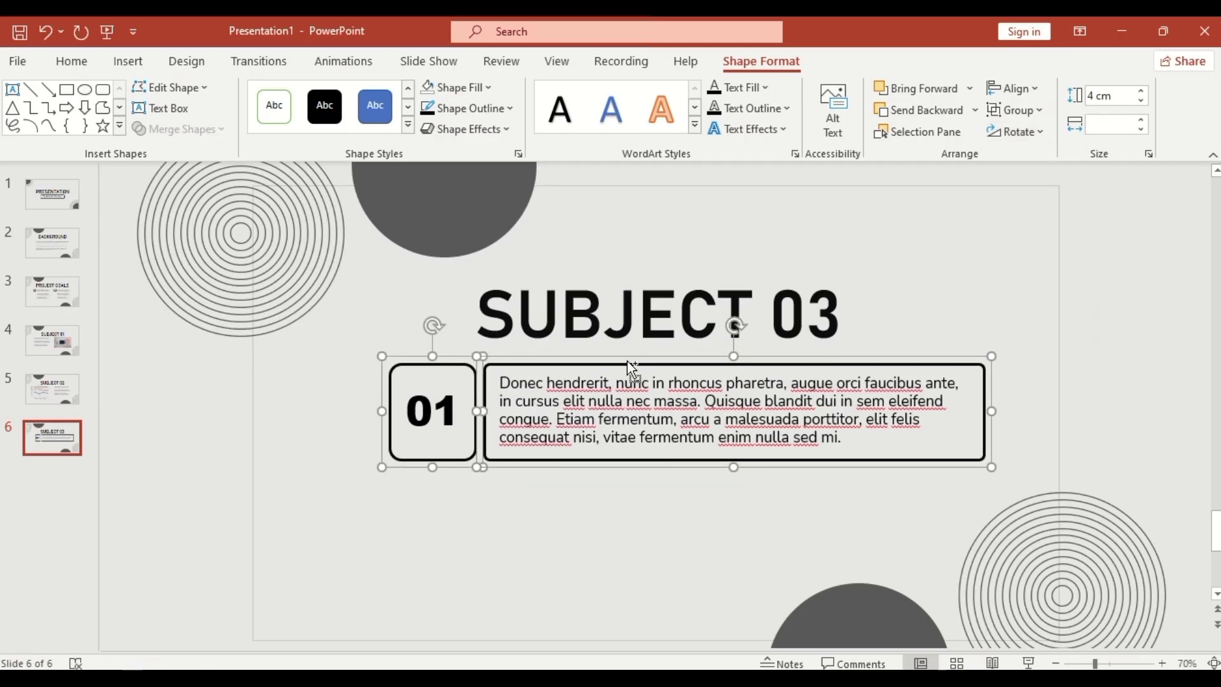
# Copy the whole row below and delete the 1 from its number.
pyautogui.moveTo(626, 356); pyautogui.dragTo(626, 459)
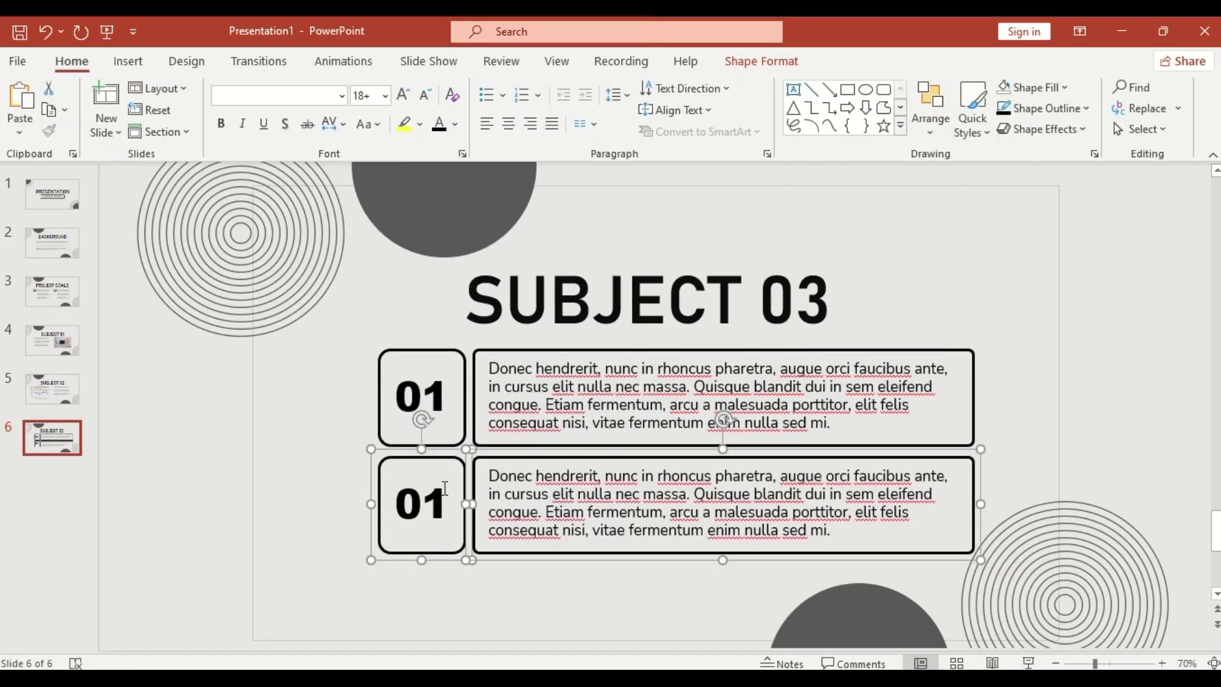
pyautogui.click(445, 494)
pyautogui.press('BackSpace')
# Finish the 02 label, then duplicate slide 6 as slide 7 titled 'ANALYSIS'.
pyautogui.write('2')
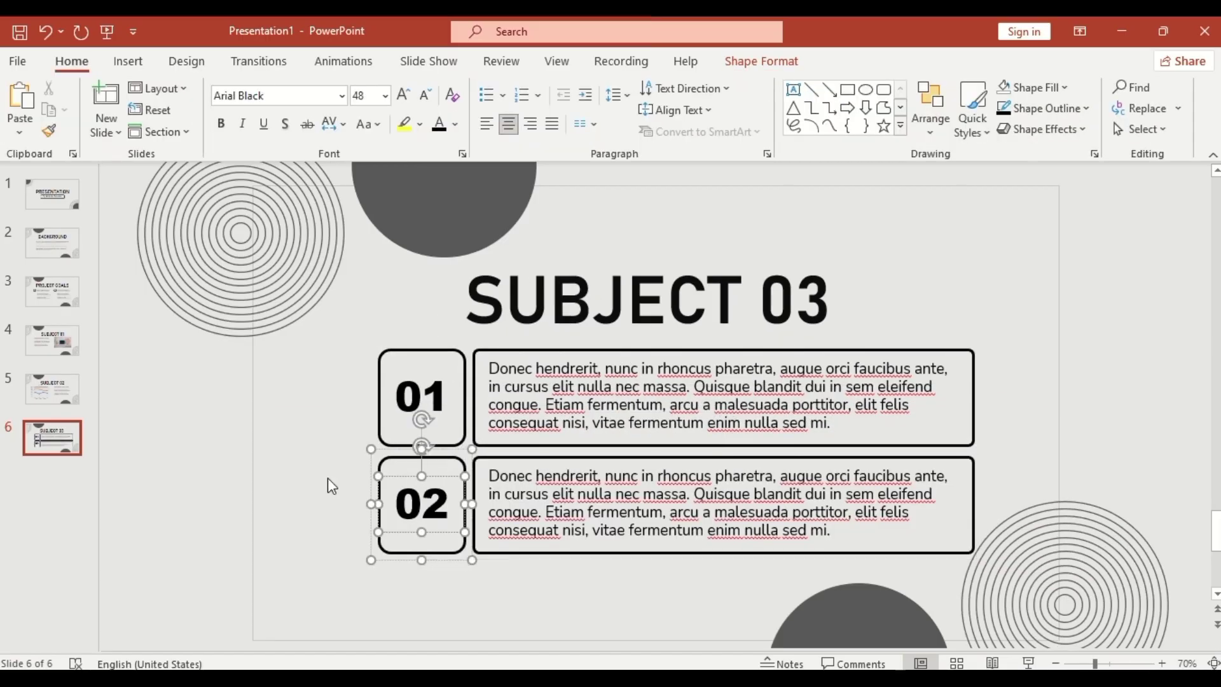
pyautogui.click(59, 436)
pyautogui.rightClick(59, 436)
pyautogui.click(148, 215)
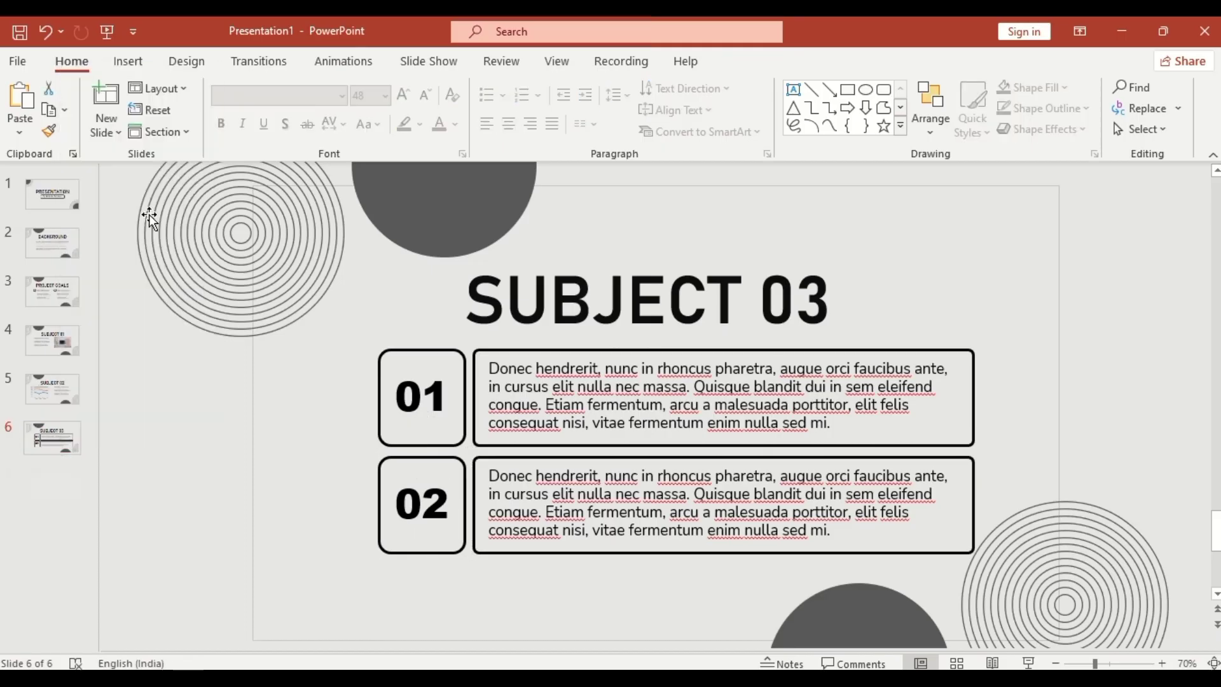
pyautogui.hotkey('ctrl', 'd')
pyautogui.click(585, 299)
pyautogui.hotkey('ctrl', 'a')
pyautogui.write('ANALYSIS')
# Ungroup the boxes and delete the 01 and 02 boxes, borders, and second text box.
pyautogui.click(488, 351)
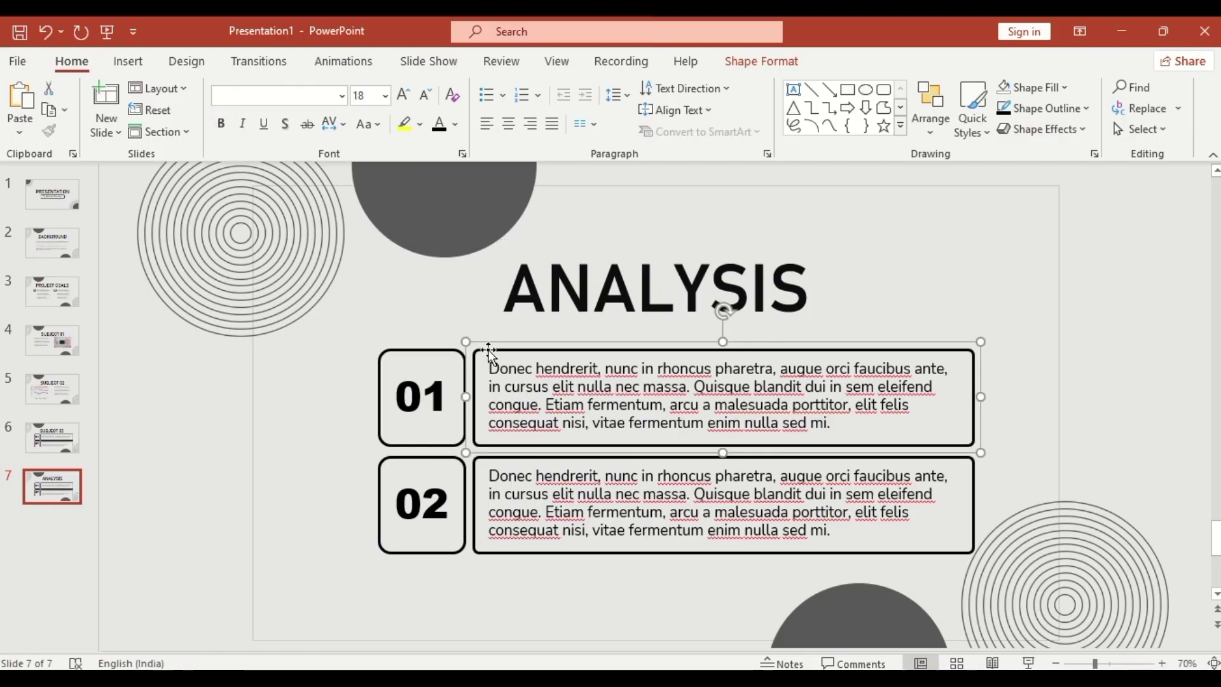
pyautogui.click(932, 133)
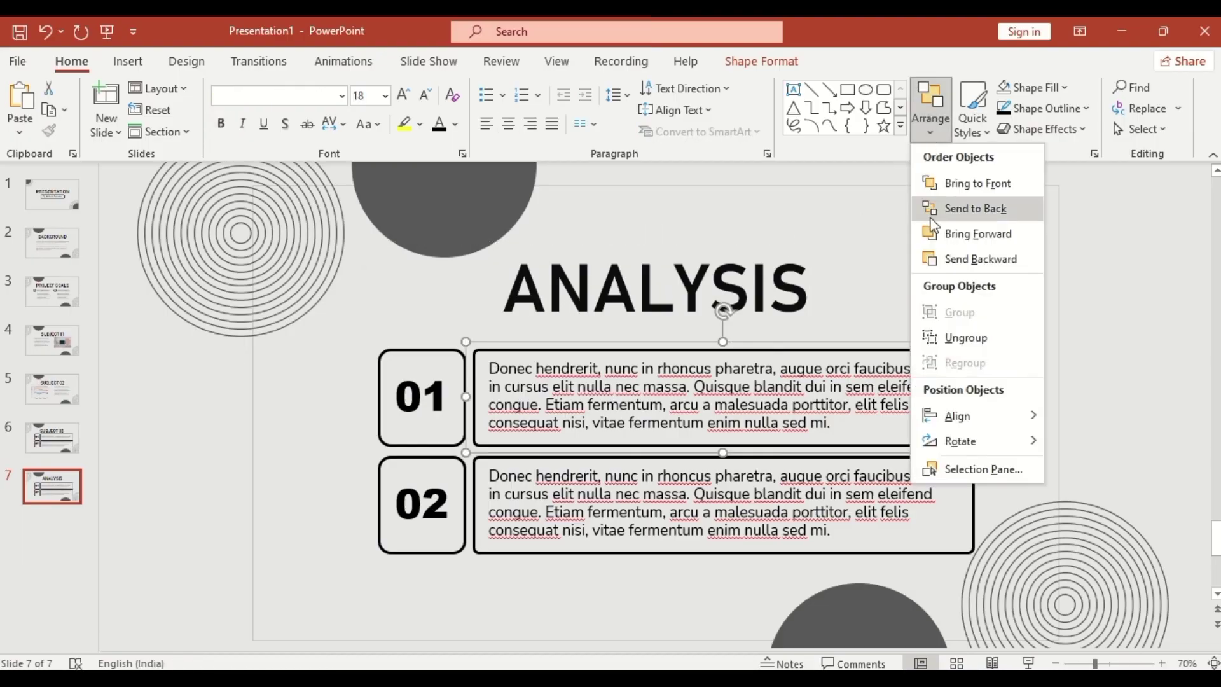
pyautogui.click(963, 340)
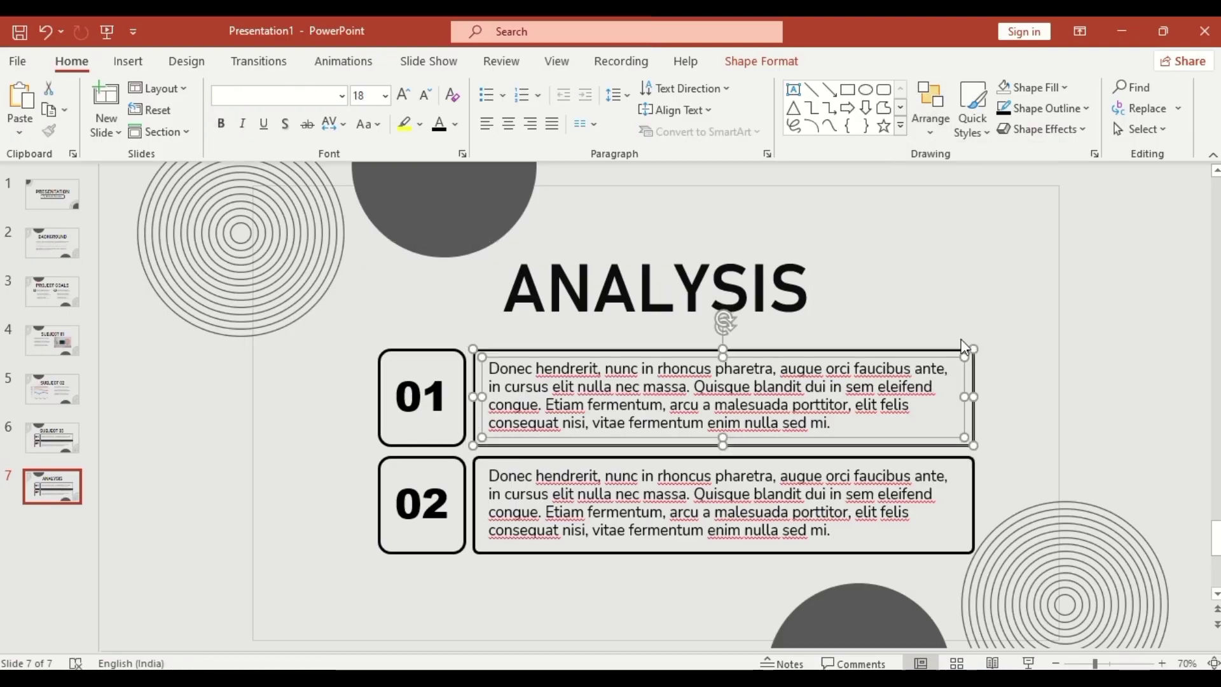
pyautogui.click(516, 366)
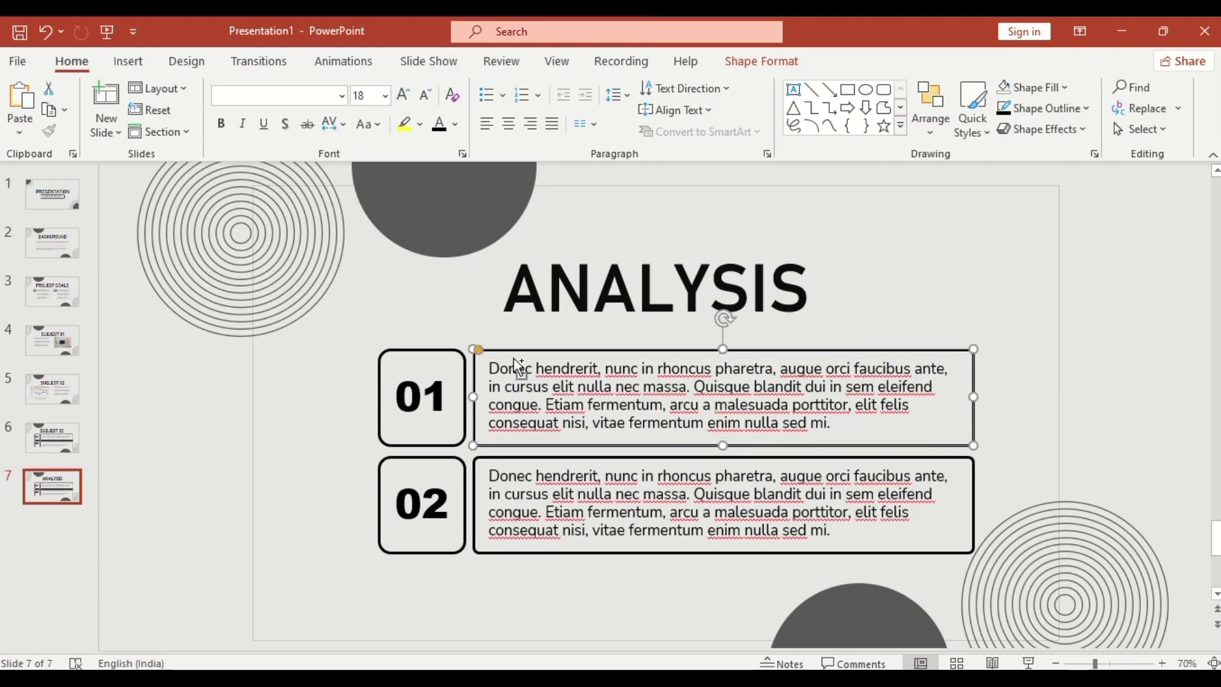
pyautogui.keyDown('shift'); pyautogui.click(516, 478); pyautogui.keyUp('shift')
pyautogui.keyDown('shift'); pyautogui.click(435, 493); pyautogui.keyUp('shift')
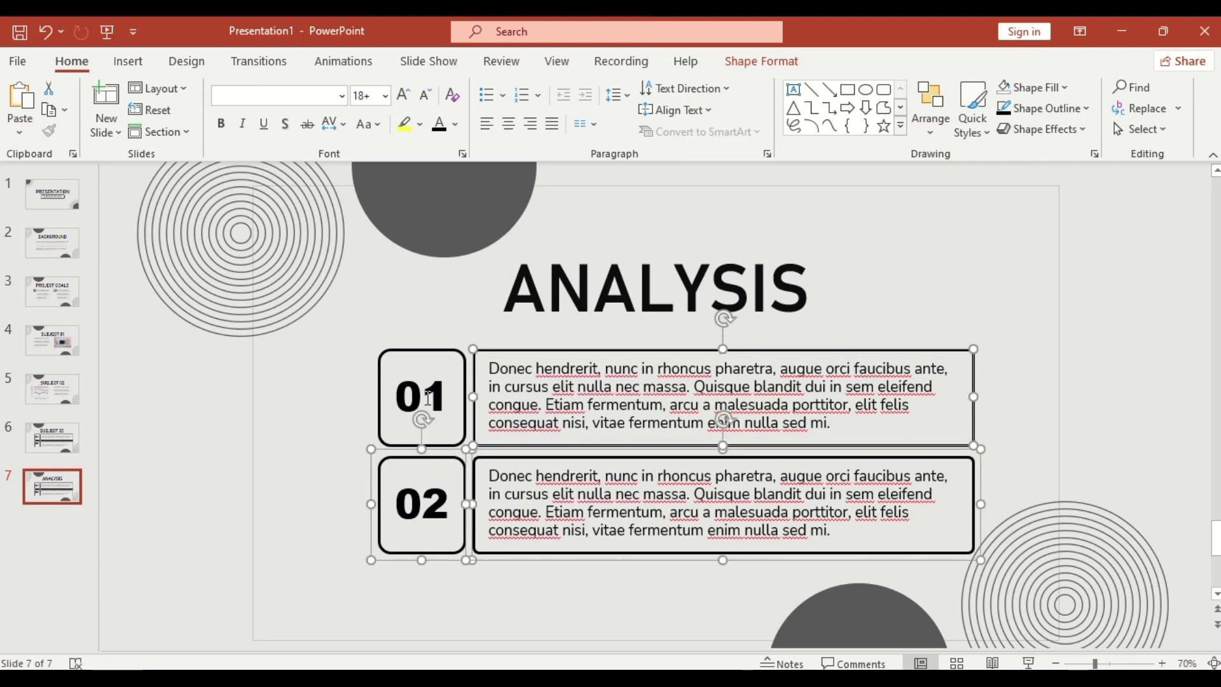
pyautogui.keyDown('shift'); pyautogui.click(427, 394); pyautogui.keyUp('shift')
pyautogui.press('Delete')
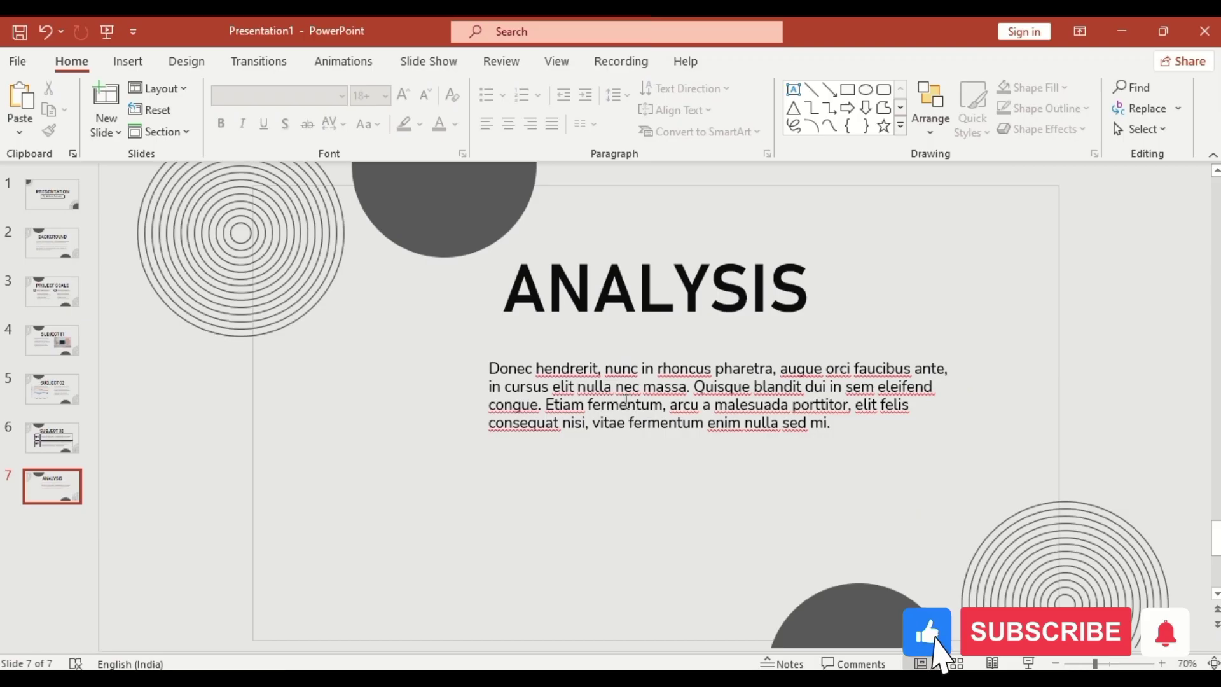
# Paste a copy of the paragraph after 'mi.' and move the text box left under the title.
pyautogui.click(627, 405)
pyautogui.click(832, 422)
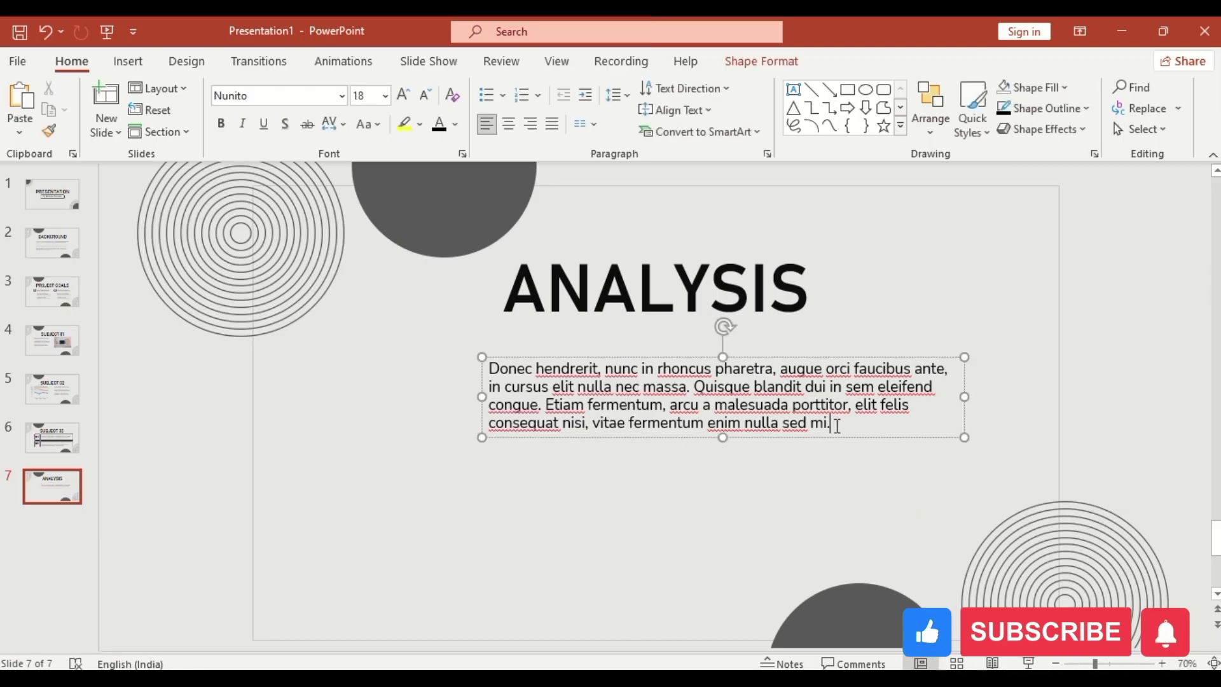
pyautogui.hotkey('ctrl', 'a')
pyautogui.click(837, 423)
pyautogui.write('Donec hendrerit, nunc in rhoncus pharetra, augue orci faucibus ante, in cursus elit nulla nec massa. Quisque blandit dui in sem eleifend congue.')
pyautogui.moveTo(845, 478); pyautogui.dragTo(782, 480)
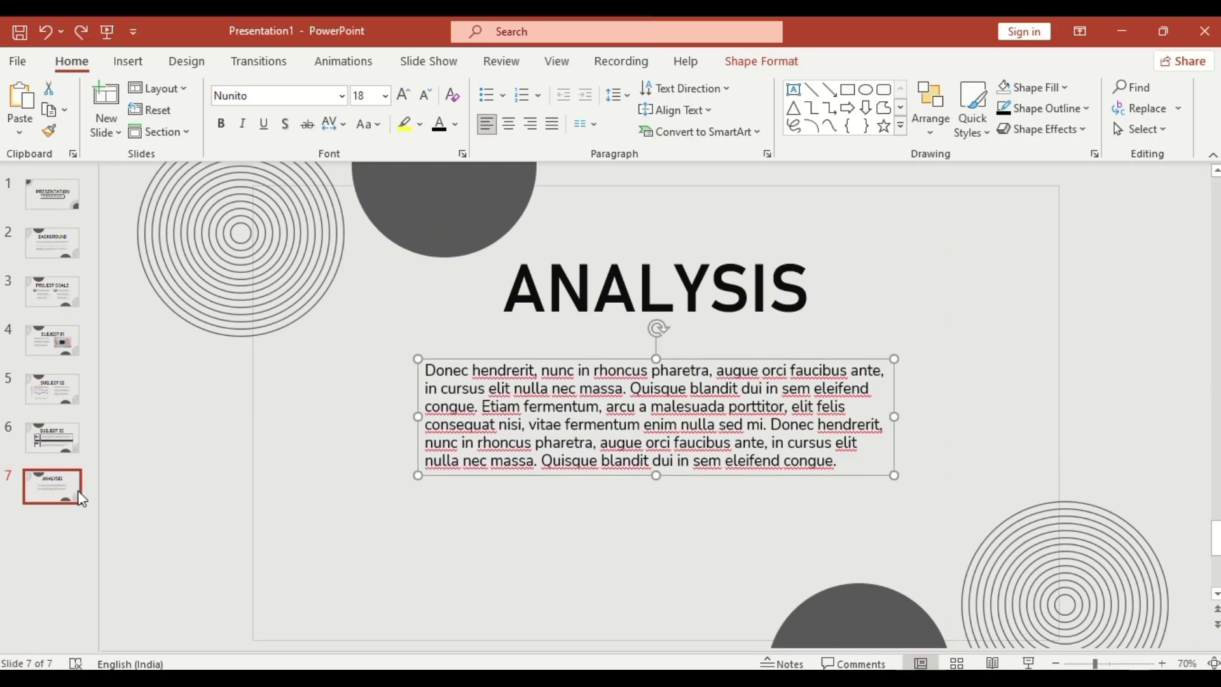
# Duplicate the ANALYSIS slide as slide 8 and retitle it 'RESULT'.
pyautogui.rightClick(51, 485)
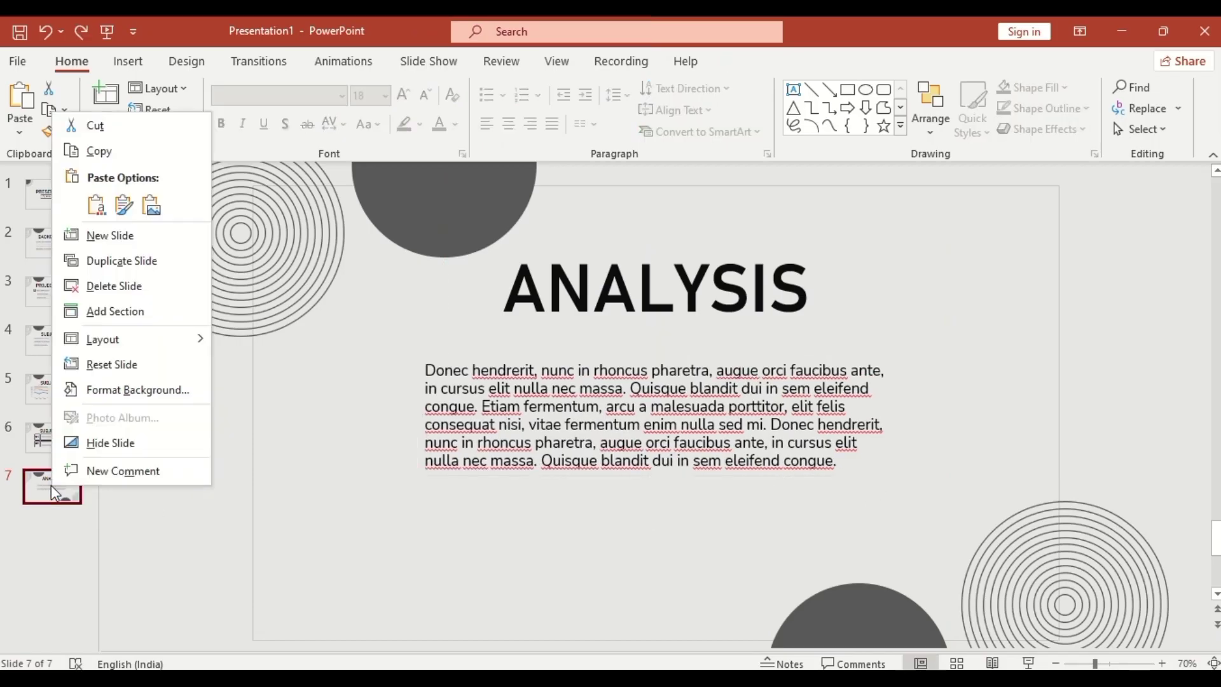
pyautogui.click(122, 260)
pyautogui.click(651, 286)
pyautogui.doubleClick(651, 286)
pyautogui.write('RESULT')
# Paste the 01 circle from the PROJECT GOALS slide onto the RESULT slide.
pyautogui.click(53, 291)
pyautogui.click(405, 386)
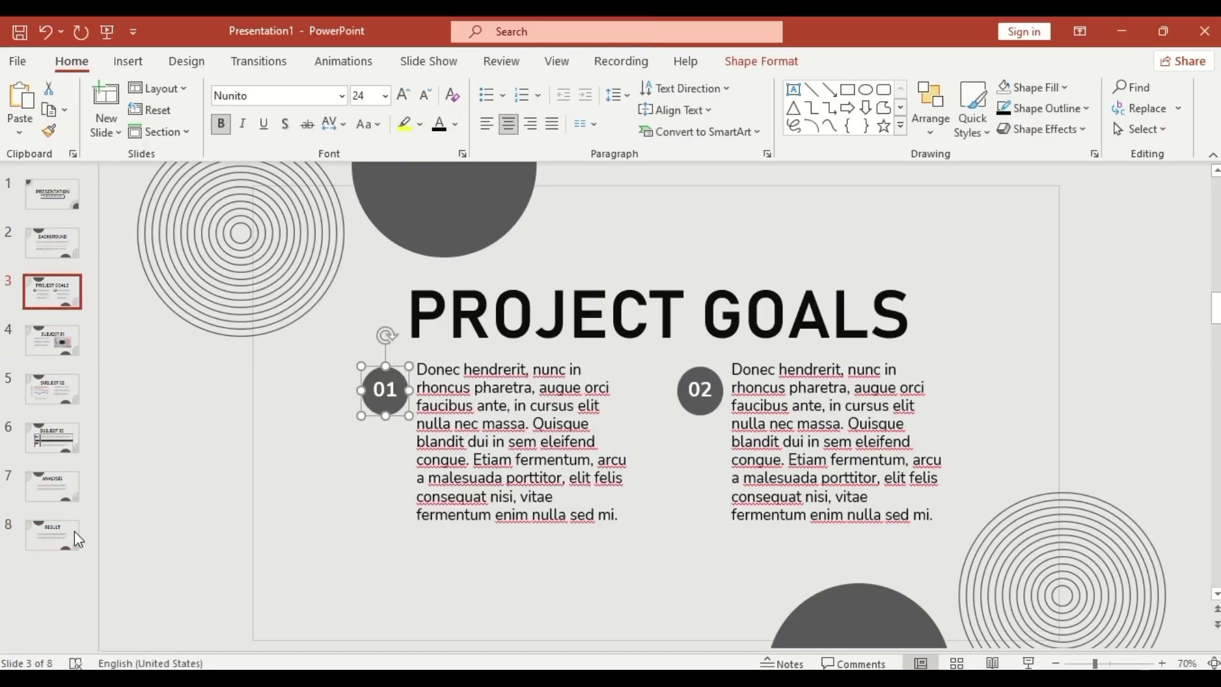
pyautogui.click(75, 538)
pyautogui.hotkey('ctrl', 'v')
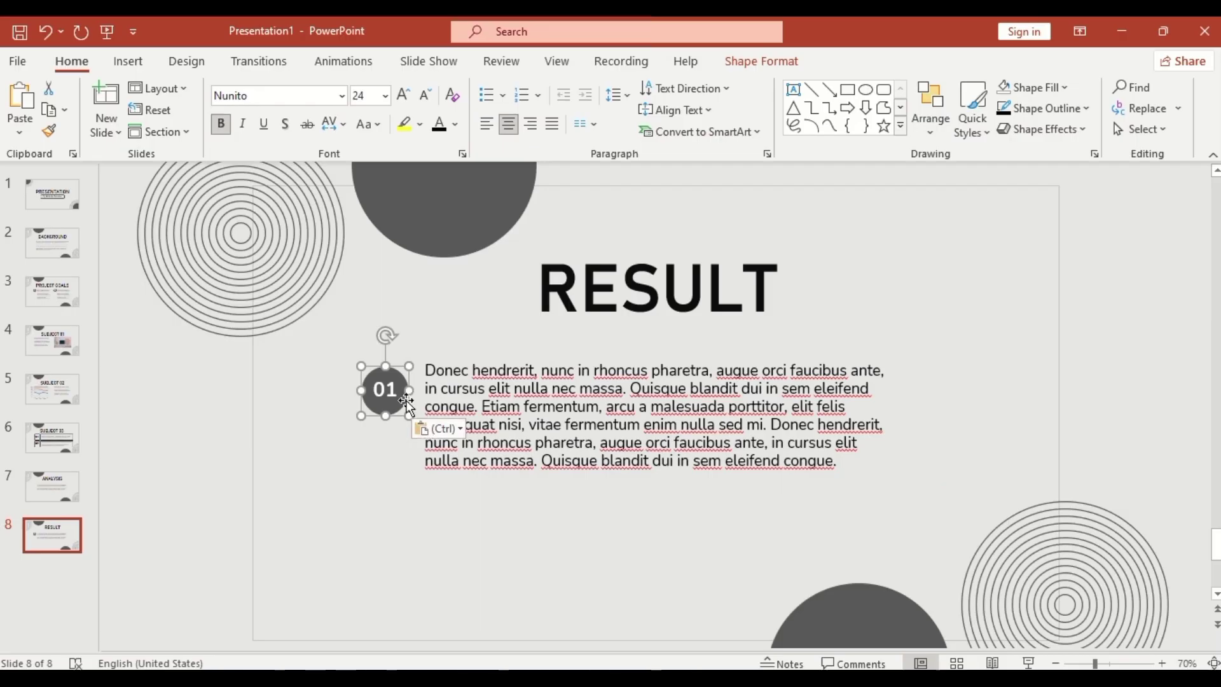
# Insert the √ check-mark symbol into the circle in place of 01.
pyautogui.click(128, 62)
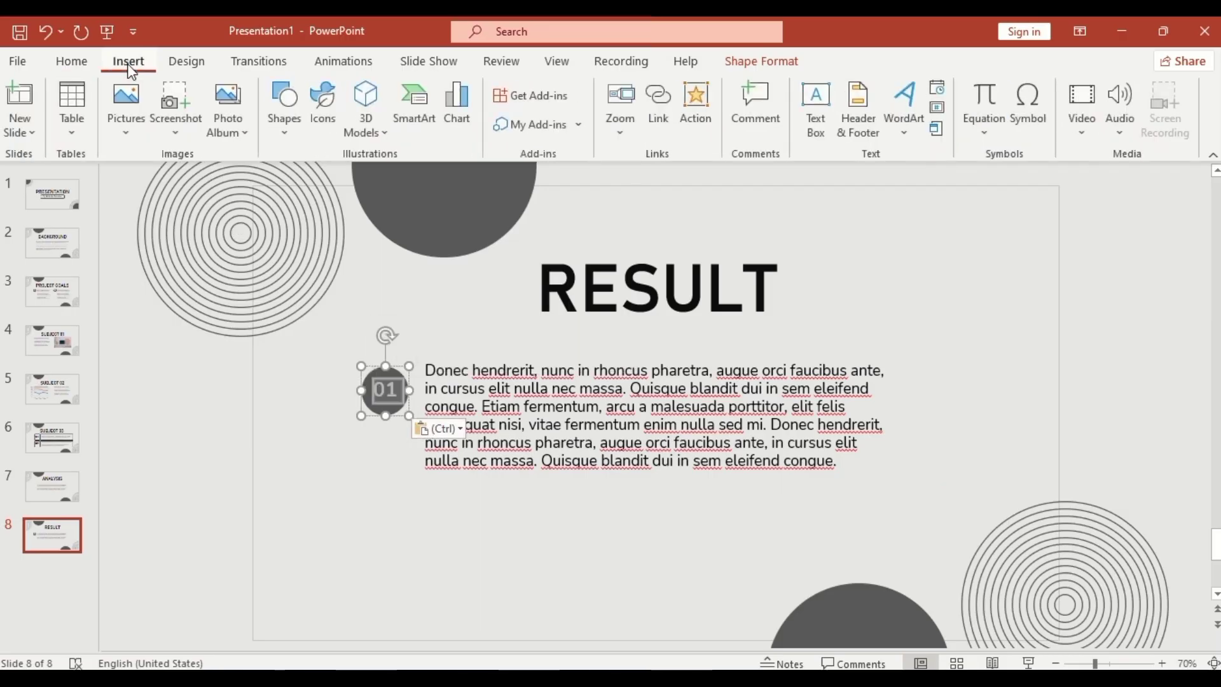
pyautogui.click(1026, 105)
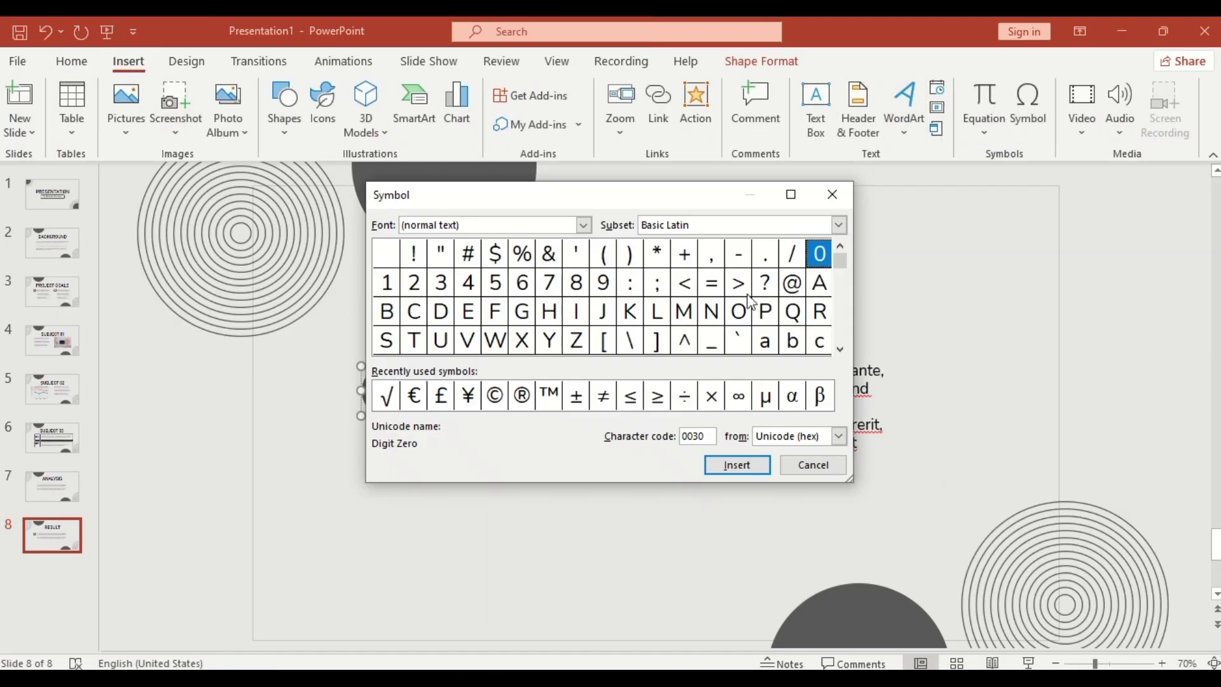
pyautogui.doubleClick(391, 401)
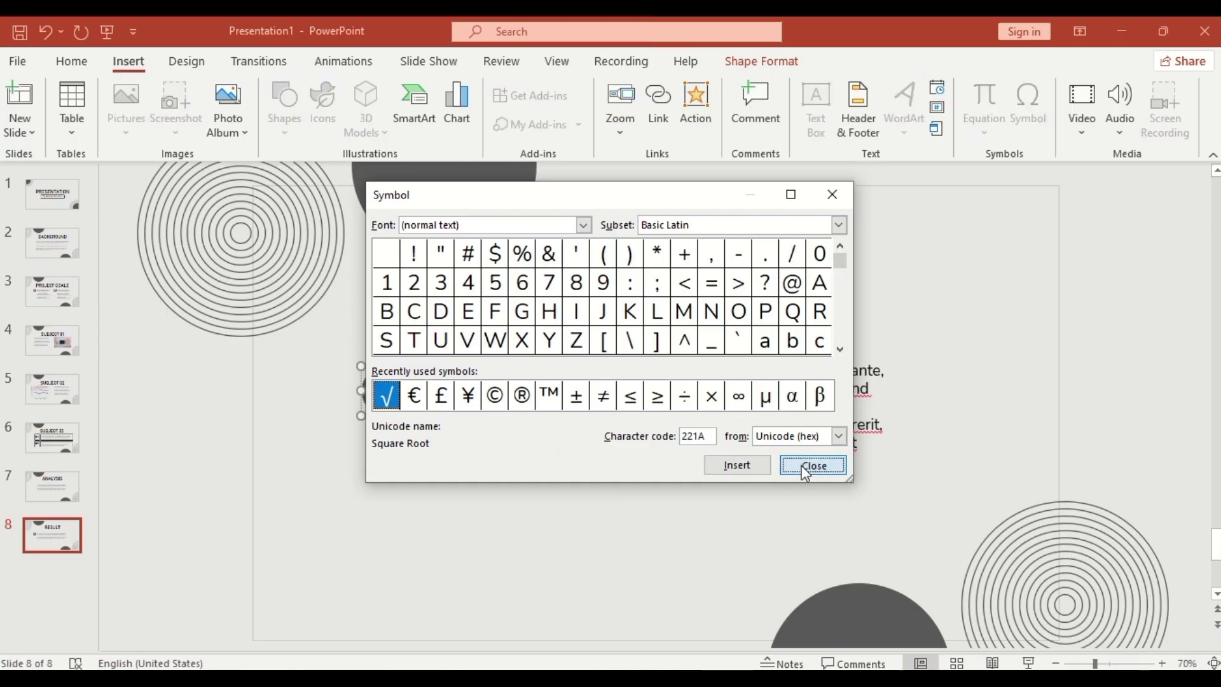
pyautogui.click(805, 469)
# Enlarge the check mark to 60 pt and color it black.
pyautogui.doubleClick(388, 391)
pyautogui.click(74, 61)
pyautogui.click(403, 96)
pyautogui.click(403, 96)
pyautogui.click(403, 96)
pyautogui.click(455, 125)
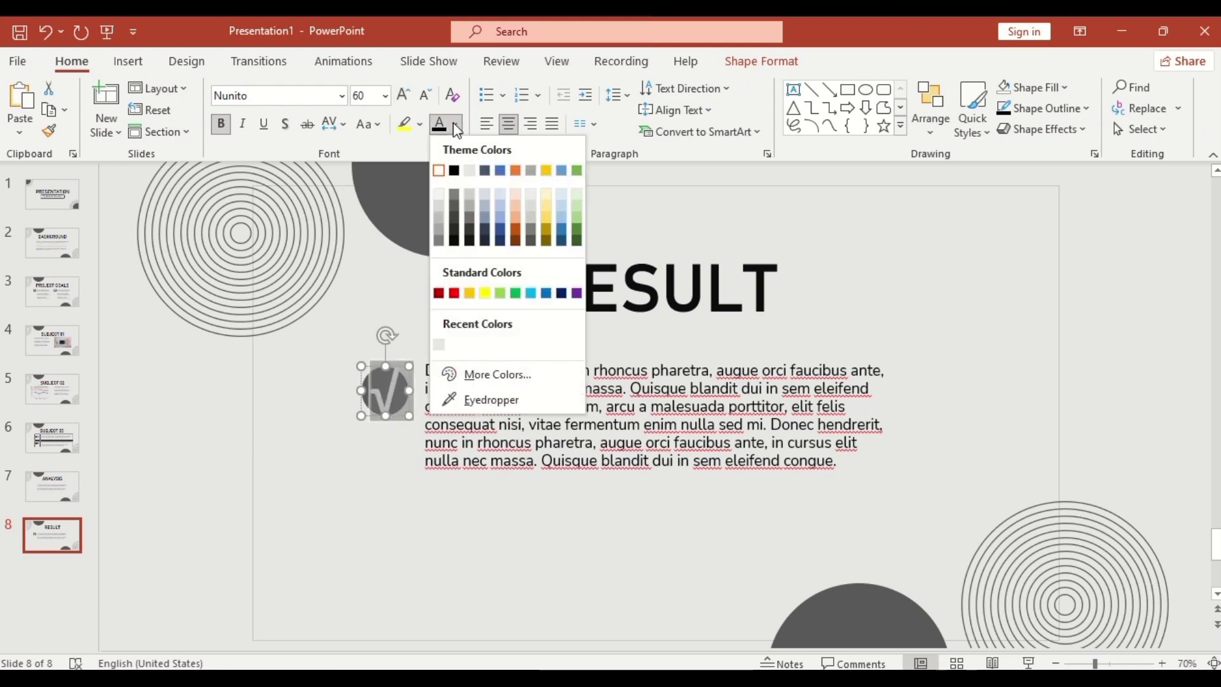
pyautogui.click(451, 169)
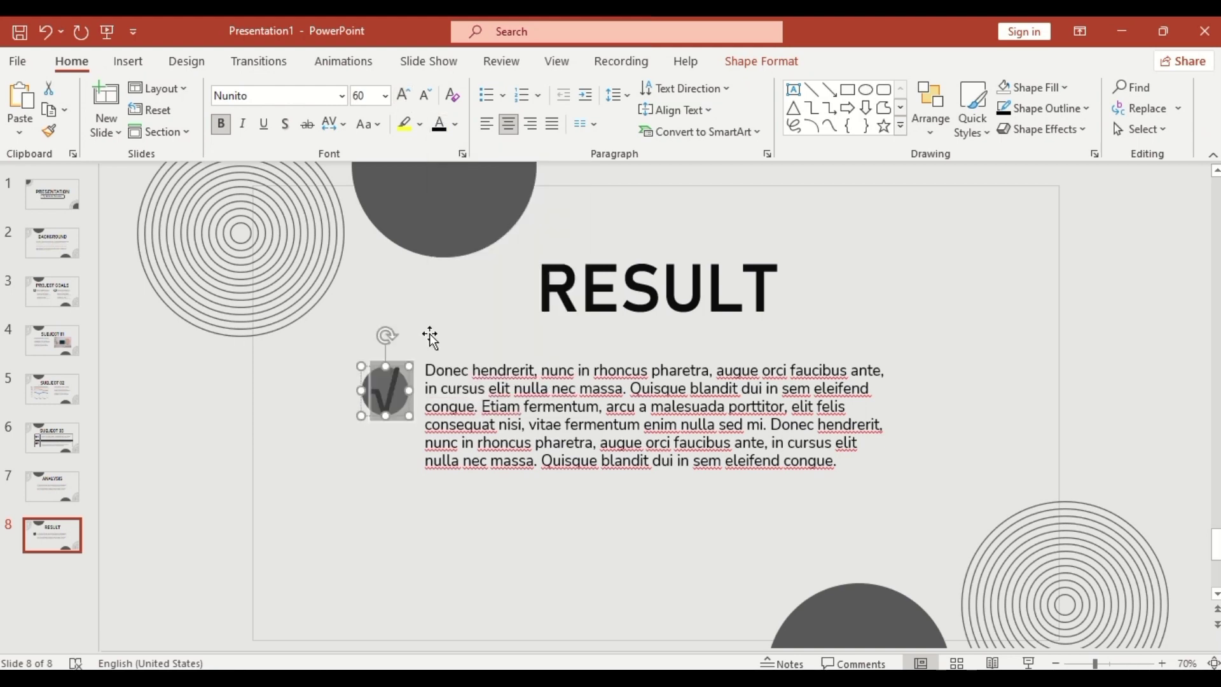
# Delete the repeated sentences after 'mi.' and narrow the body text box into a column.
pyautogui.click(480, 390)
pyautogui.moveTo(775, 424); pyautogui.dragTo(842, 468)
pyautogui.press('BackSpace')
pyautogui.moveTo(893, 407); pyautogui.dragTo(647, 413)
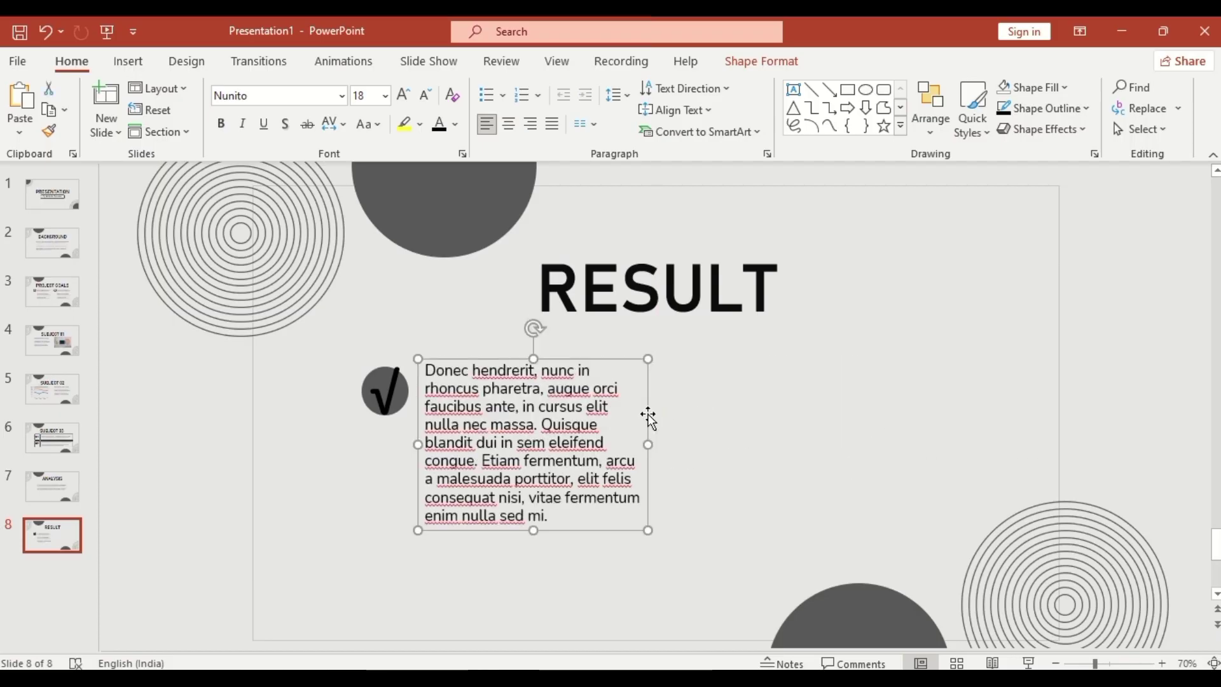
# Draw a rounded rectangle over the body text with a 3 pt outline and no fill.
pyautogui.click(883, 89)
pyautogui.moveTo(414, 344); pyautogui.dragTo(641, 559)
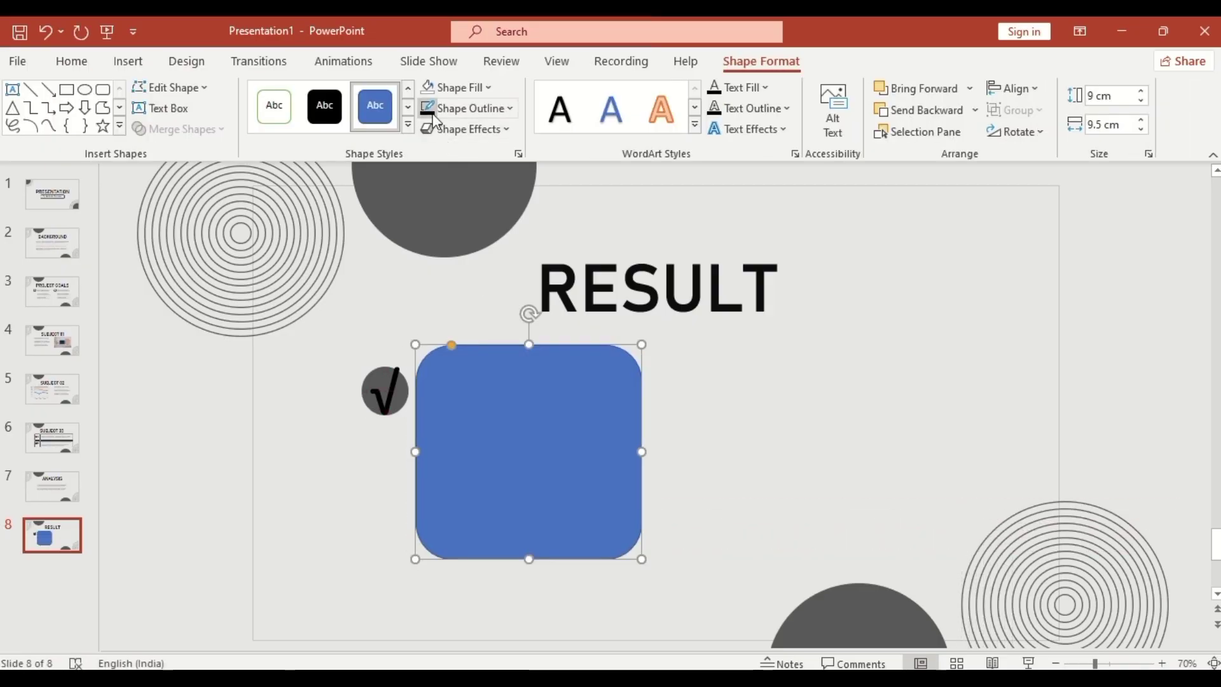
pyautogui.click(511, 109)
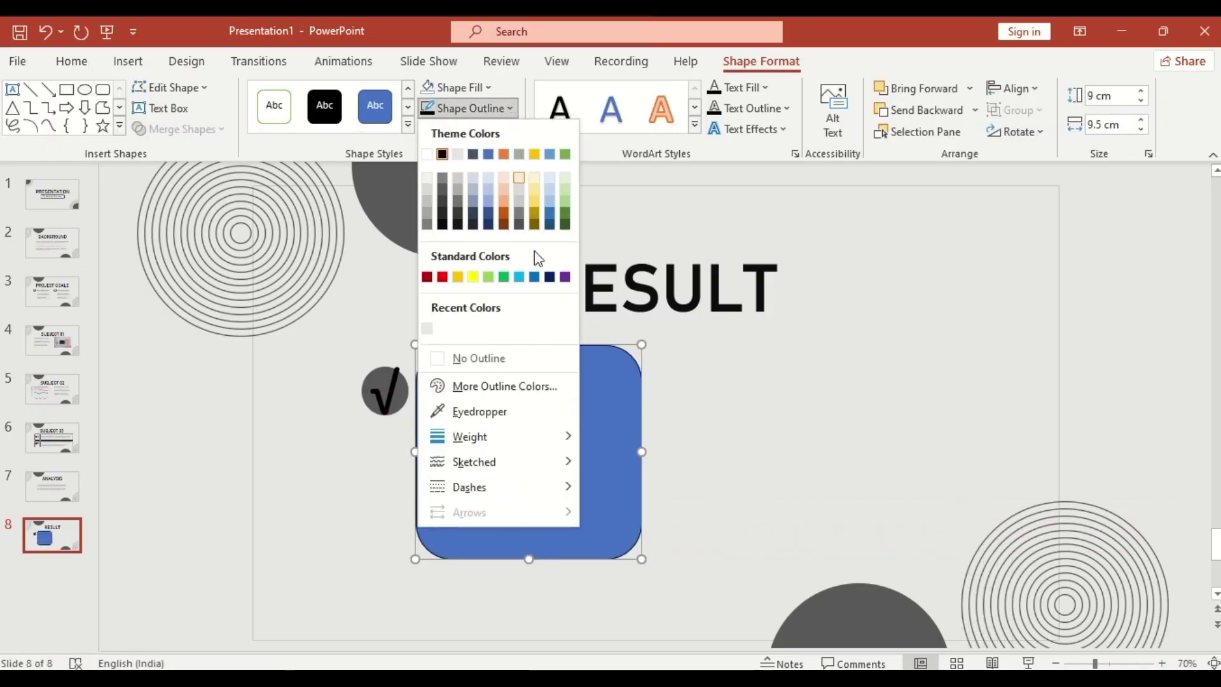
pyautogui.moveTo(542, 443)
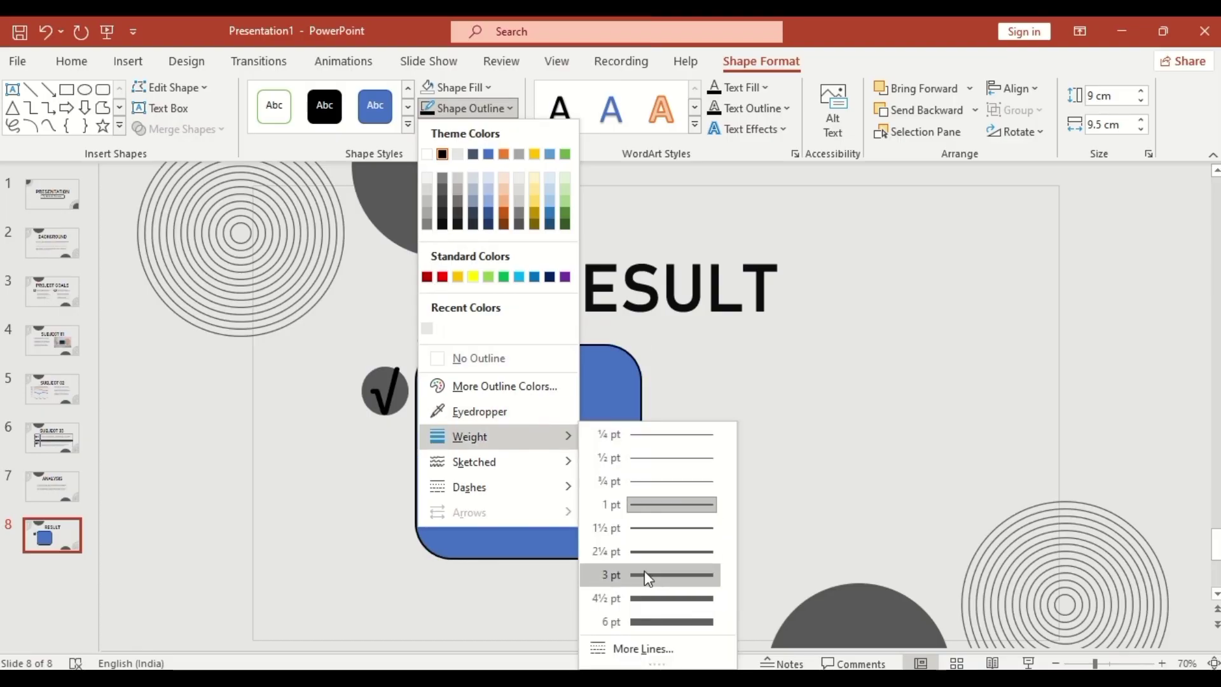
pyautogui.click(643, 572)
pyautogui.click(489, 87)
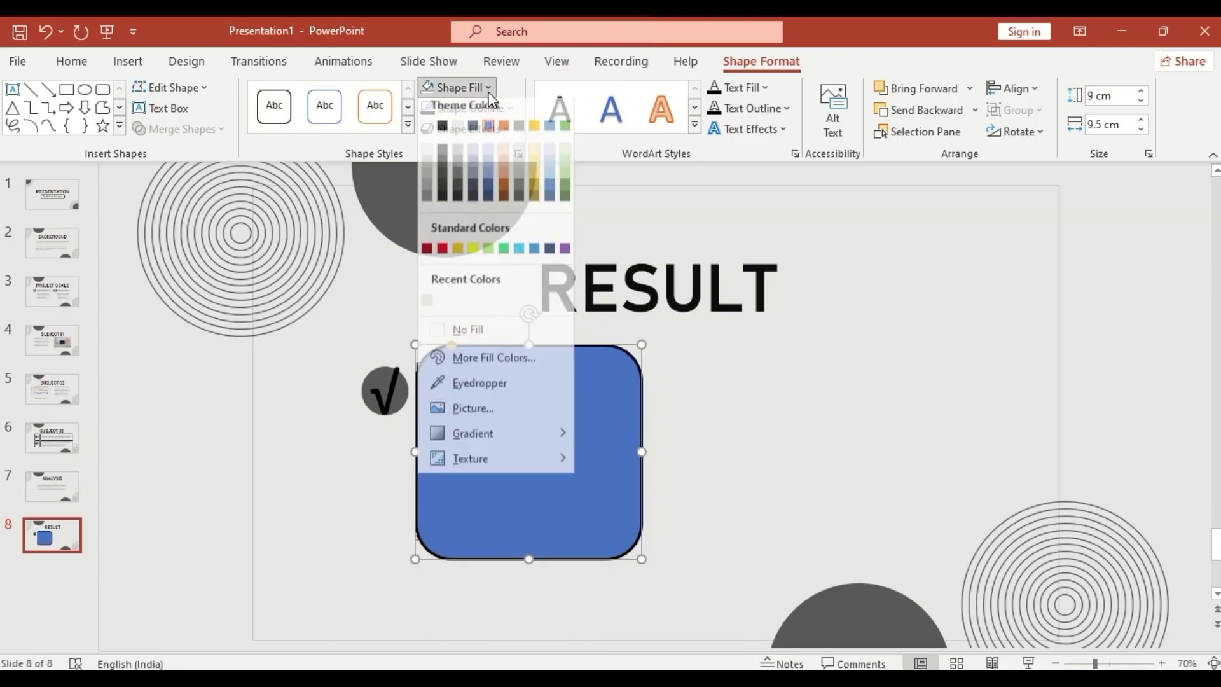
pyautogui.click(493, 336)
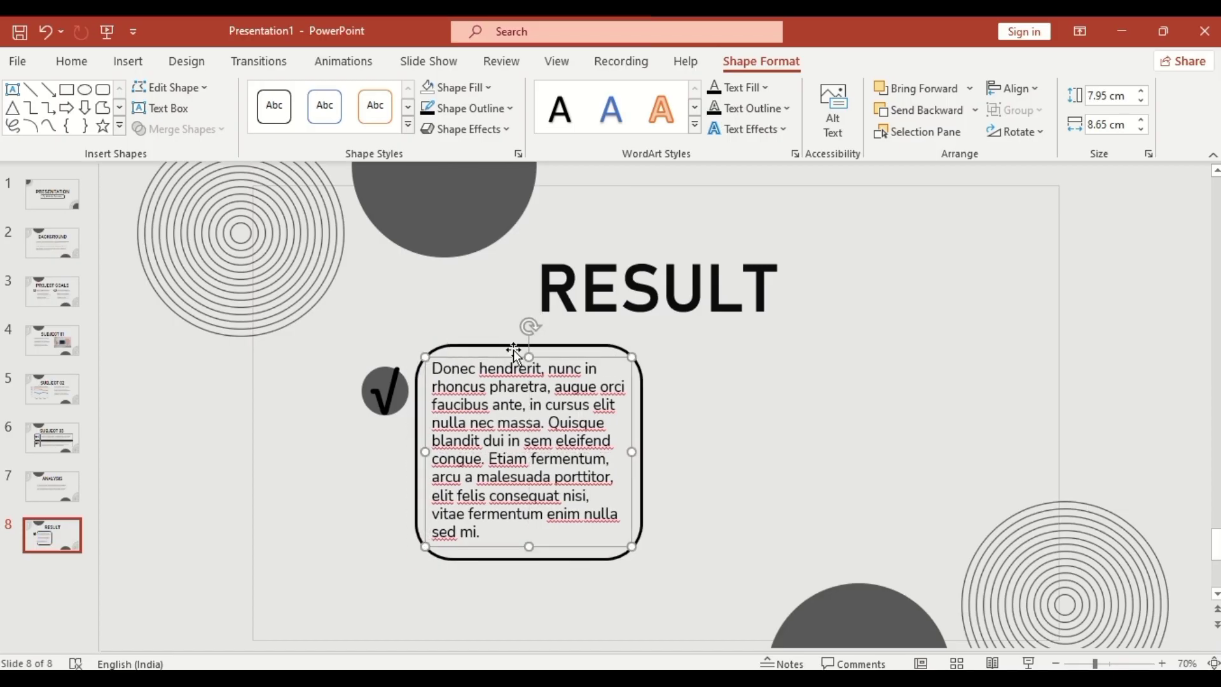
pyautogui.click(437, 347)
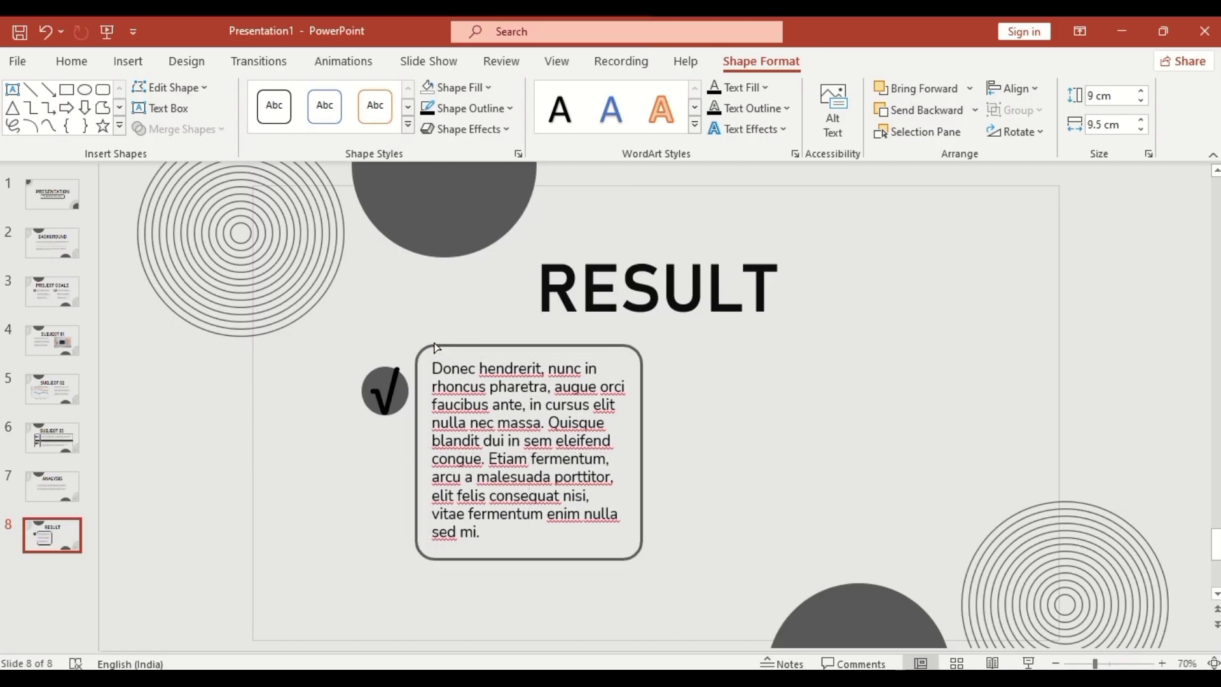
# Copy the rounded box, text and check-mark circle to the right as a second column.
pyautogui.click(434, 347)
pyautogui.keyDown('shift'); pyautogui.click(450, 390); pyautogui.keyUp('shift')
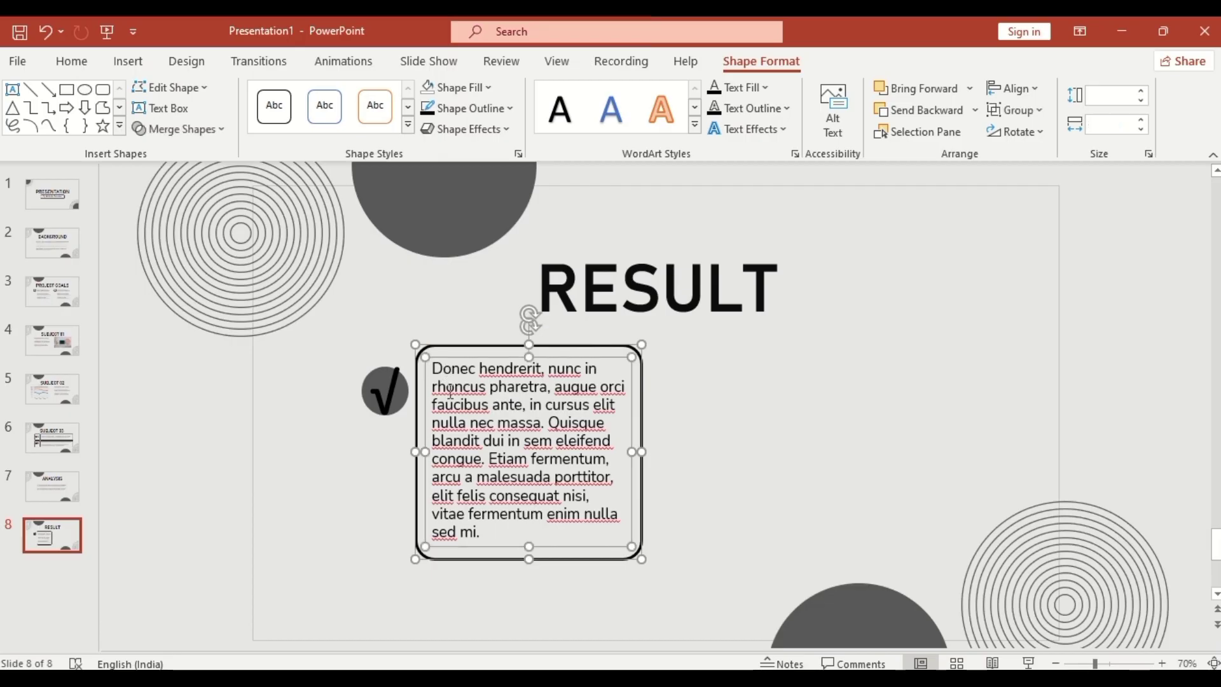
pyautogui.keyDown('shift'); pyautogui.click(405, 390); pyautogui.keyUp('shift')
pyautogui.moveTo(485, 354); pyautogui.dragTo(774, 353)
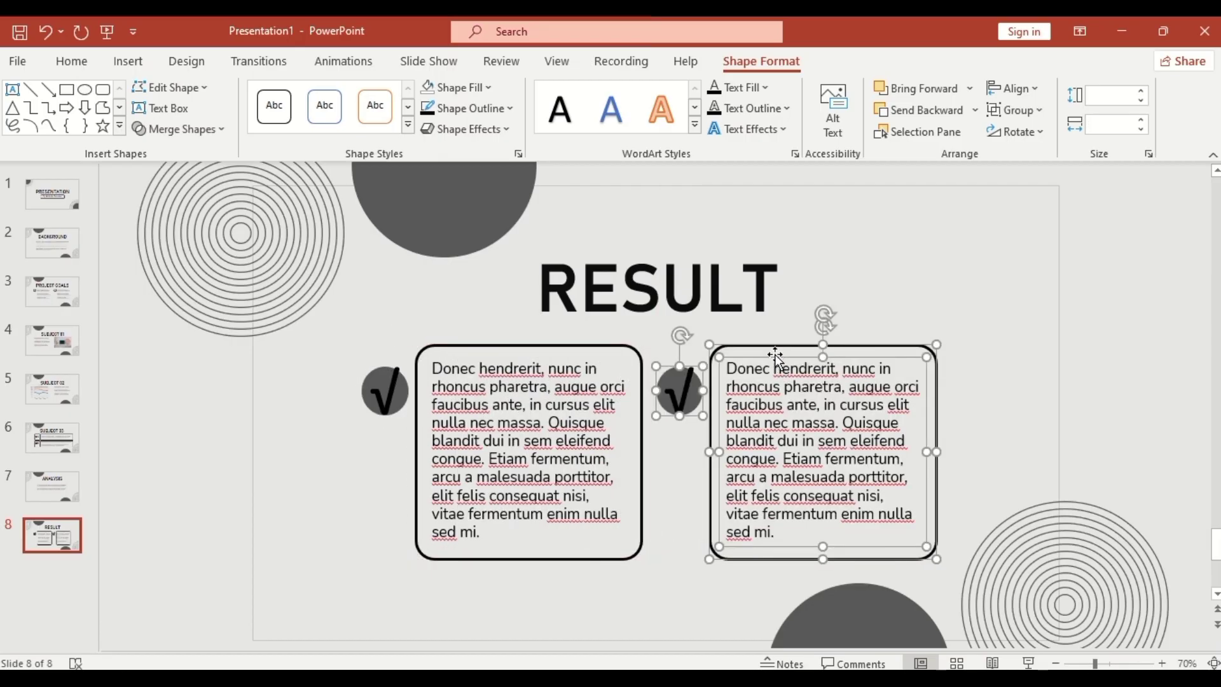
pyautogui.click(963, 459)
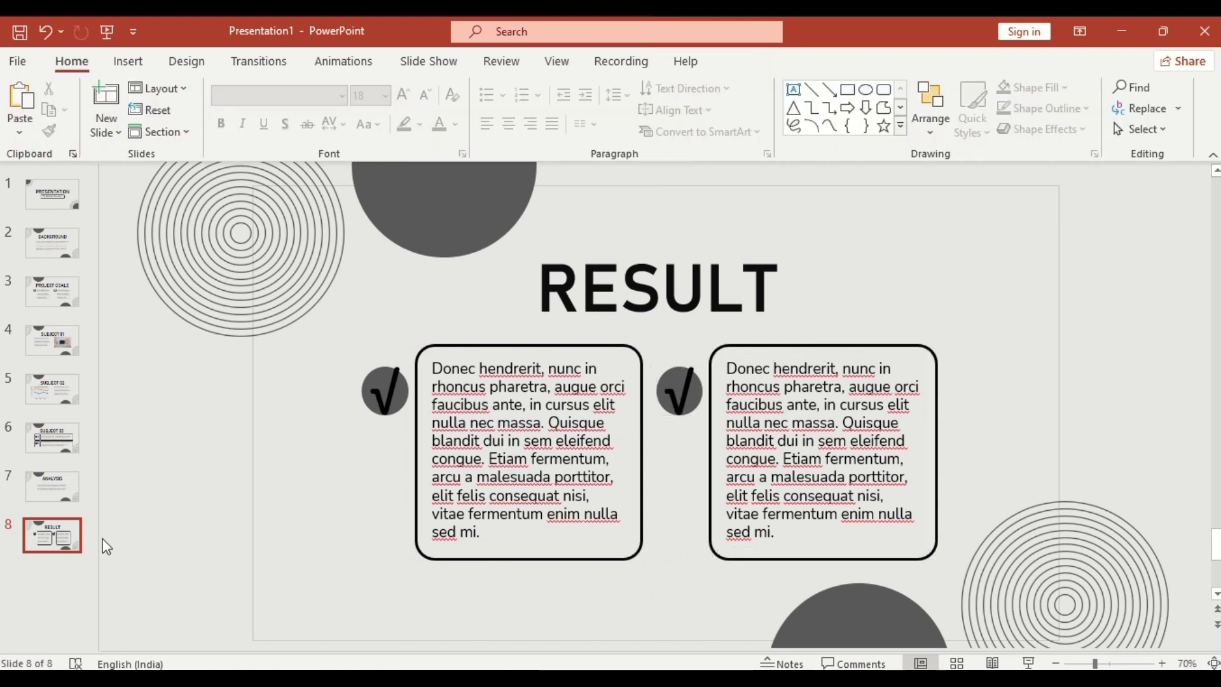
# Duplicate the RESULT slide as slide 9 and retitle it CONCLUSION.
pyautogui.rightClick(53, 537)
pyautogui.click(148, 318)
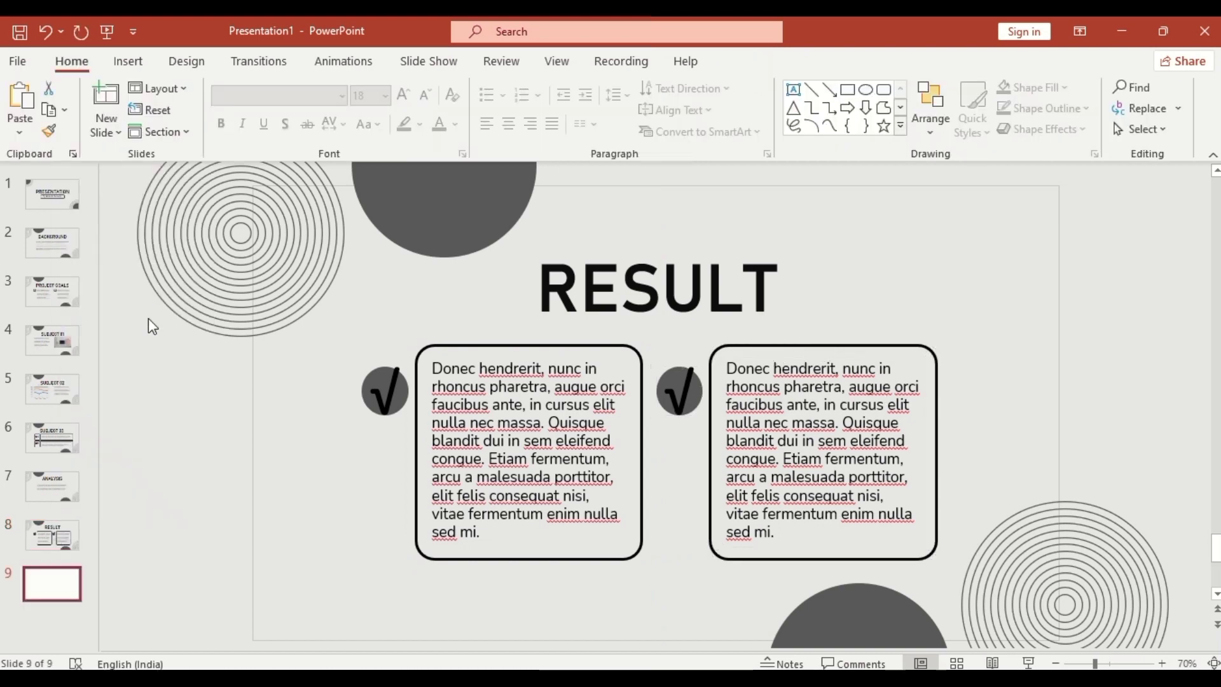
pyautogui.click(618, 286)
pyautogui.doubleClick(618, 287)
pyautogui.write('CONCLUSION')
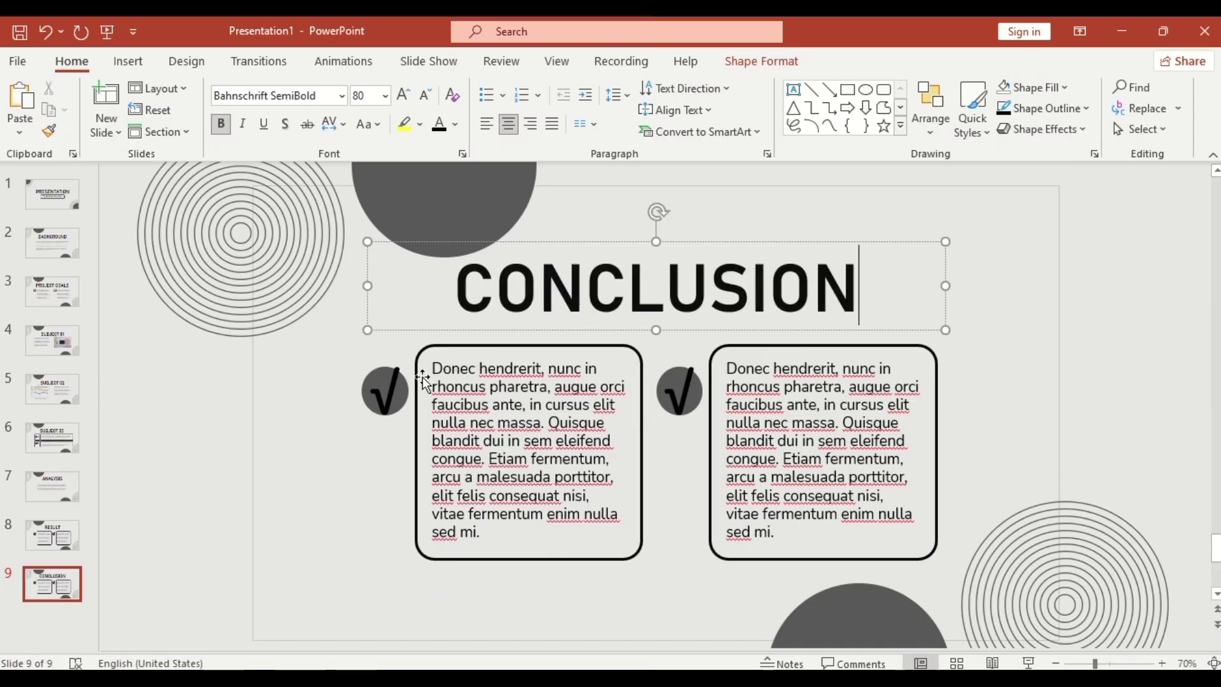
# Delete both check-mark circles, the right text box and the rounded box.
pyautogui.click(397, 375)
pyautogui.keyDown('shift'); pyautogui.click(448, 349); pyautogui.keyUp('shift')
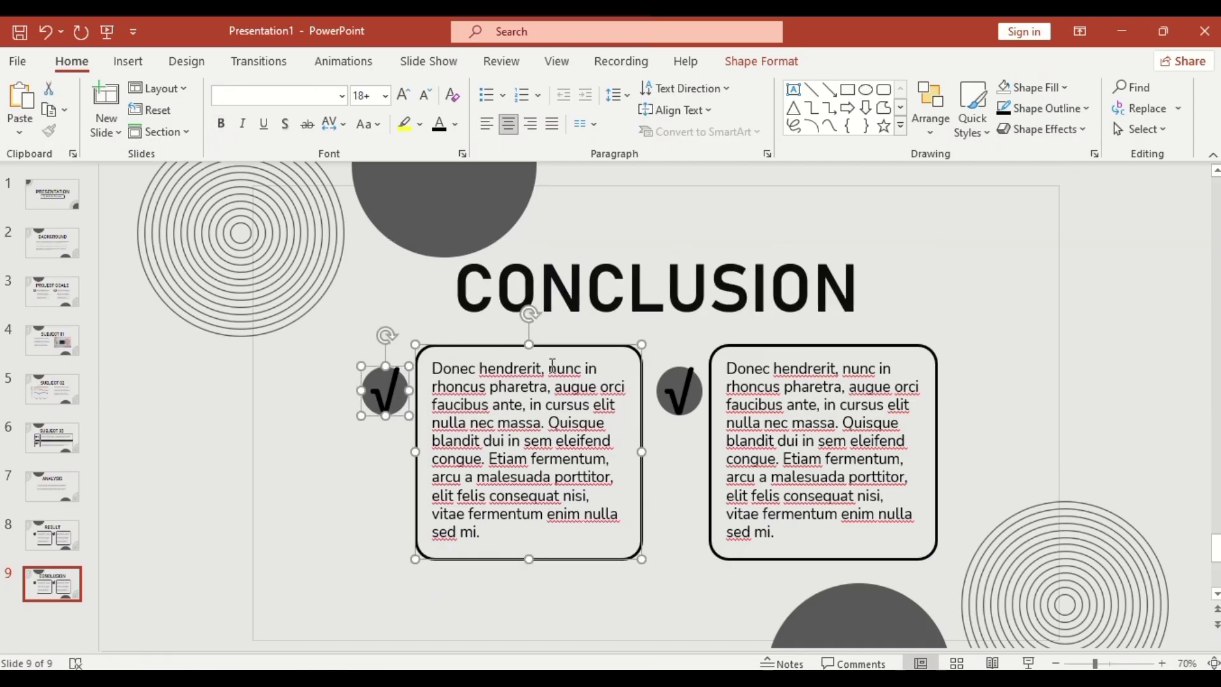
pyautogui.keyDown('shift'); pyautogui.click(670, 389); pyautogui.keyUp('shift')
pyautogui.keyDown('shift'); pyautogui.click(784, 392); pyautogui.keyUp('shift')
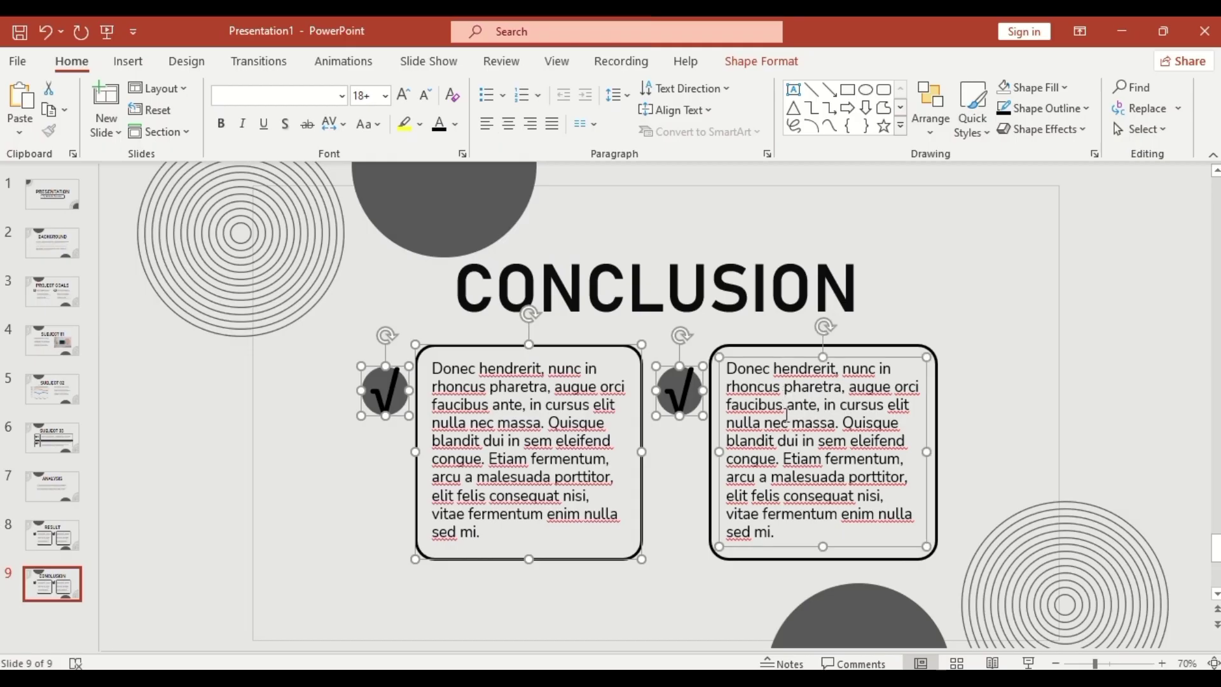
pyautogui.keyDown('shift'); pyautogui.click(777, 347); pyautogui.keyUp('shift')
pyautogui.press('Delete')
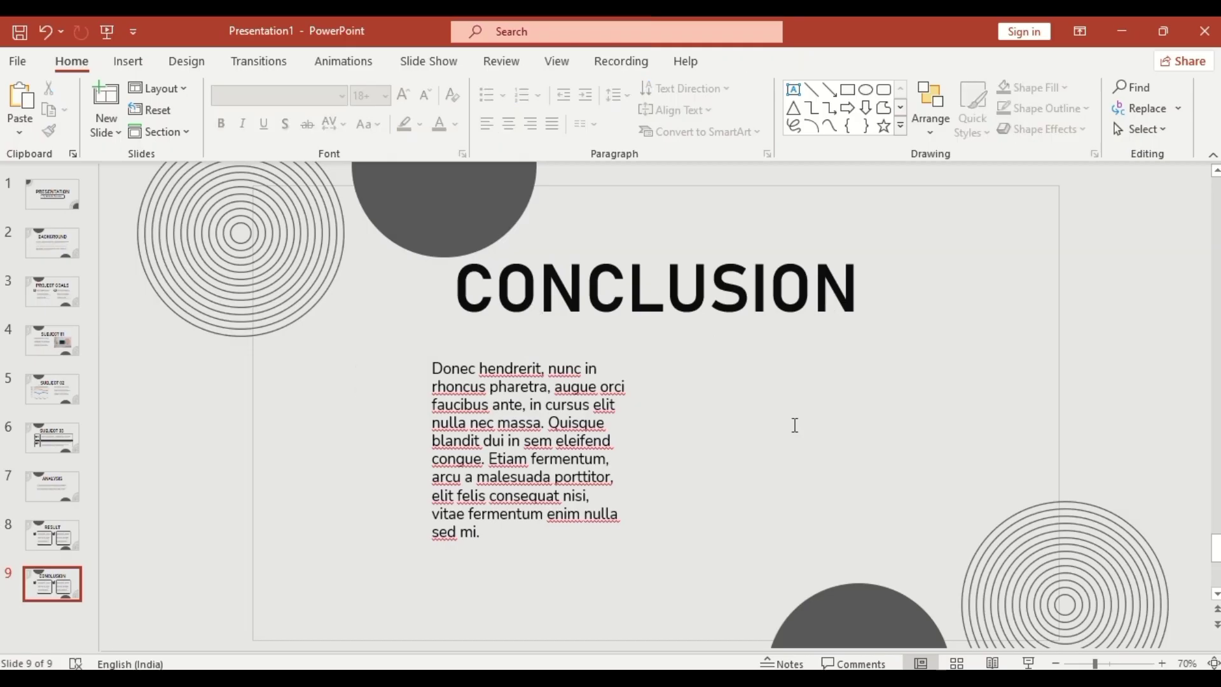
# Widen the text box, paste the Dolor enim placerat paragraph, and duplicate the slide as slide 10.
pyautogui.click(615, 425)
pyautogui.moveTo(632, 448); pyautogui.dragTo(899, 425)
pyautogui.click(782, 424)
pyautogui.press('Return')
pyautogui.press('Return')
pyautogui.write('Dolor enim placerat morbi lacinia auctor. Vivamus sodales sapien at ligula varius, sed mattis nulla malesuada. Integer porta, velit non fringilla ultrices, lectus neque sollicitudin lacus, vitae dictum lorem augue id sem.')
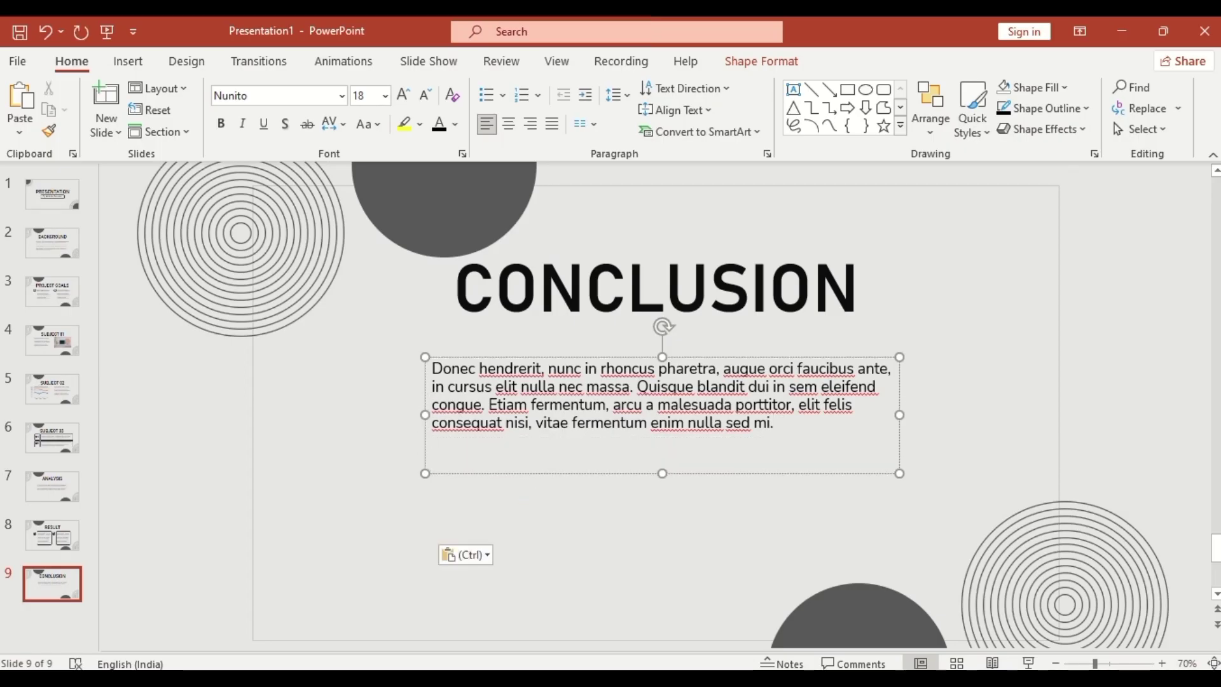
pyautogui.click(49, 591)
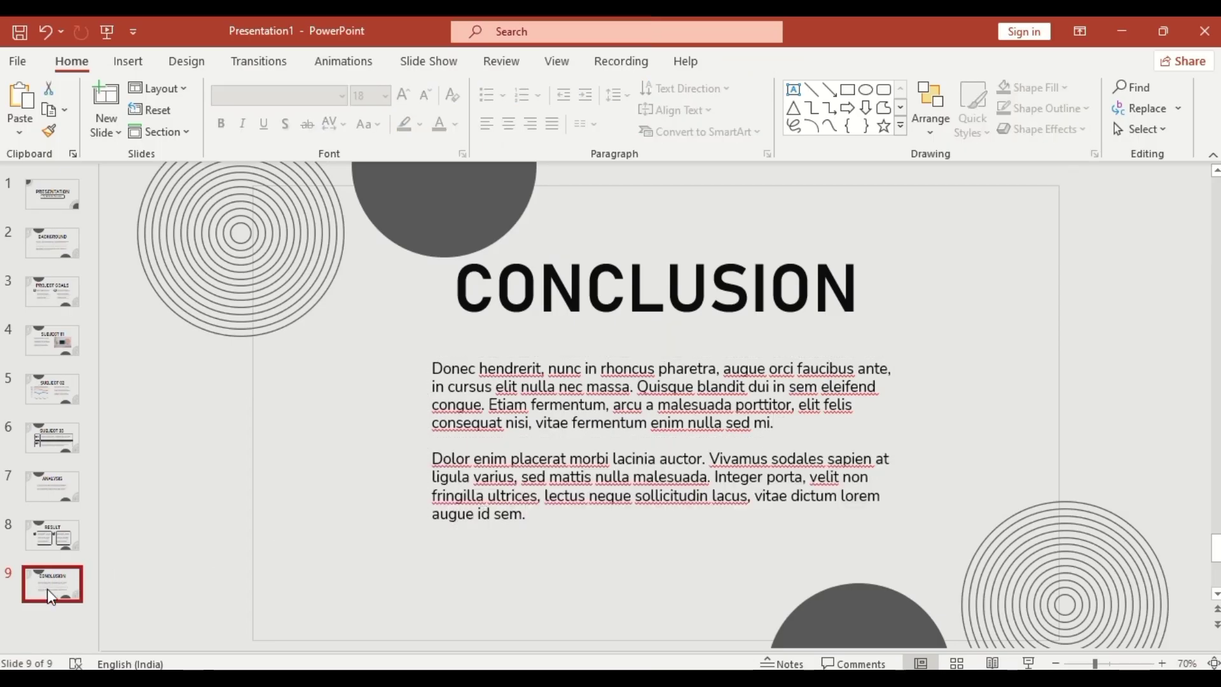
pyautogui.rightClick(48, 586)
pyautogui.click(128, 366)
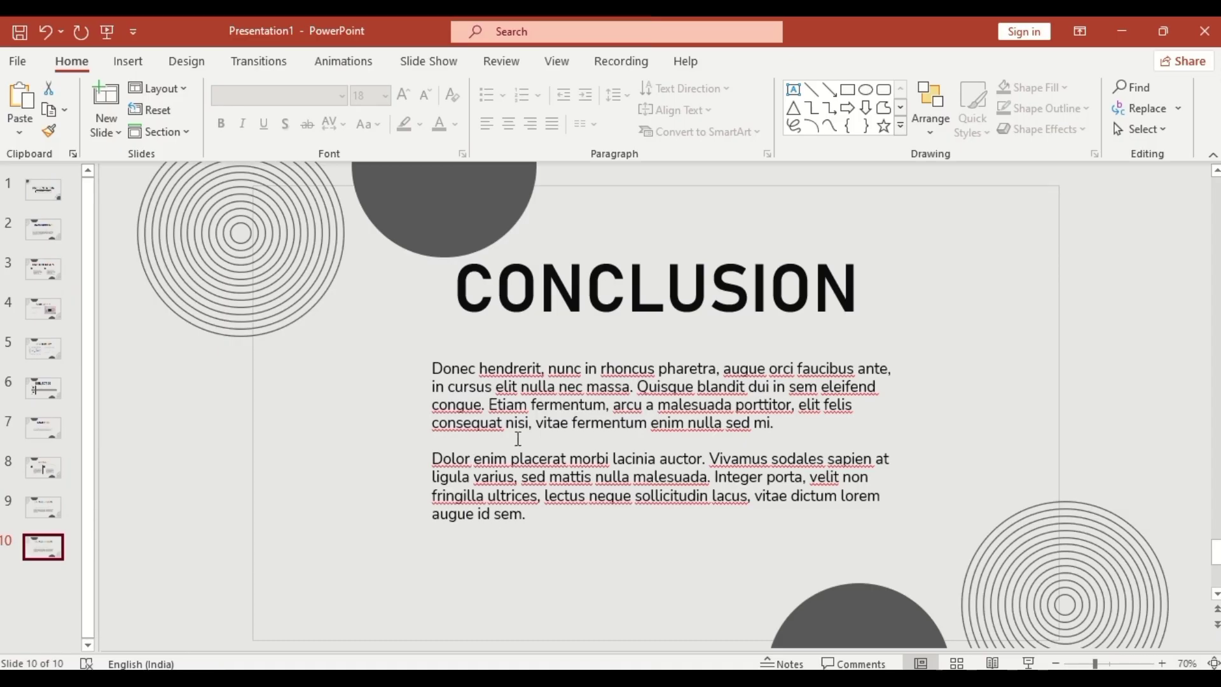